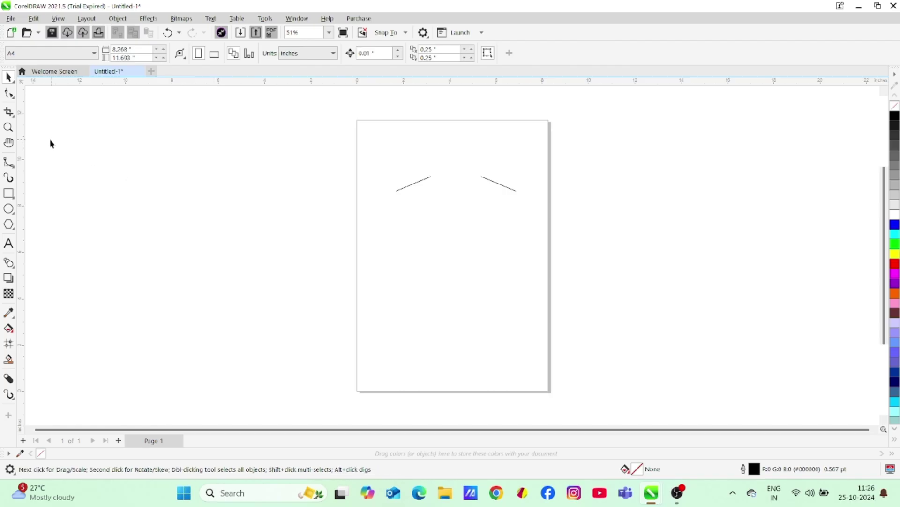
- Draw a U-shaped neckline about 1.6 in deep between the inner ends of the two shoulder lines with the 3-Point Curve tool
click(13, 165)
click(47, 239)
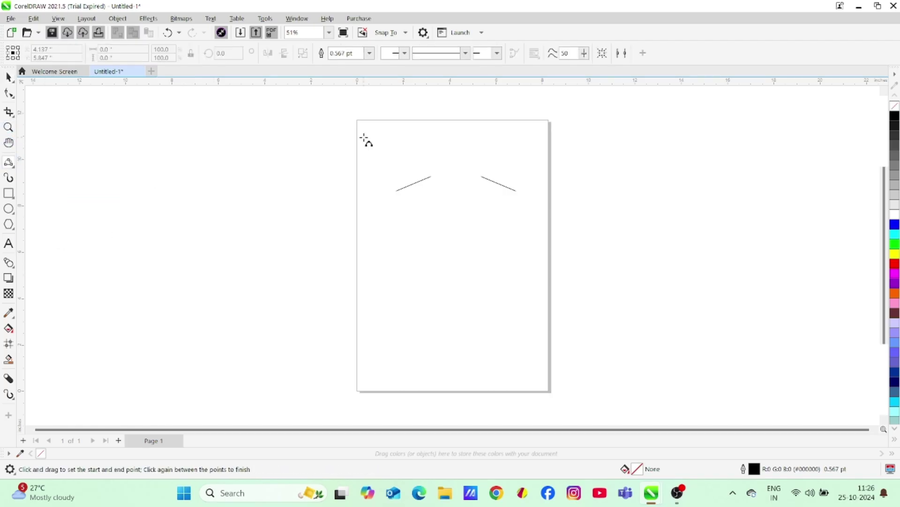
drag(433, 176, 482, 176)
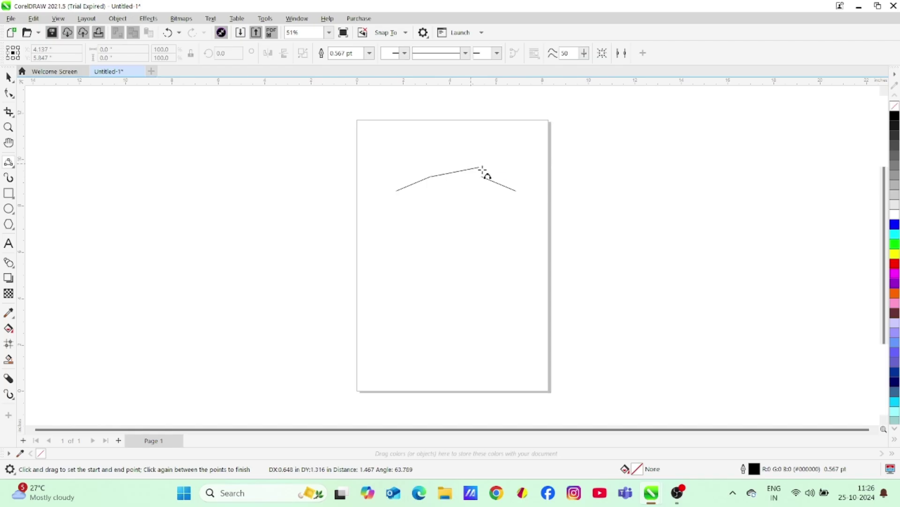
click(458, 216)
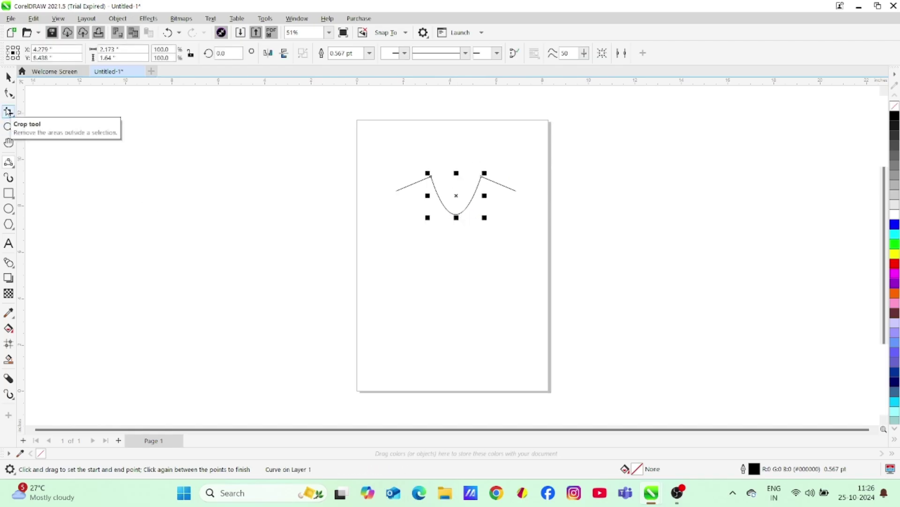
- Draw a rectangle below the neckline and widen it to the left to about 12.71 by 4.43 in
click(9, 165)
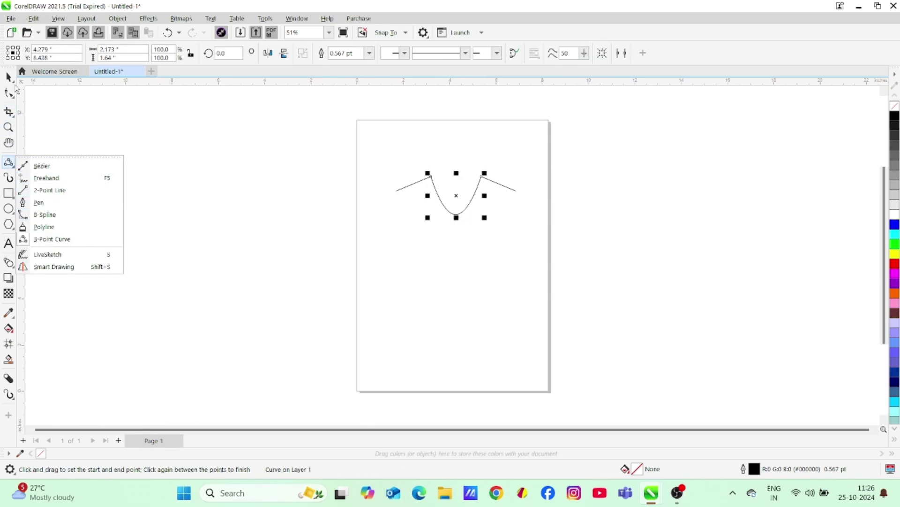
click(8, 77)
click(9, 194)
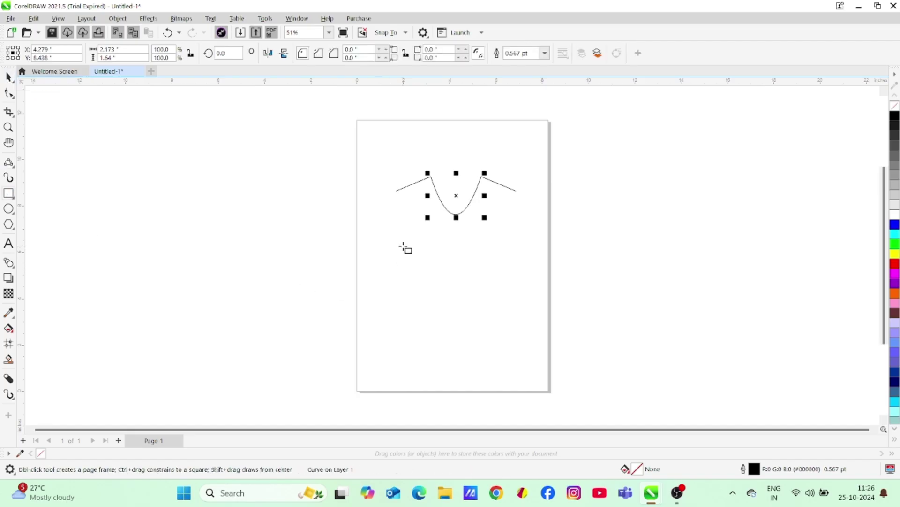
drag(399, 244, 617, 346)
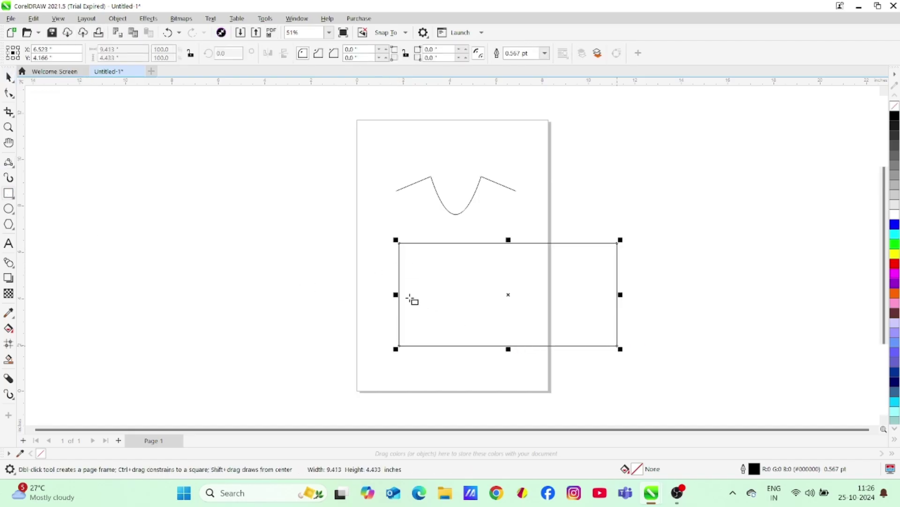
drag(399, 295, 321, 299)
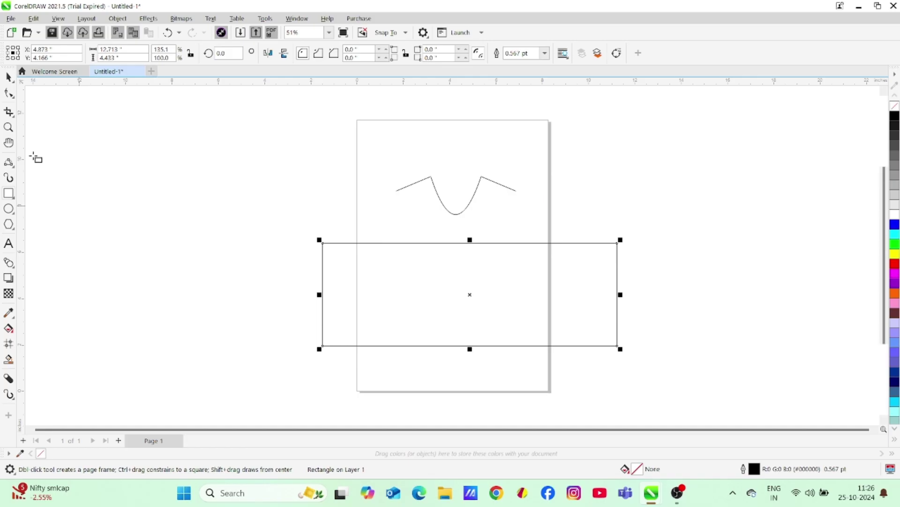
- Draw the left armhole as a 3-Point Curve from the left shoulder line down to the rectangle's upper edge
click(9, 162)
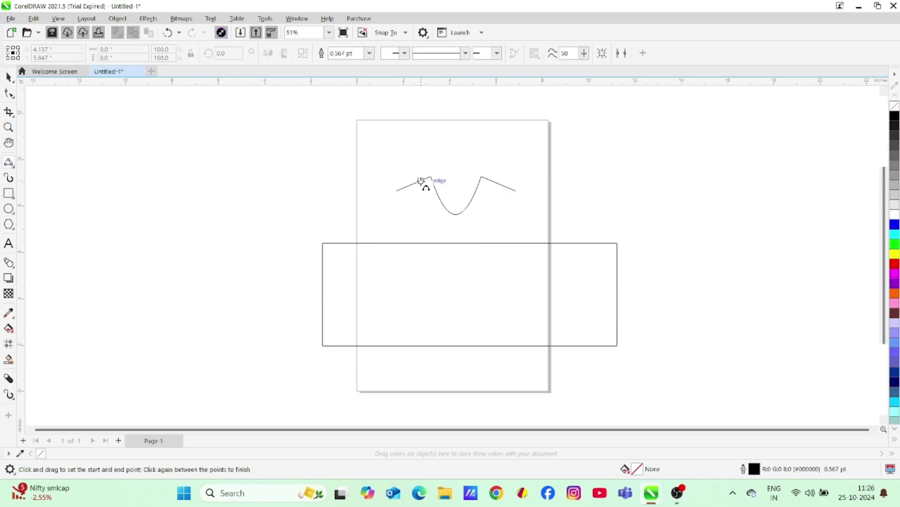
drag(420, 181, 399, 243)
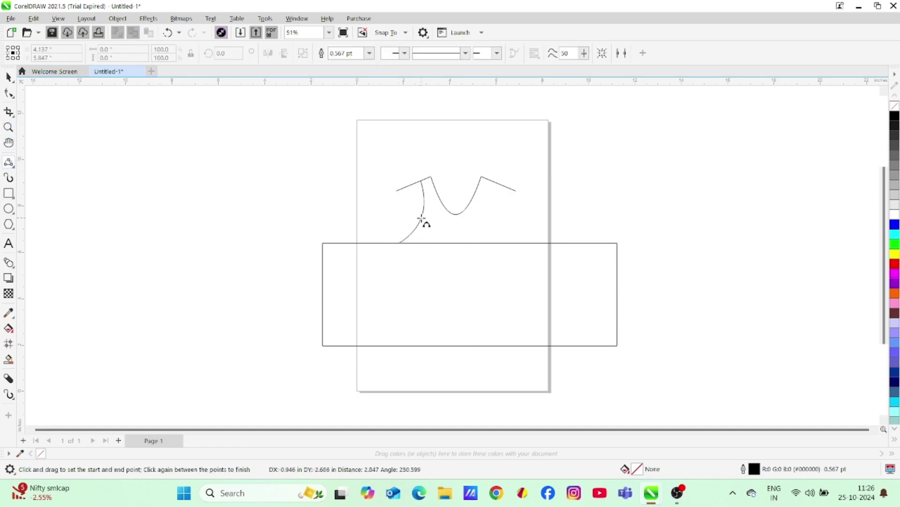
click(421, 220)
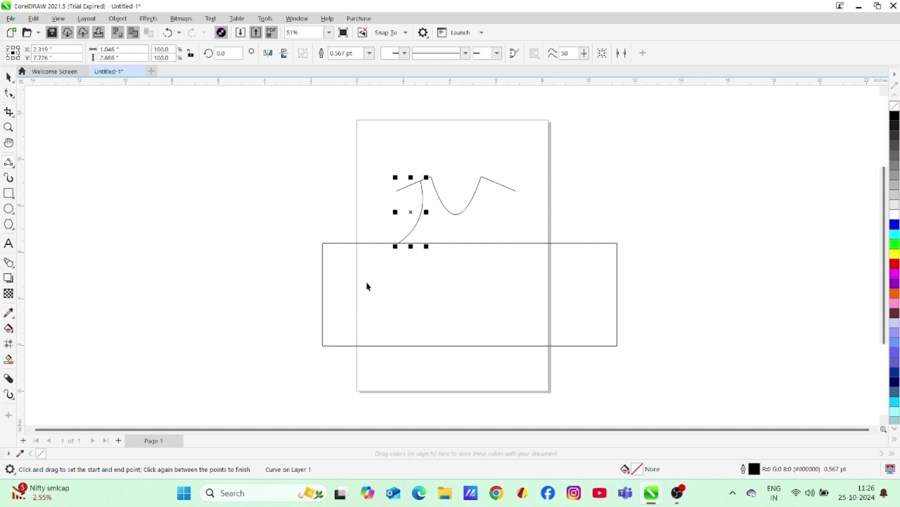
- Shorten the rectangle from its lower edge to about 2.22 in high
key(space)
click(466, 345)
drag(470, 348, 470, 295)
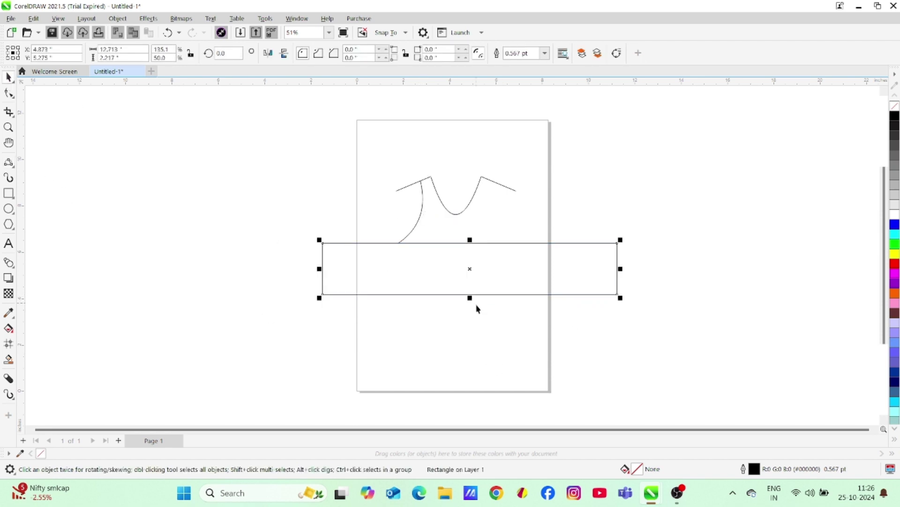
click(263, 229)
- Place a mirrored copy of the armhole curve between the right shoulder line and the rectangle's upper edge
mouse_move(422, 309)
mouse_down()
mouse_move(431, 317)
mouse_move(432, 302)
mouse_up()
drag(416, 213, 482, 177)
click(251, 280)
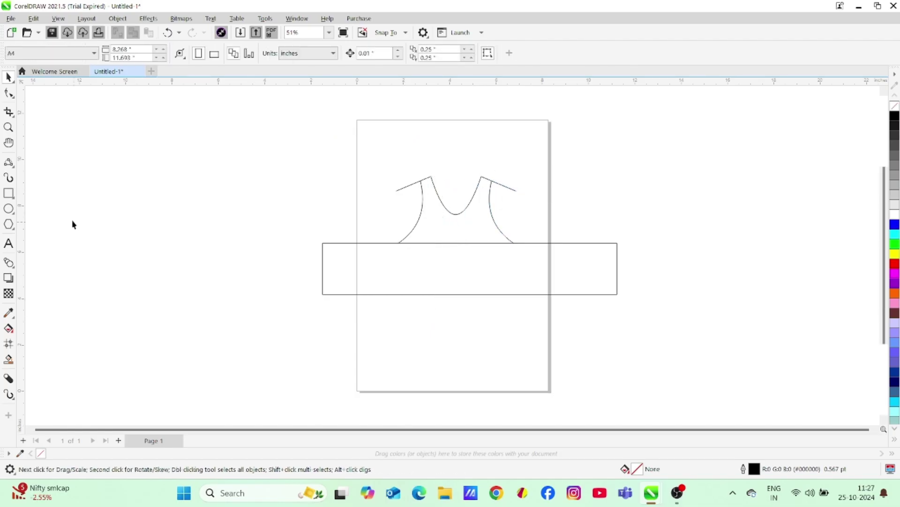
- Delete the segment of the rectangle's upper edge between the two armhole curves with Virtual Segment Delete
click(11, 113)
click(60, 138)
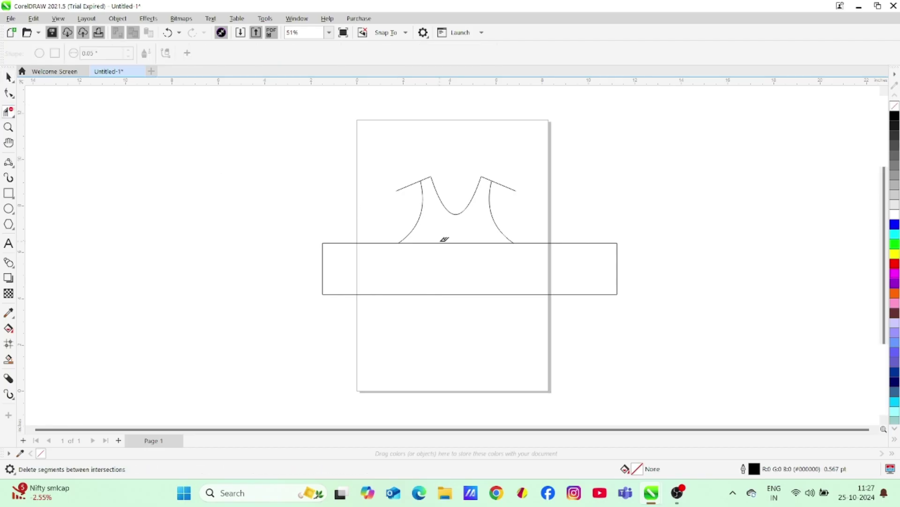
click(447, 243)
key(space)
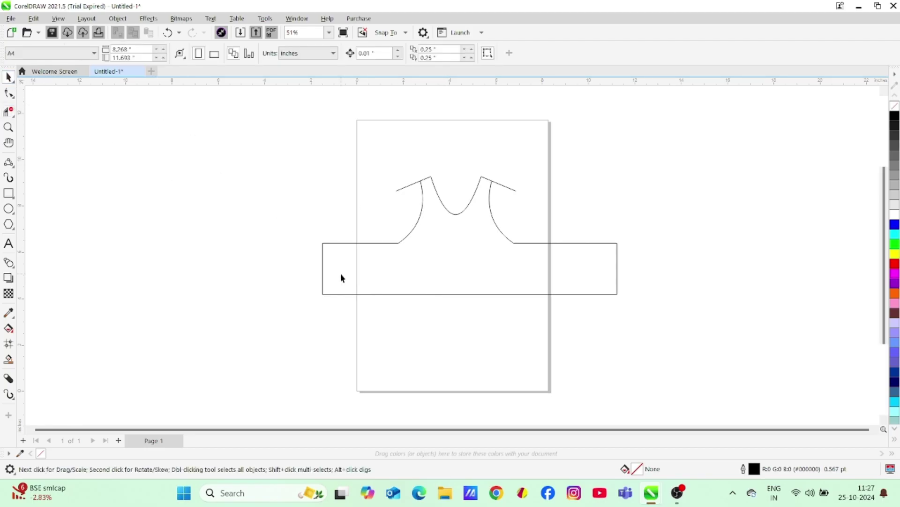
- Draw an inward-slanting B-Spline side line about 3.44 in high from the left armhole's lower end, and place a mirrored copy at the right armhole
click(10, 164)
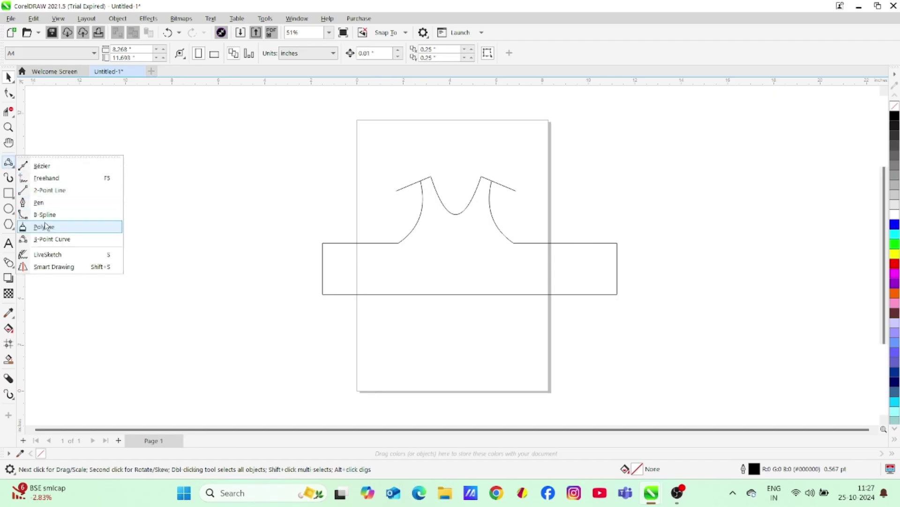
click(56, 214)
click(399, 243)
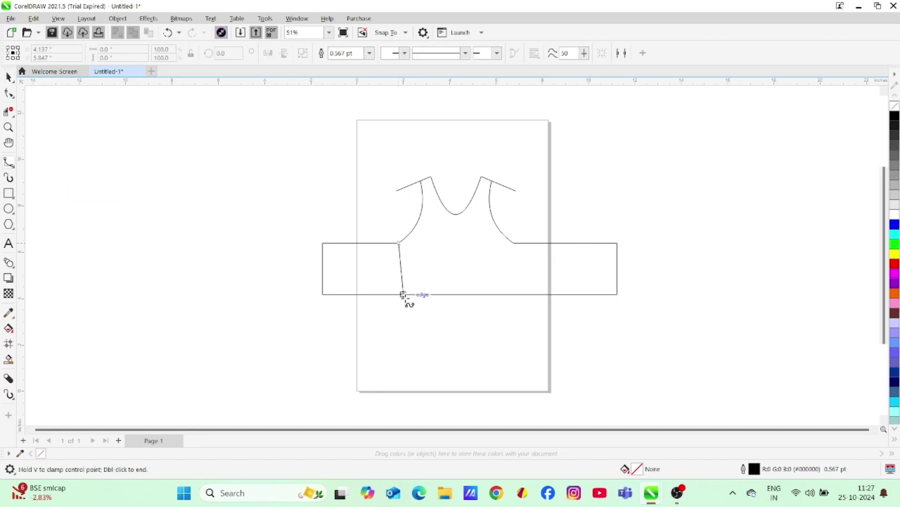
double_click(422, 324)
key(space)
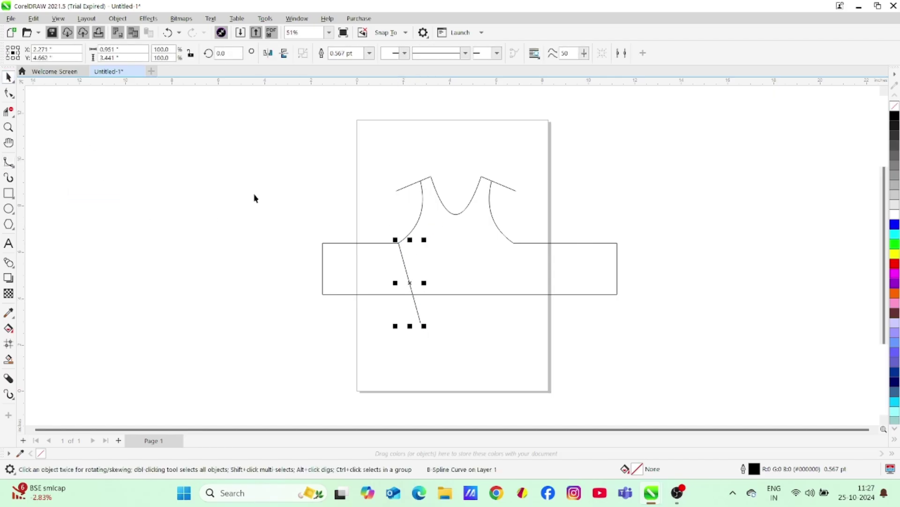
drag(390, 281, 429, 286)
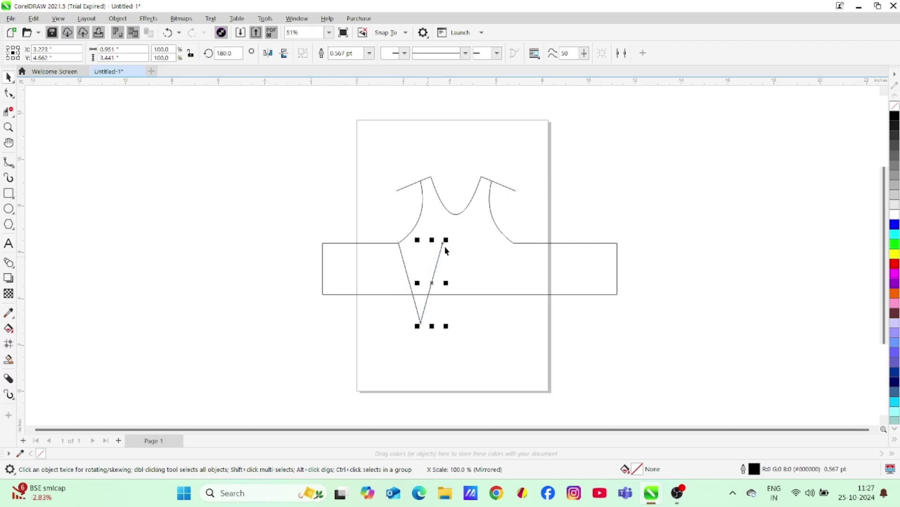
drag(440, 249, 515, 245)
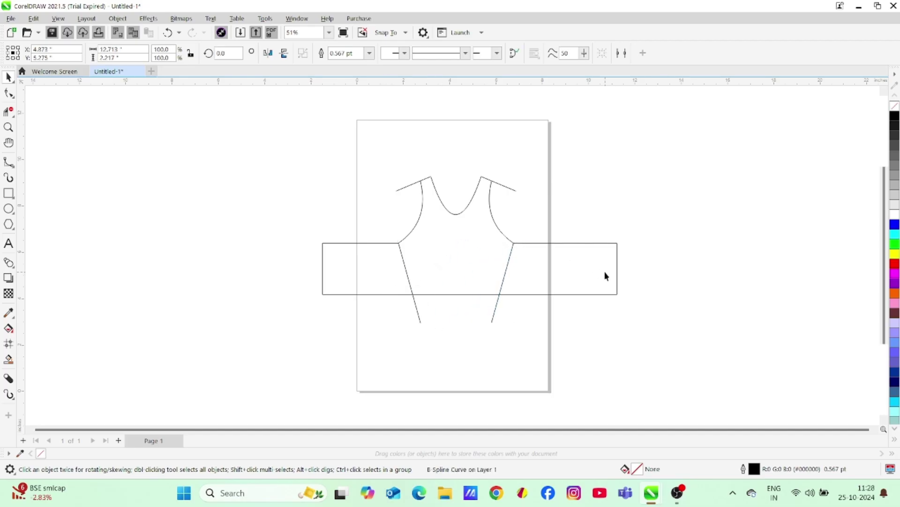
- Raise the lower edge of the rectangle so its height is about 1.8 in
click(469, 295)
drag(469, 297, 470, 289)
click(190, 323)
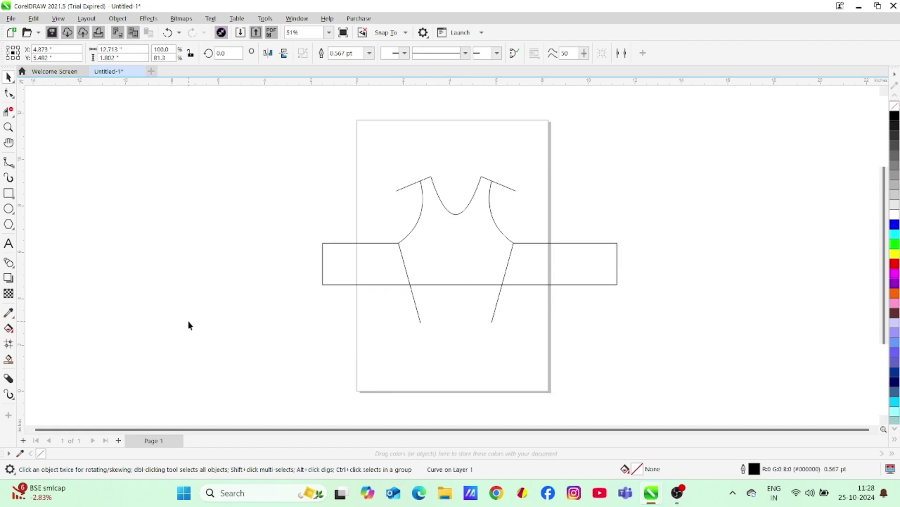
- Fill the enclosed bodice area with Smart Fill, using the blue-grey fill and 2.0 pt outline
click(8, 359)
click(438, 235)
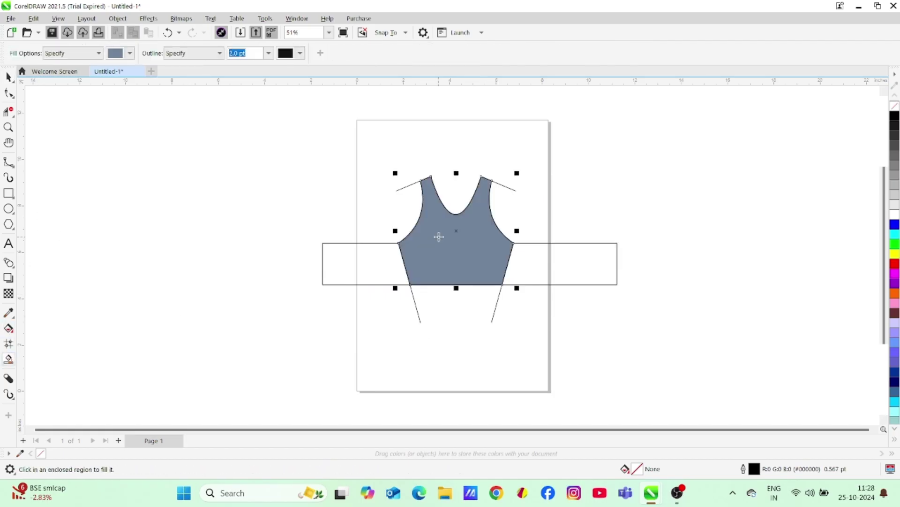
key(space)
- Move the filled bodice off the page to the left and delete all the construction lines left on the page
drag(436, 263, 205, 275)
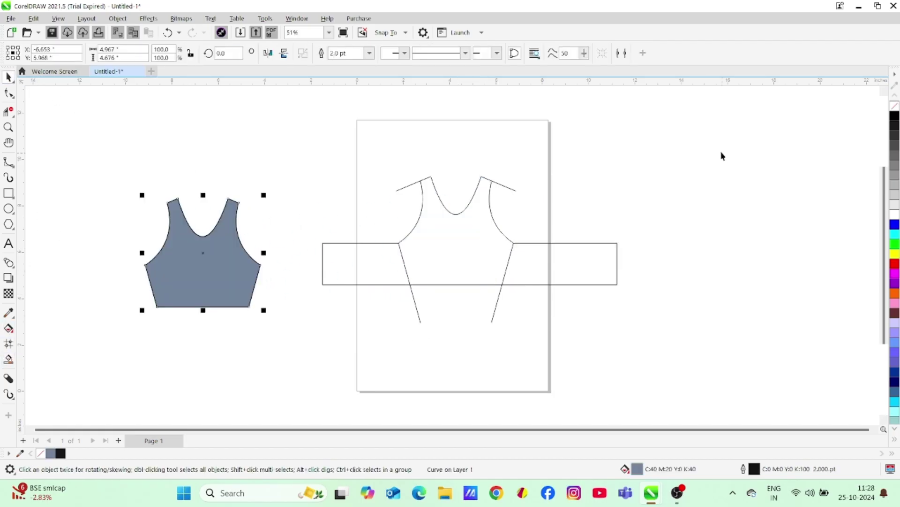
drag(722, 152, 308, 375)
key(Delete)
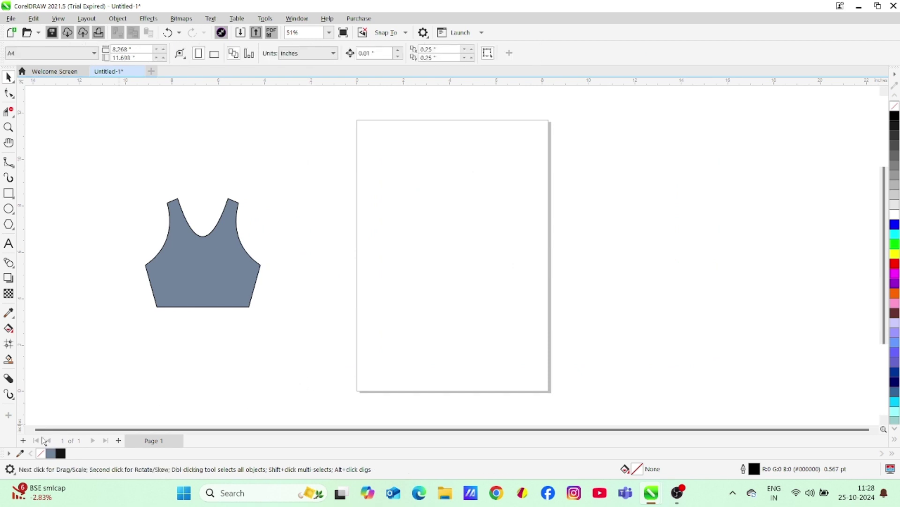
- Move the bodice shape much farther left, into the empty workspace away from the page
scroll(751, 227, left, 10)
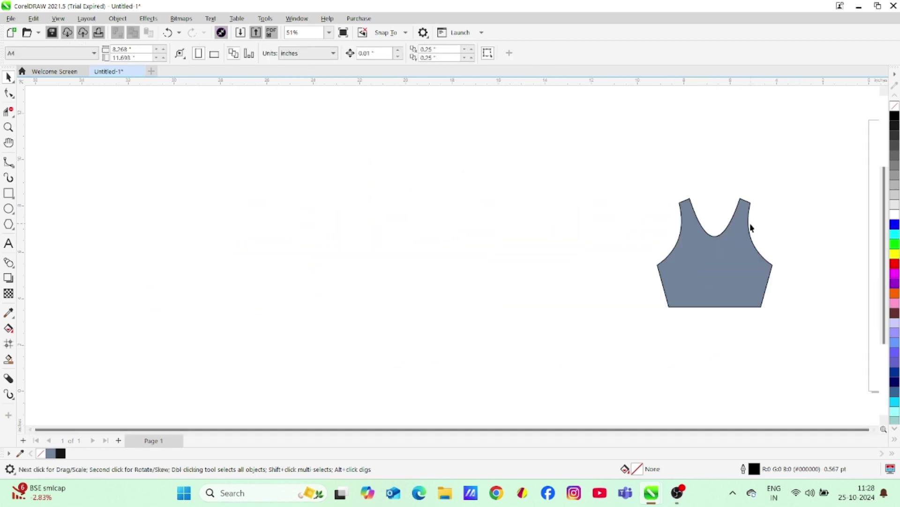
drag(751, 227, 249, 192)
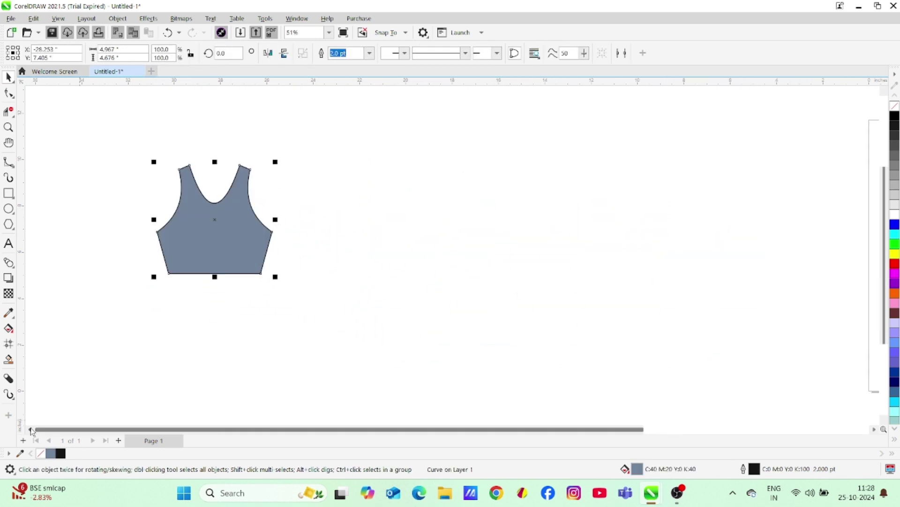
scroll(33, 429, left, 4)
drag(382, 237, 244, 240)
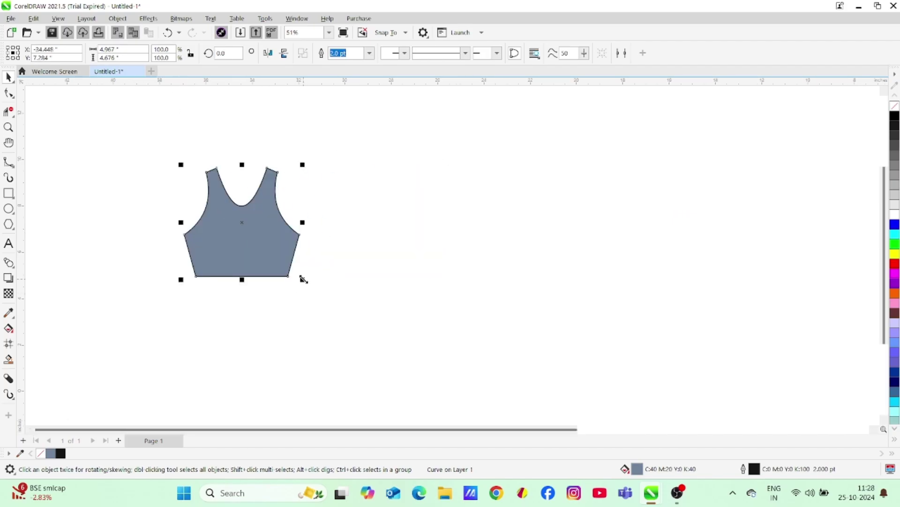
- Enlarge the bodice to about 9.83 by 9.25 in, shift it up and left, and remove its fill
drag(303, 279, 417, 388)
drag(373, 344, 297, 300)
click(39, 453)
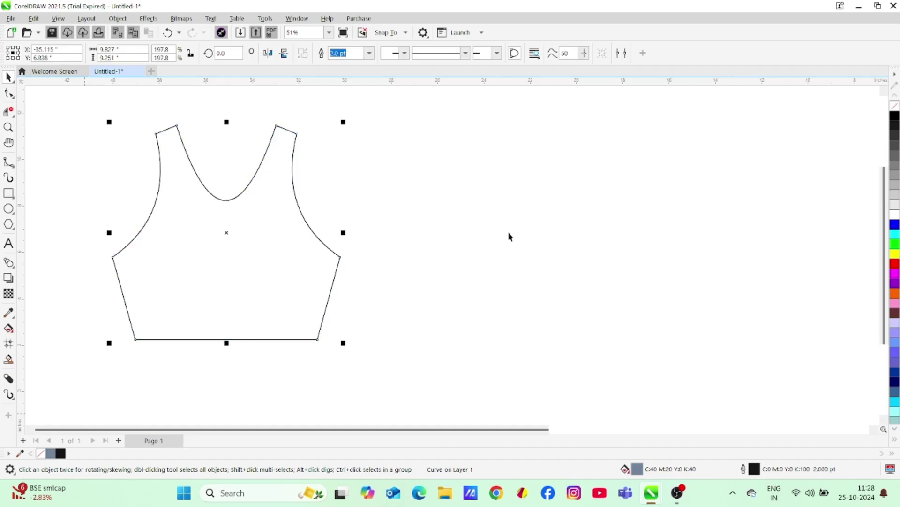
- Lower the outer nodes of both shoulder straps slightly and inward to steepen the shoulder slopes
click(508, 234)
key(F10)
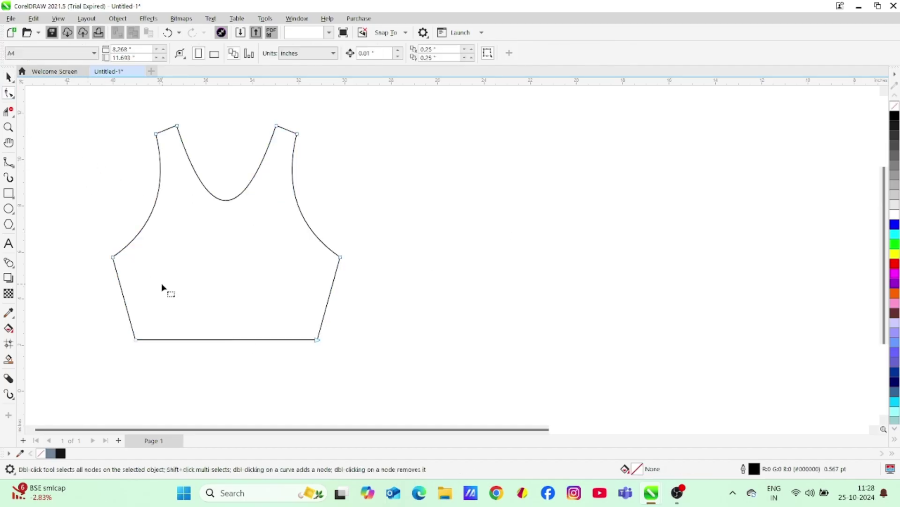
click(162, 283)
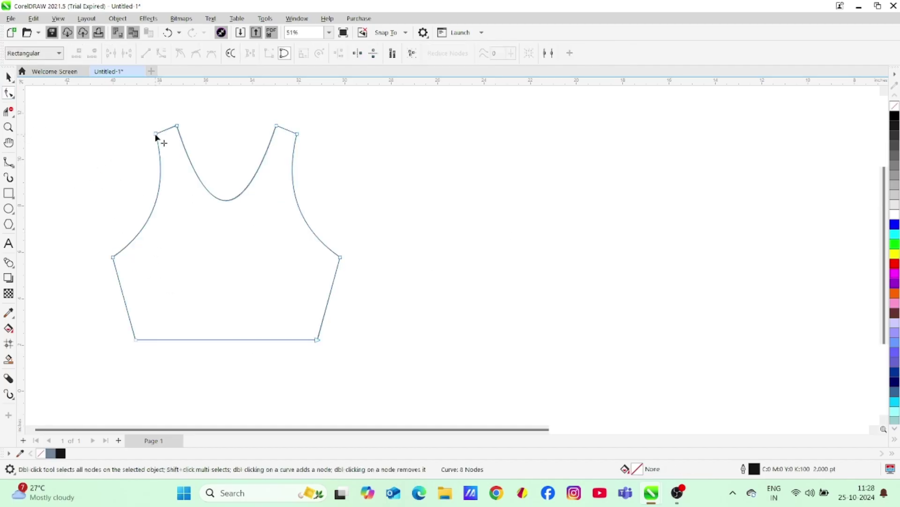
drag(156, 135, 157, 137)
mouse_move(297, 134)
mouse_down()
mouse_move(286, 129)
mouse_move(291, 137)
mouse_up()
- Reshape the neckline into a rounder, wider scoop by spreading its two curve handles outward
click(177, 126)
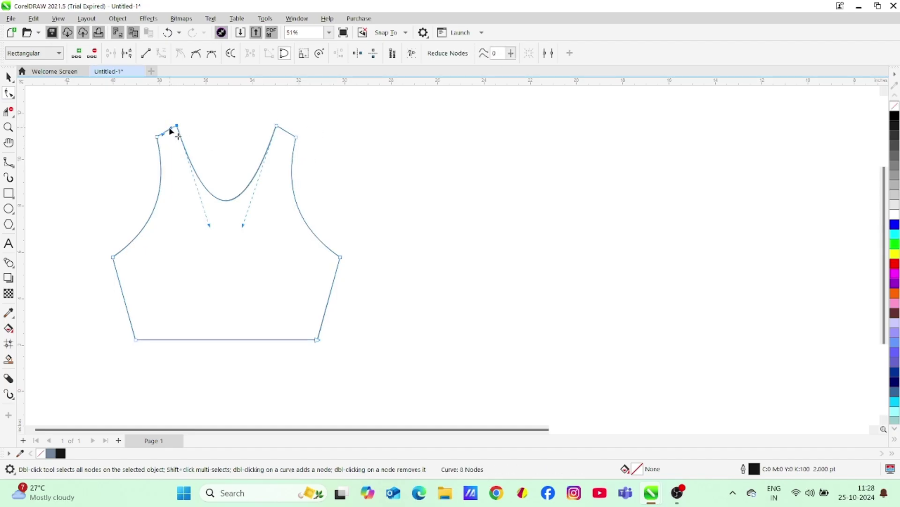
drag(210, 227, 185, 230)
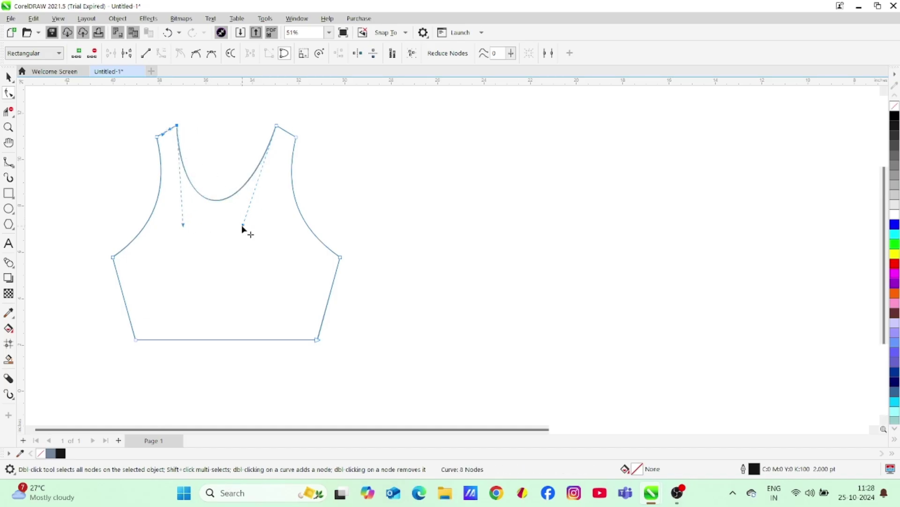
drag(243, 229, 261, 239)
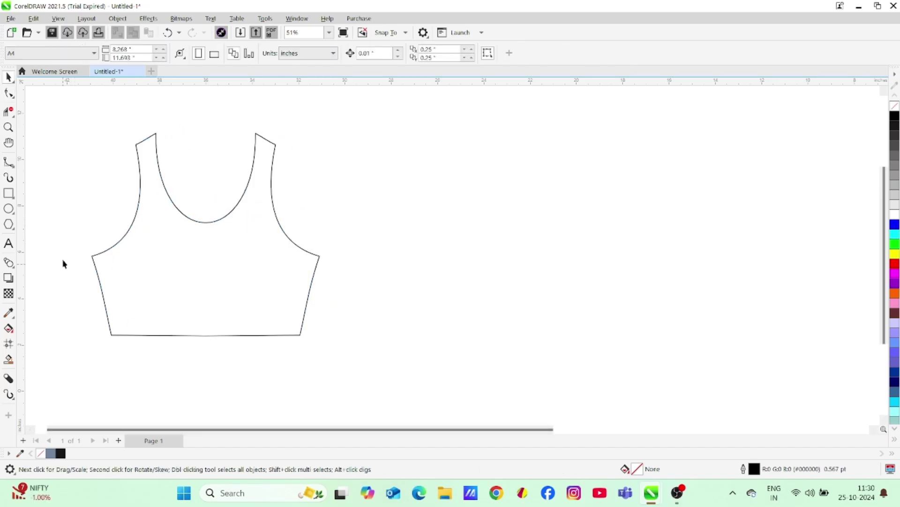
- Draw a rectangle about 12.39 by 2.57 in over the bodice's lower edge and delete its segments outside the bodice, keeping a hem line
click(9, 193)
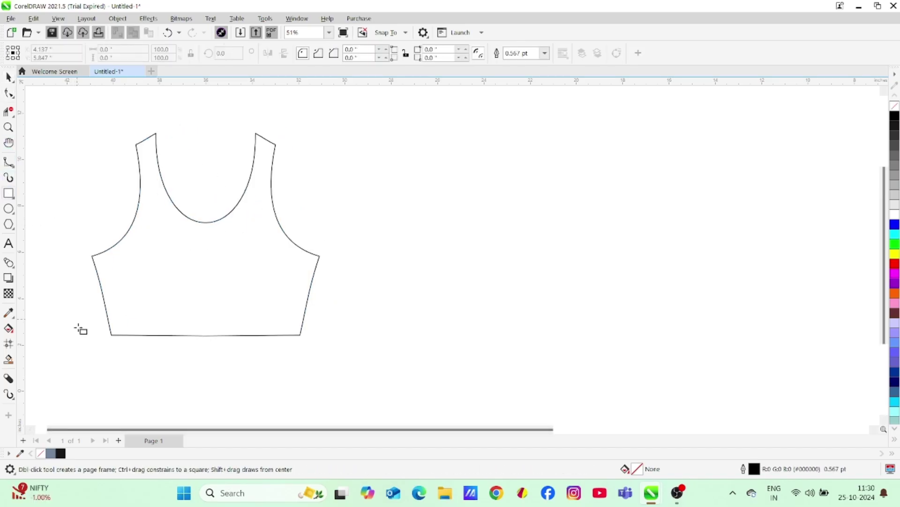
drag(83, 379, 370, 320)
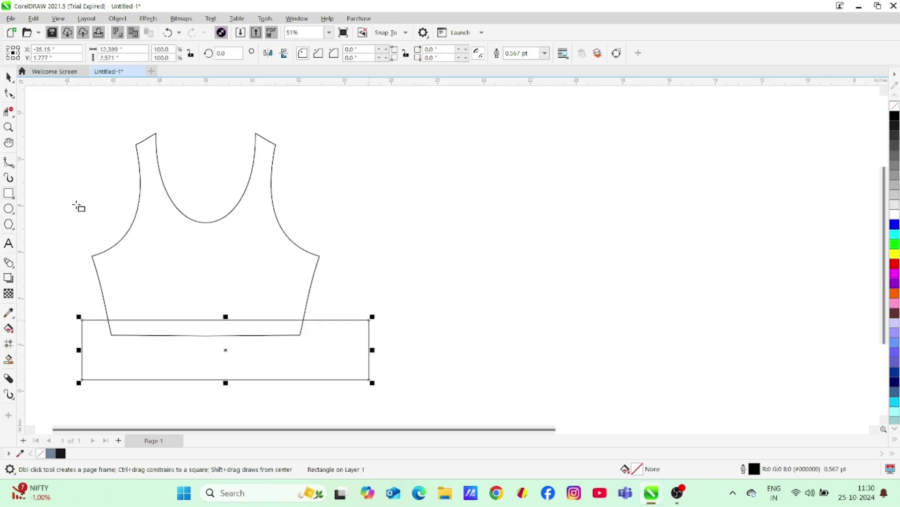
click(8, 111)
click(364, 319)
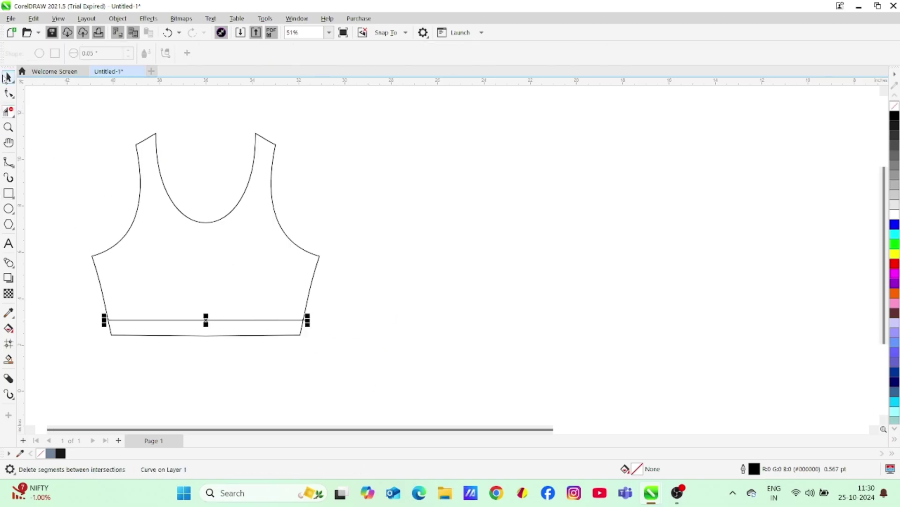
- Shorten the bodice and hem line together and widen them slightly, to about 10.04 by 8.31 in
click(7, 77)
click(372, 188)
drag(58, 119, 370, 365)
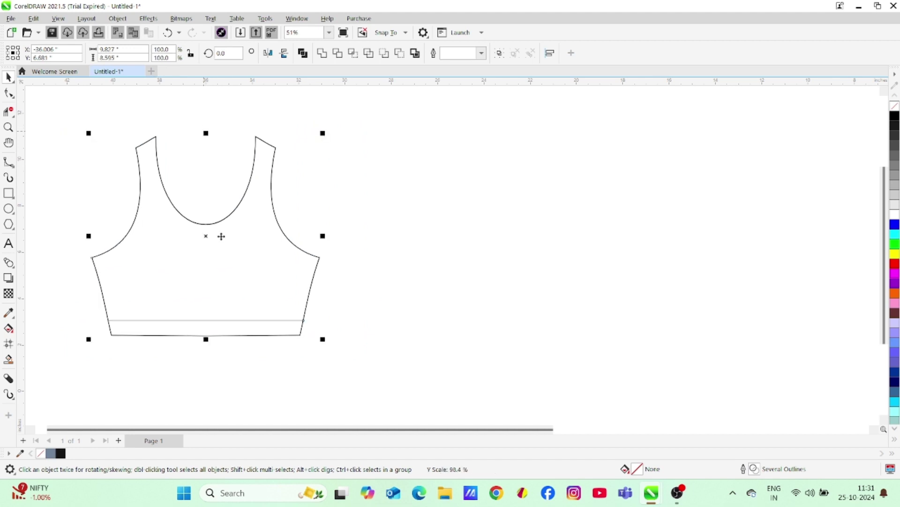
drag(206, 338, 212, 340)
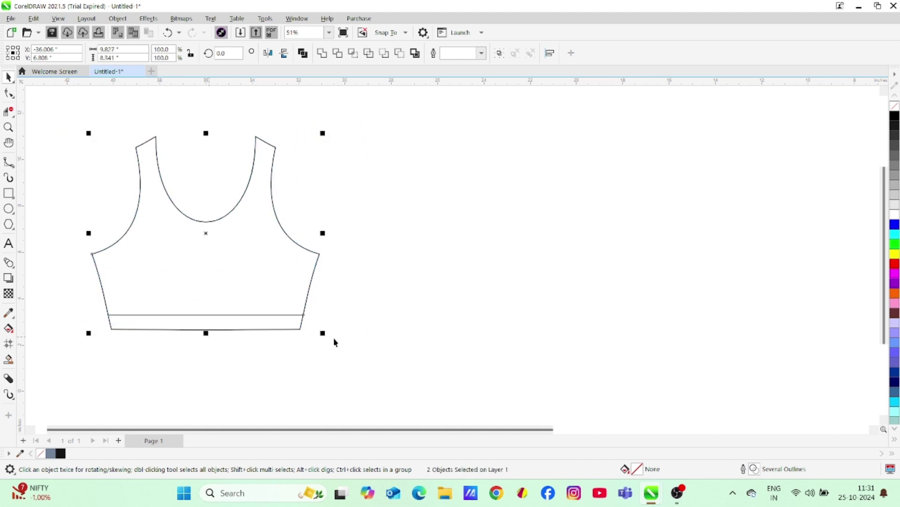
drag(324, 234, 330, 234)
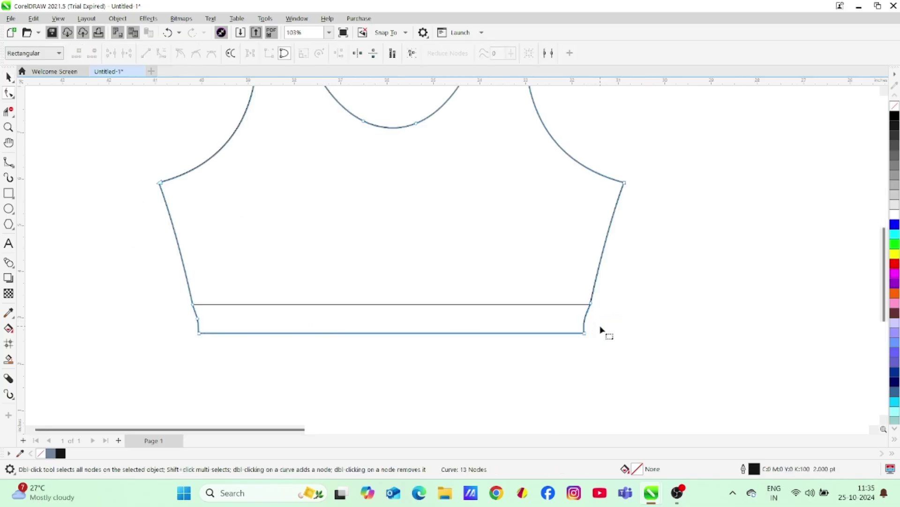
- Reshape the left side of the hem band so that it curves inward like the right side
click(196, 321)
drag(197, 328, 200, 322)
click(267, 363)
click(9, 127)
click(85, 55)
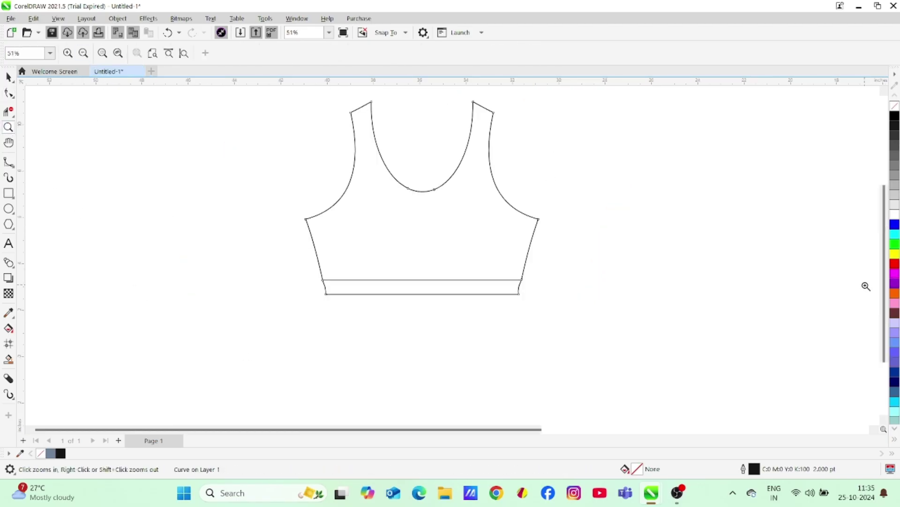
scroll(863, 300, up, 2)
click(8, 77)
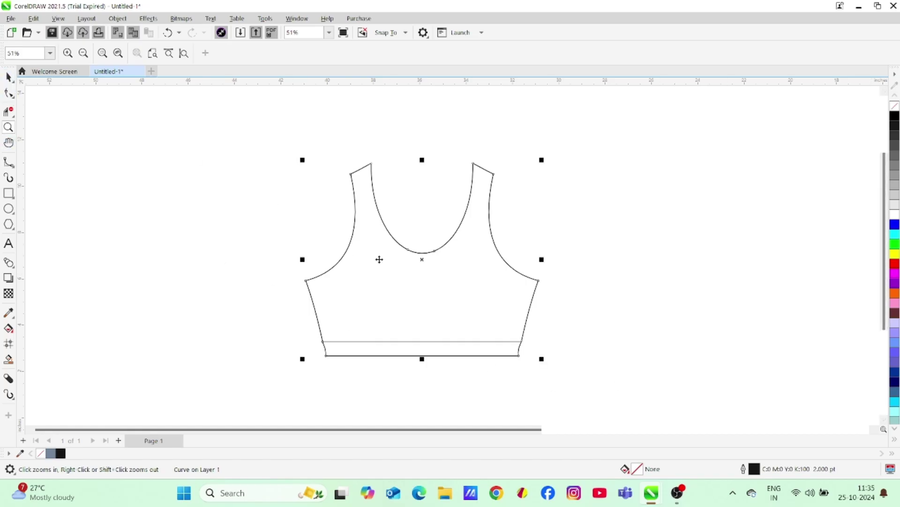
drag(380, 259, 131, 226)
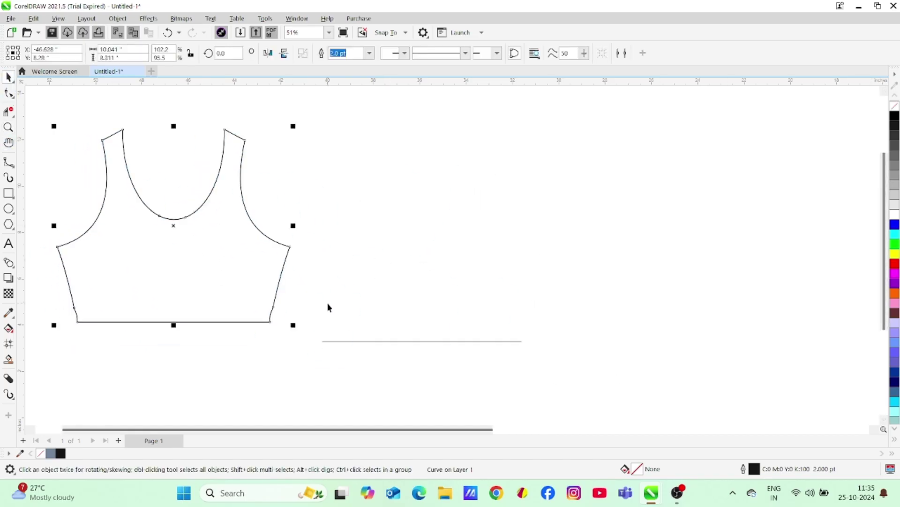
key(ctrl+z)
- Select the bodice together with its hem line and move both up and to the left of the drawing area
drag(231, 136, 619, 372)
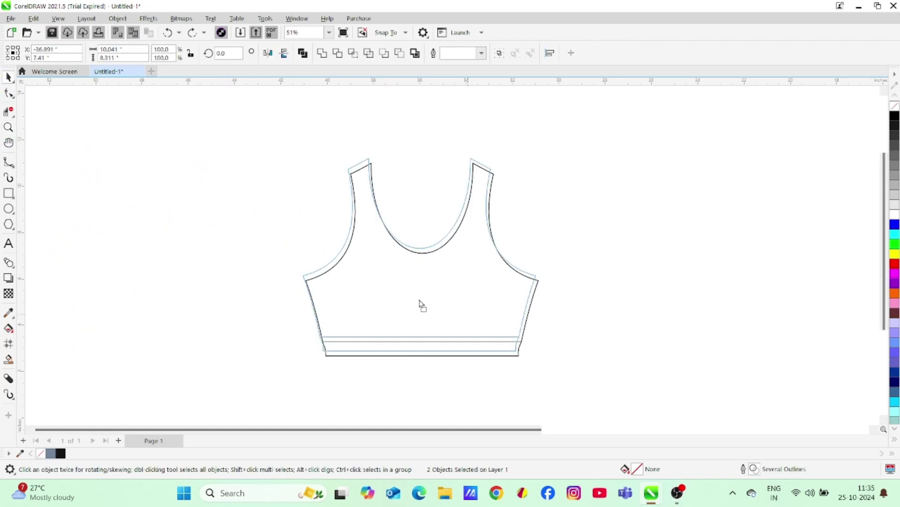
drag(420, 305, 218, 282)
scroll(599, 339, down, 1)
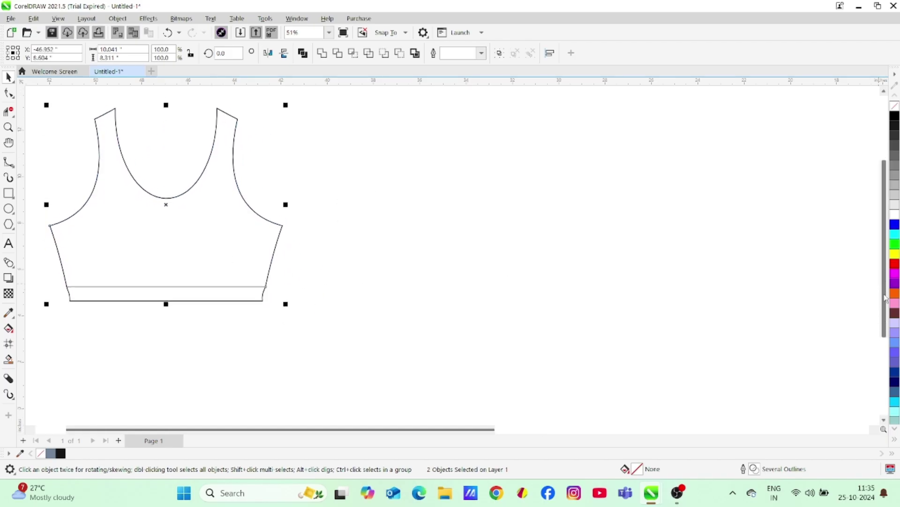
drag(227, 236, 241, 257)
click(435, 221)
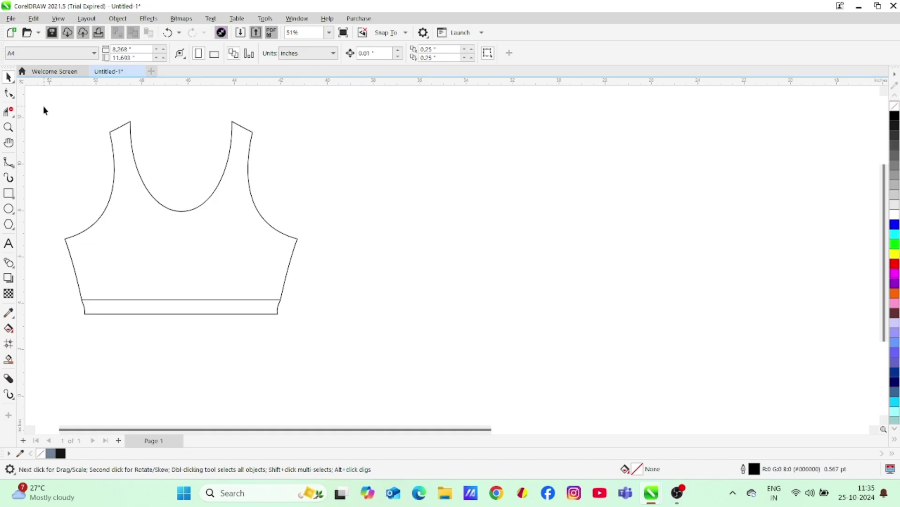
- Draw a 3-Point Curve about 2.25 by 4.93 in just inside the left armhole, from the shoulder to the side seam
click(12, 159)
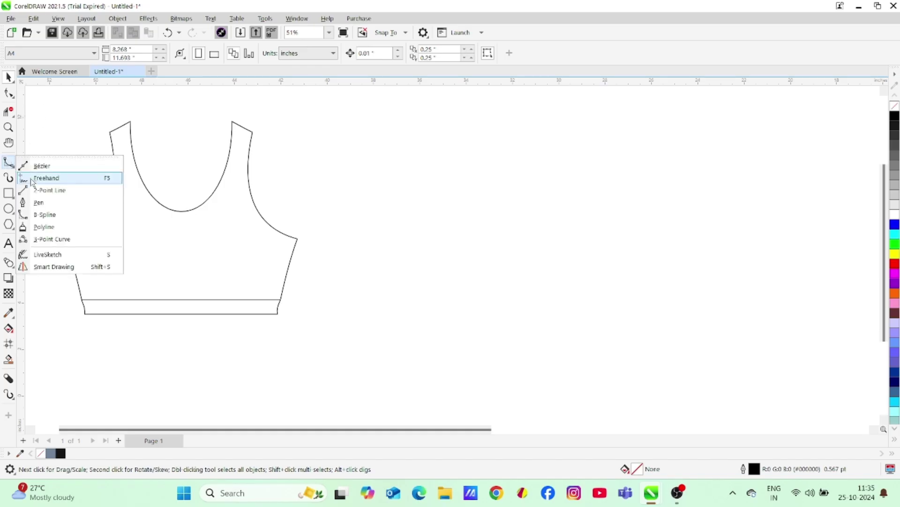
click(52, 237)
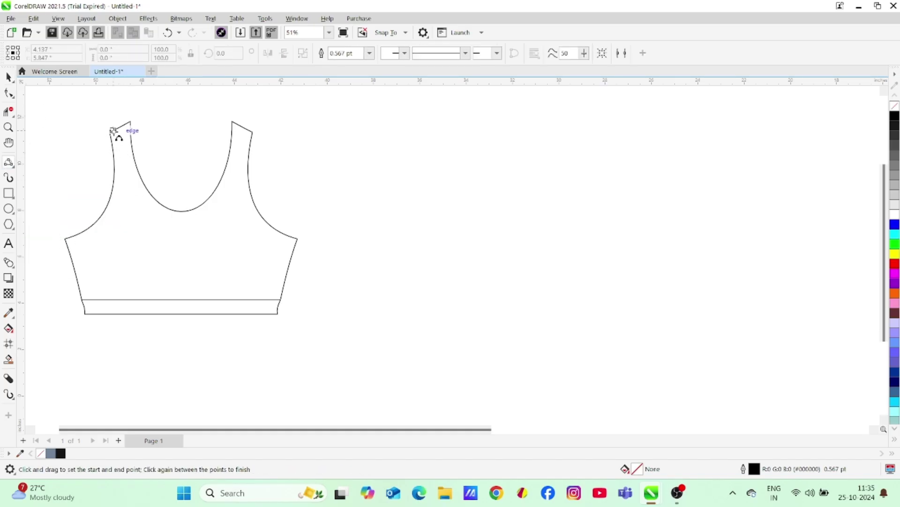
drag(113, 131, 68, 246)
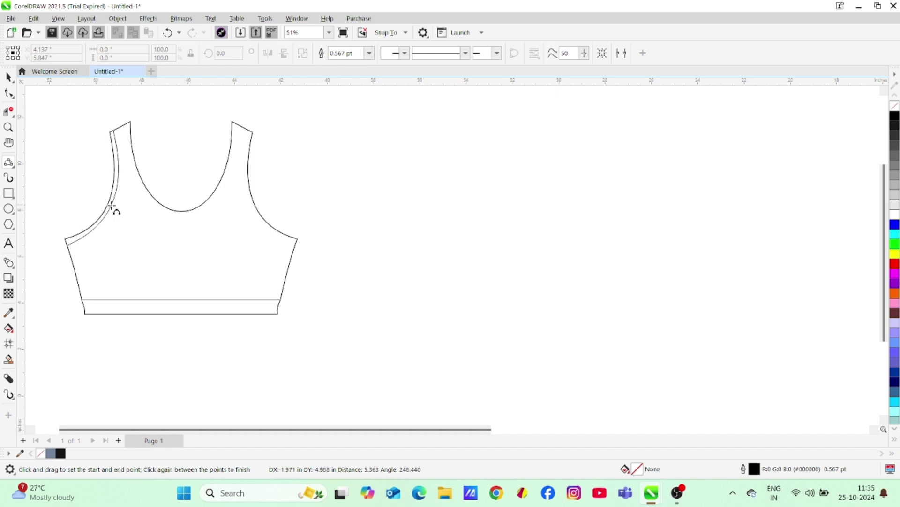
click(113, 205)
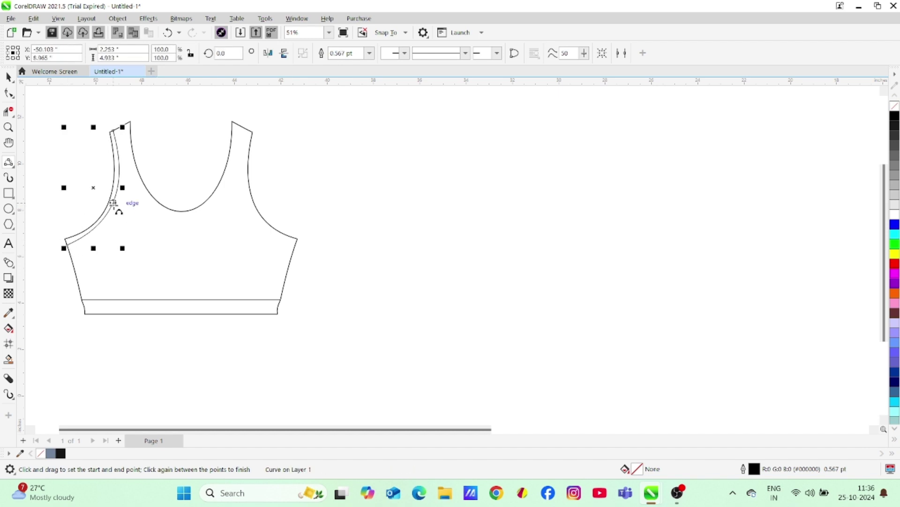
- Adjust the nodes of the new armhole line so that it runs smoothly parallel to the armhole edge
click(8, 92)
double_click(118, 151)
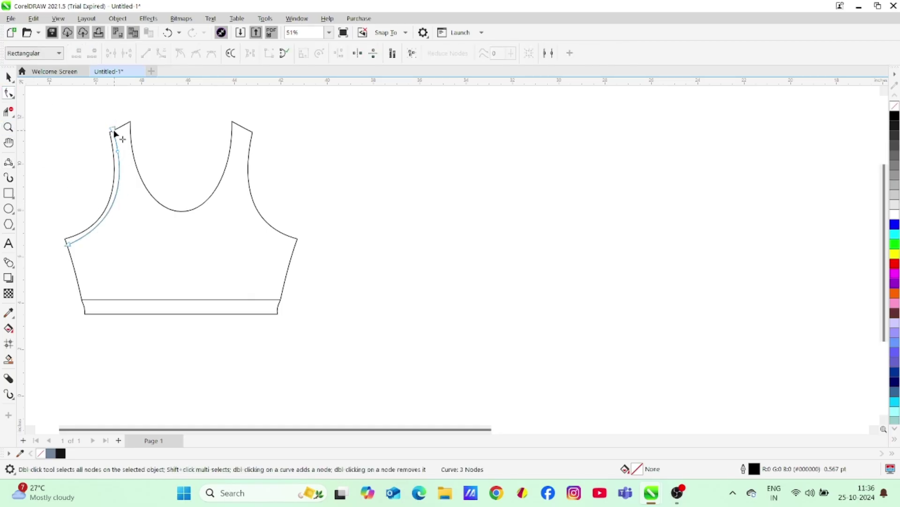
key(Delete)
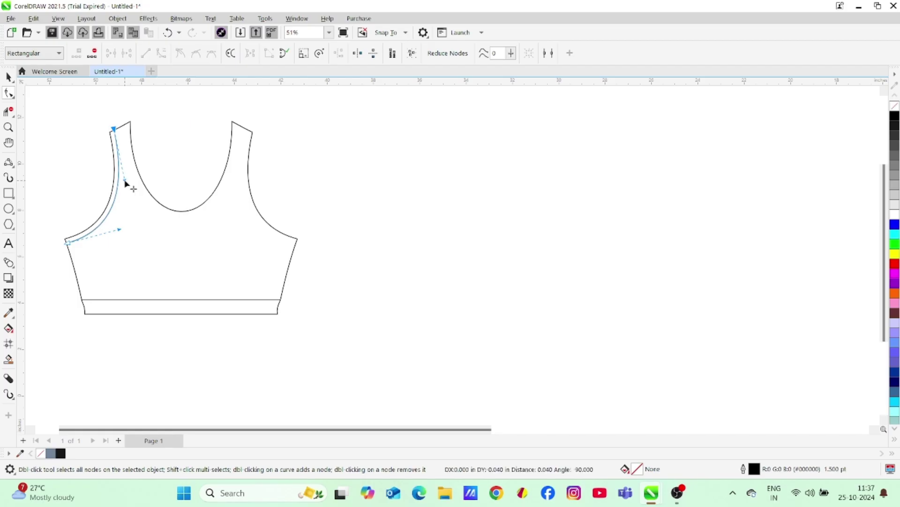
- Copy the left armhole line, mirror it horizontally and place it just inside the right armhole
click(8, 77)
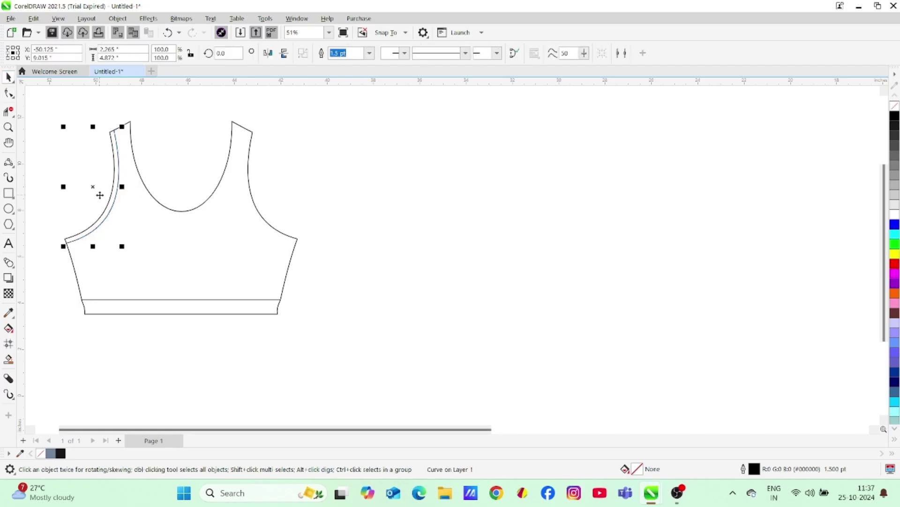
drag(96, 193, 296, 243)
click(268, 54)
click(372, 257)
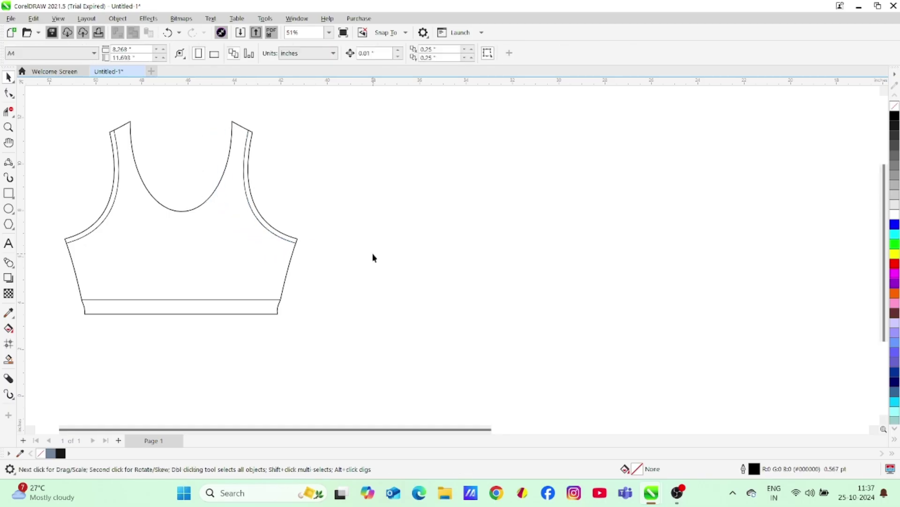
- Duplicate the bodice outline to the right of the original and delete the copy's hem, side seams and armholes
drag(190, 214, 466, 224)
click(9, 93)
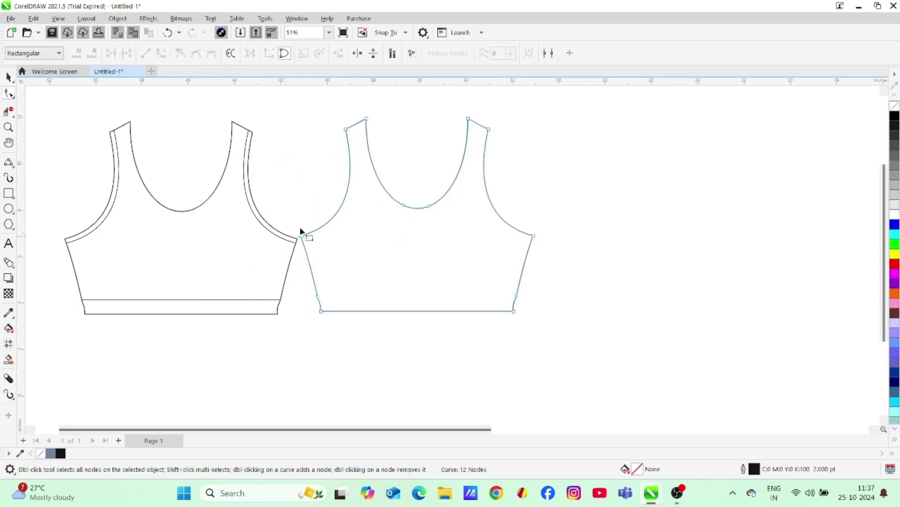
drag(445, 328, 546, 338)
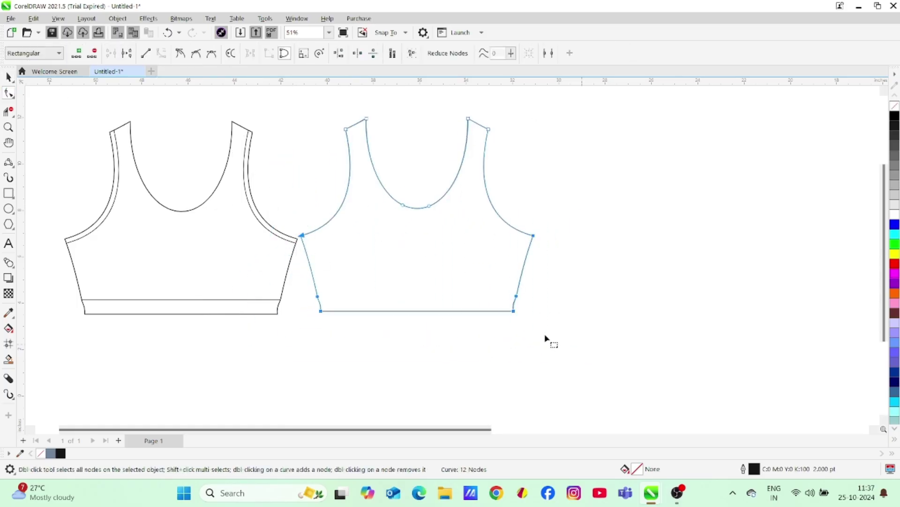
click(127, 53)
key(Delete)
click(302, 235)
key(Delete)
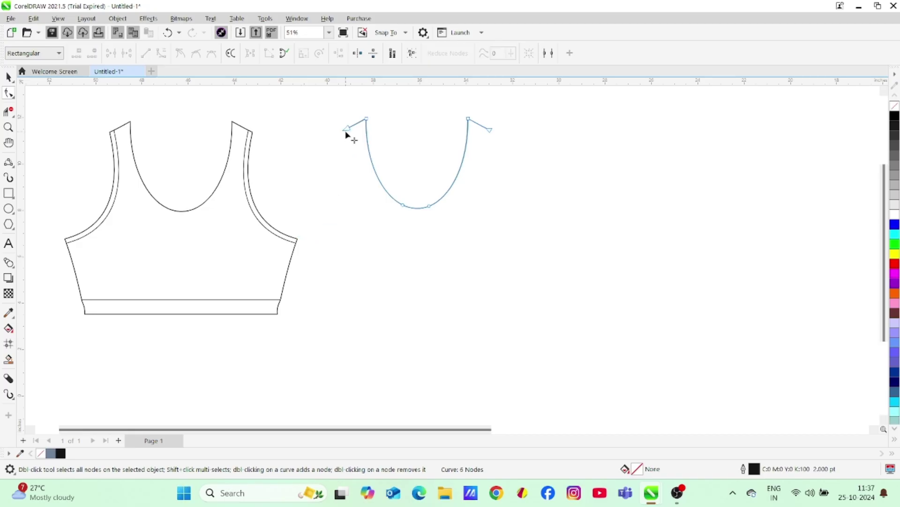
- Delete the copy's two outer shoulder nodes, leaving only the neckline curve
click(346, 132)
key(Delete)
click(491, 132)
key(Delete)
- Enlarge the copied neckline curve to about 4.81 by 4.25 in and place it just outside the bodice's neckline
click(8, 77)
drag(470, 211, 479, 221)
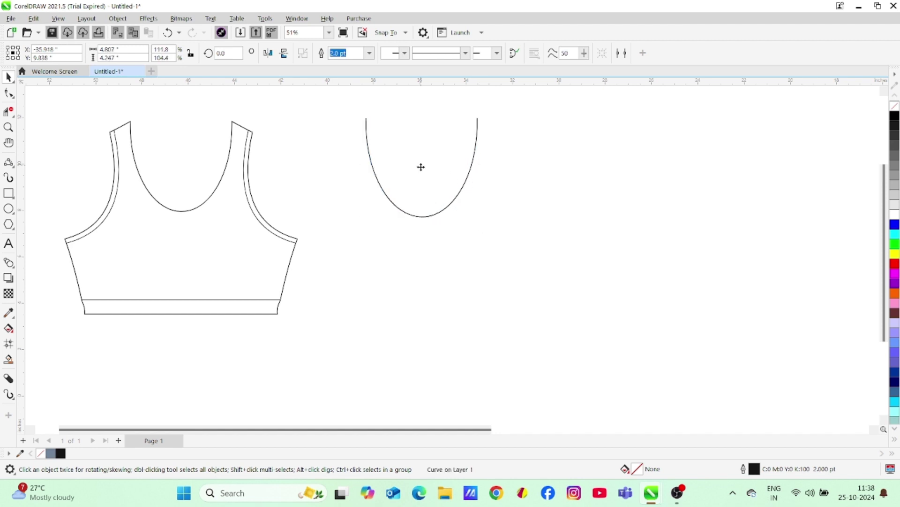
drag(421, 167, 182, 167)
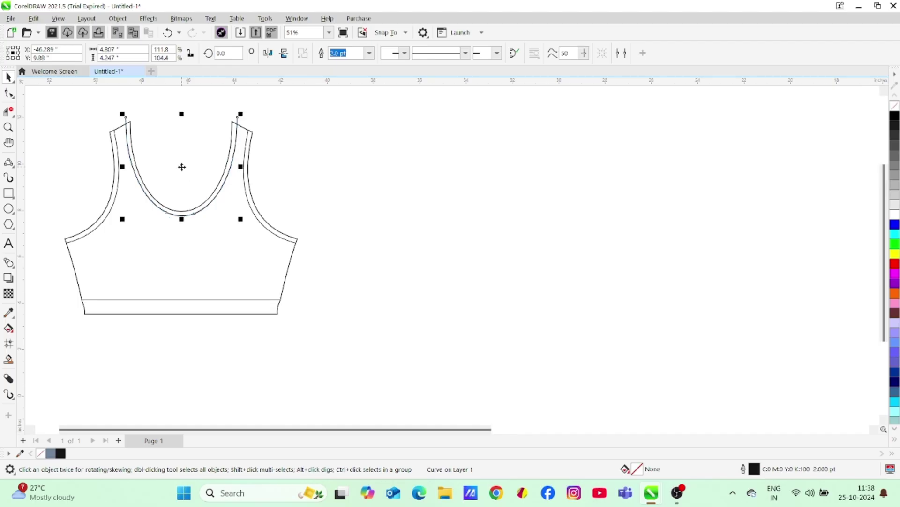
click(380, 260)
- Duplicate the bodice outline in place and raise the two bottom neckline nodes of one outline for a higher back neckline
click(262, 254)
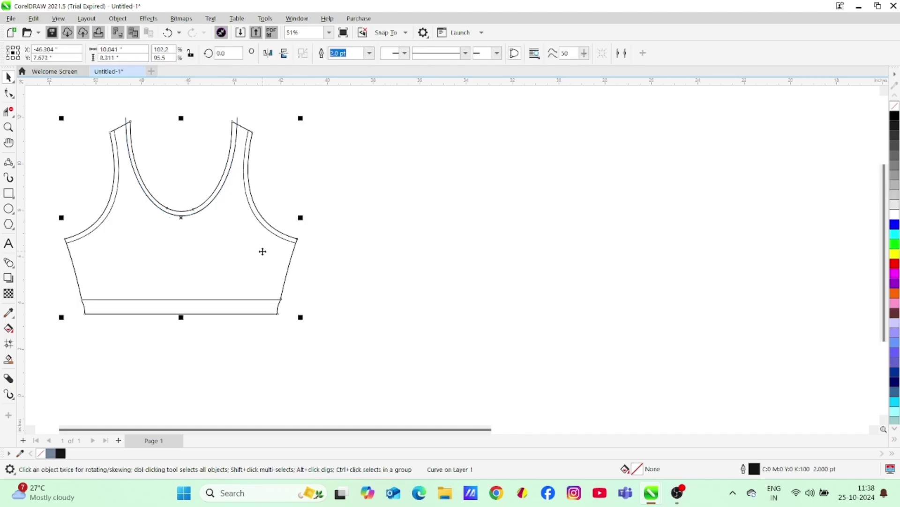
key(F10)
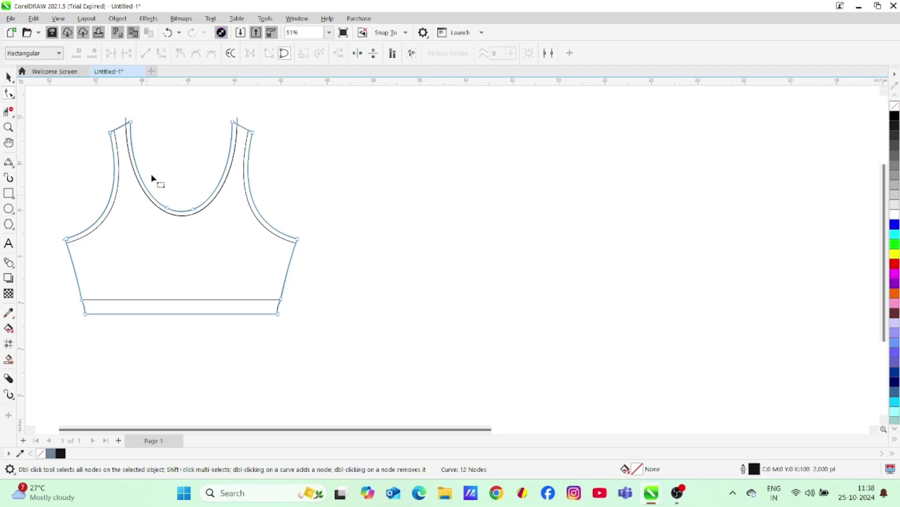
drag(194, 210, 191, 159)
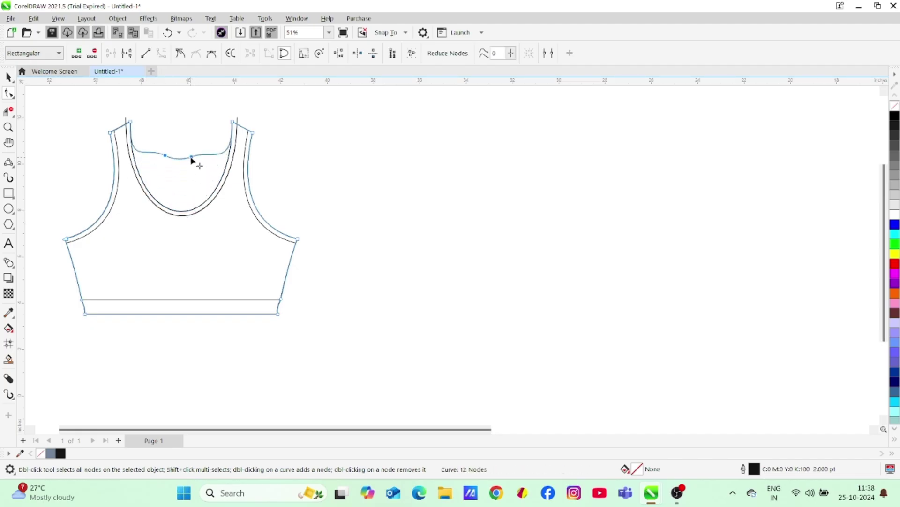
- Reduce the front bodice outline to its neckline by deleting its hem, side seams, armholes and outer shoulder nodes
click(201, 209)
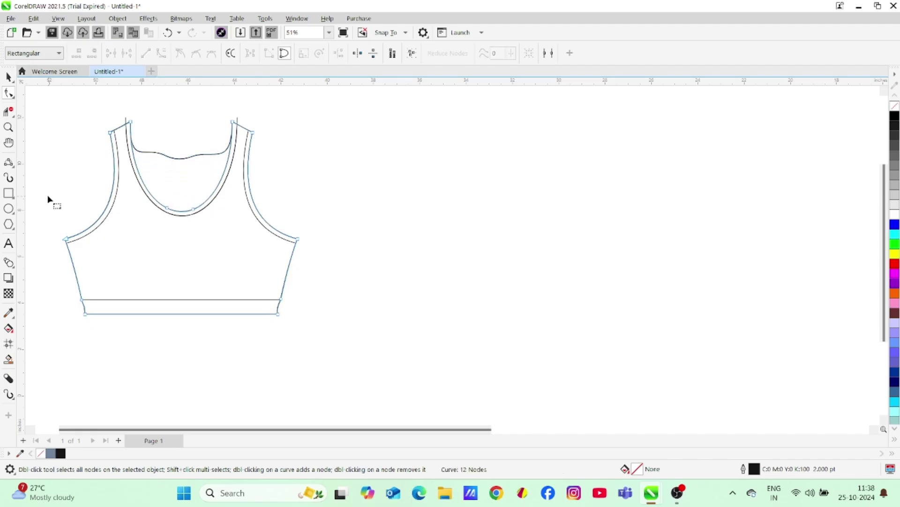
drag(333, 352, 334, 352)
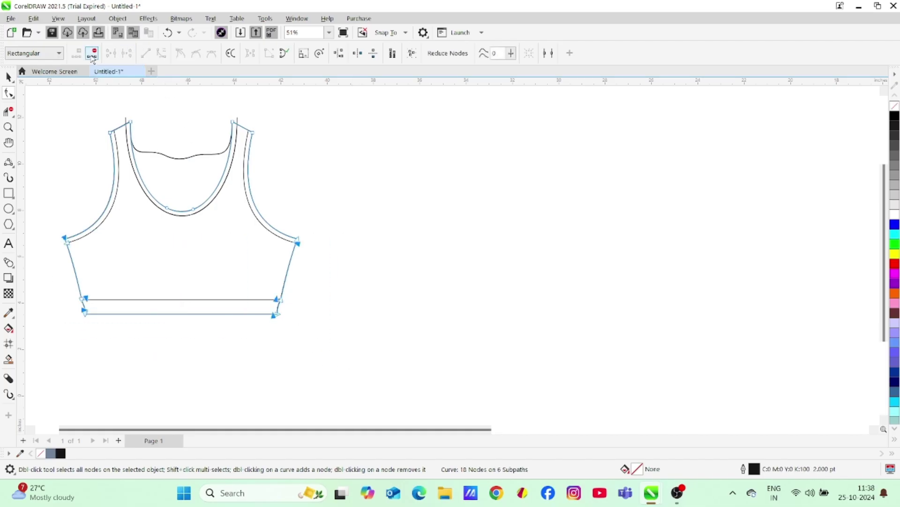
key(Delete)
click(65, 240)
key(Delete)
click(112, 133)
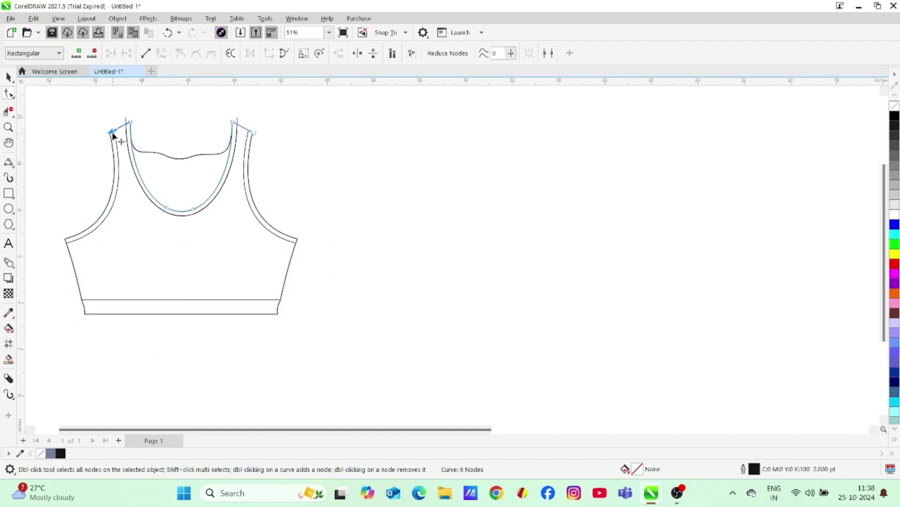
key(Delete)
click(254, 134)
key(Delete)
- Delete the two middle nodes of the raised back neckline and pull its curve handles inward to form a shallow scoop
click(224, 154)
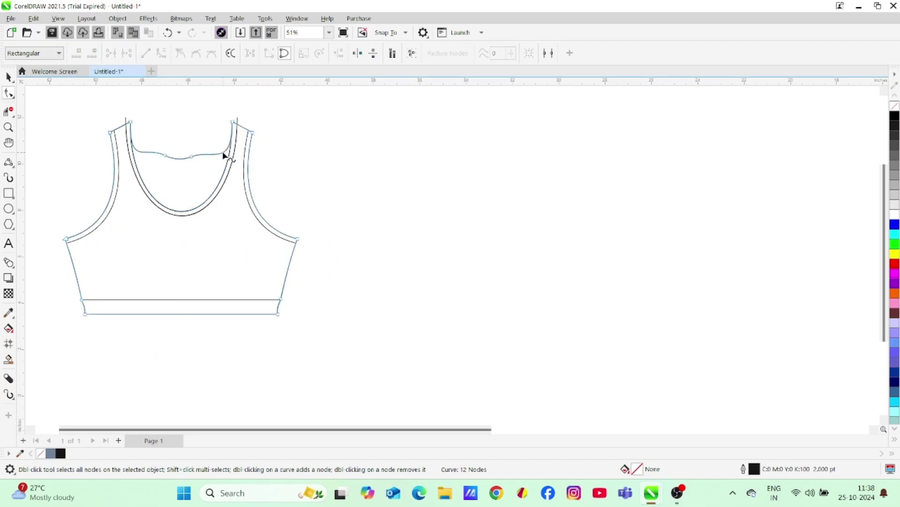
double_click(191, 157)
double_click(165, 156)
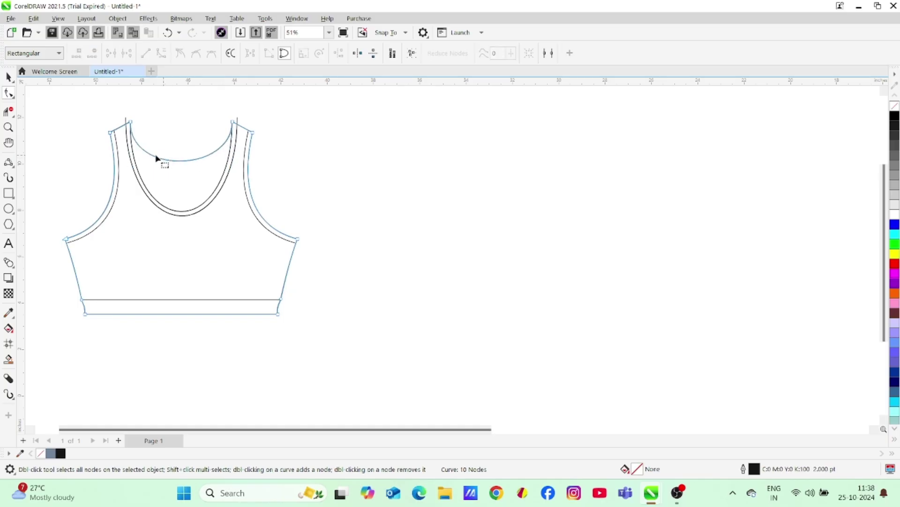
click(233, 123)
drag(231, 174, 213, 171)
drag(135, 175, 154, 175)
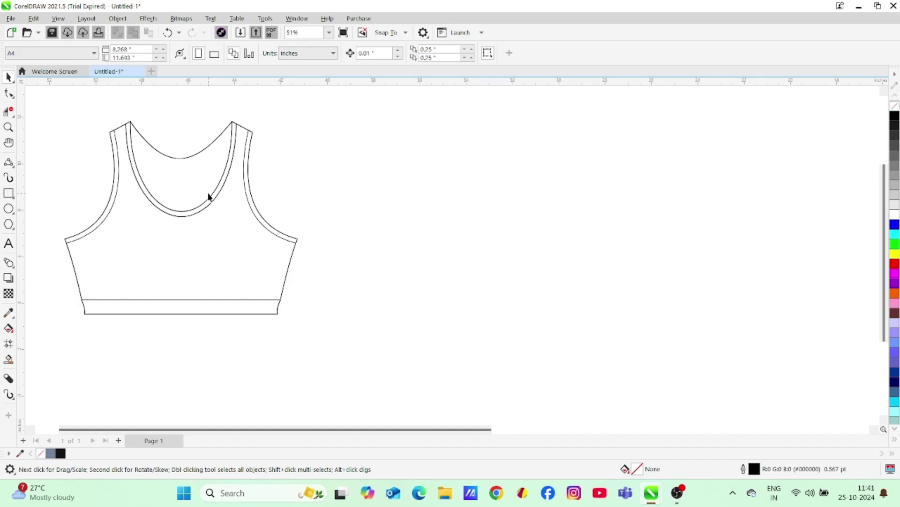
- Duplicate the back bodice outline below the original and delete the copy's hem, side seams and armholes, keeping shoulders and neckline
drag(183, 161, 209, 243)
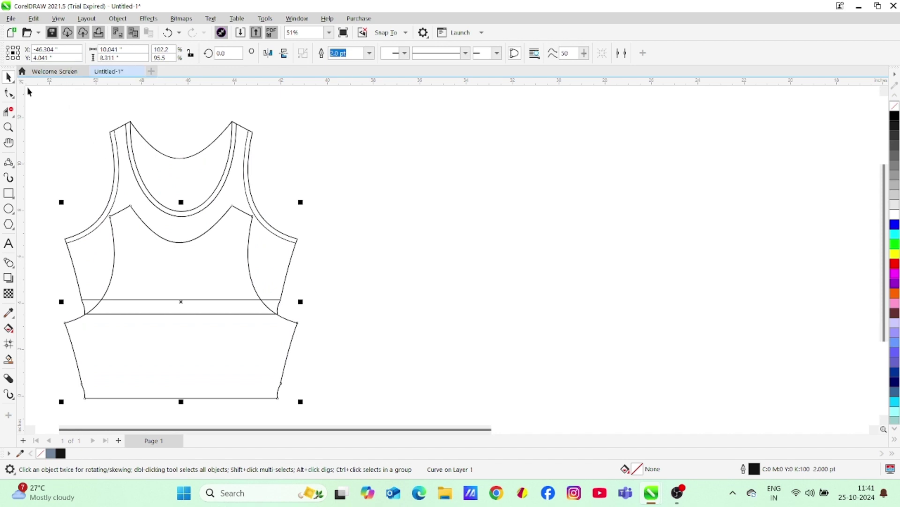
click(9, 92)
drag(348, 413, 348, 413)
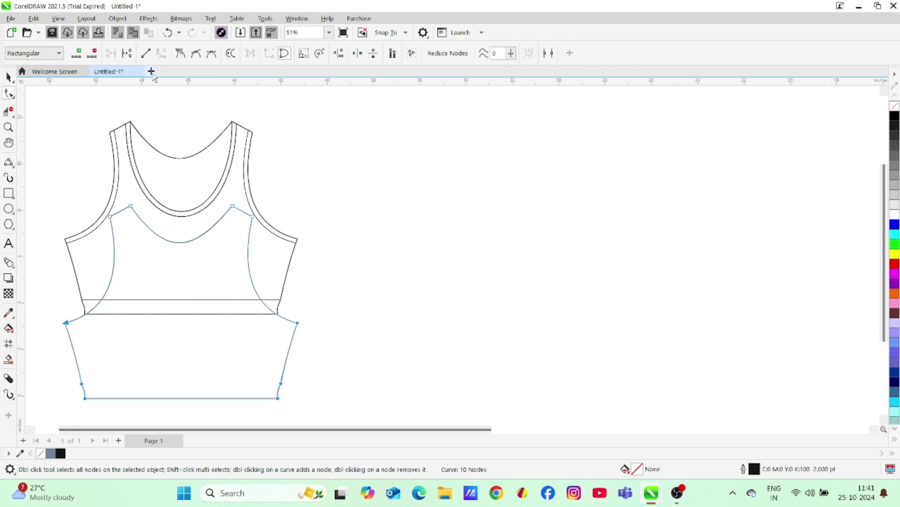
key(Delete)
double_click(66, 324)
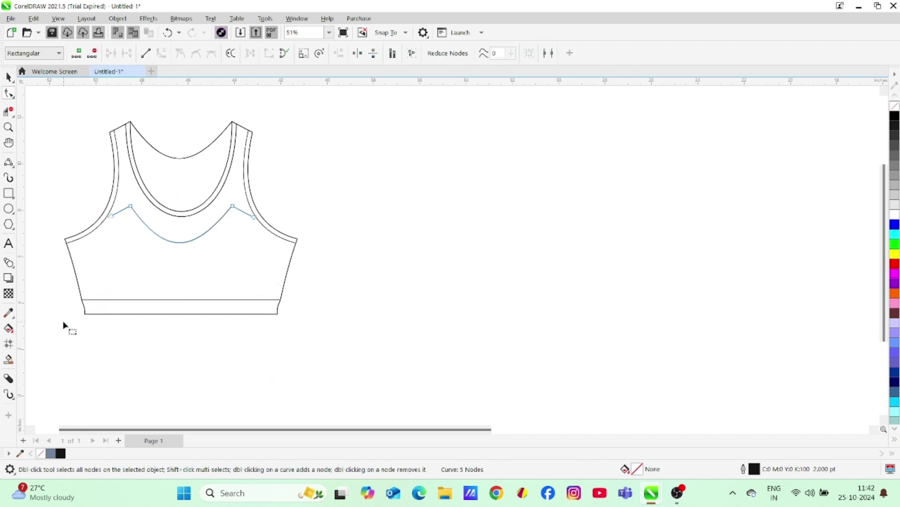
- Move the copied shoulder and neckline curve up just below the original back neckline and stretch it to about 5.59 inches wide
drag(253, 218, 239, 161)
click(8, 77)
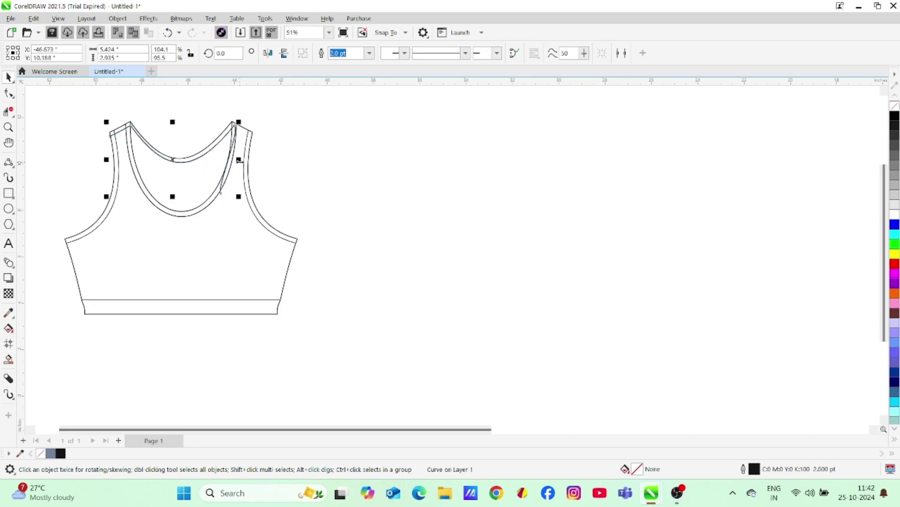
drag(107, 160, 99, 159)
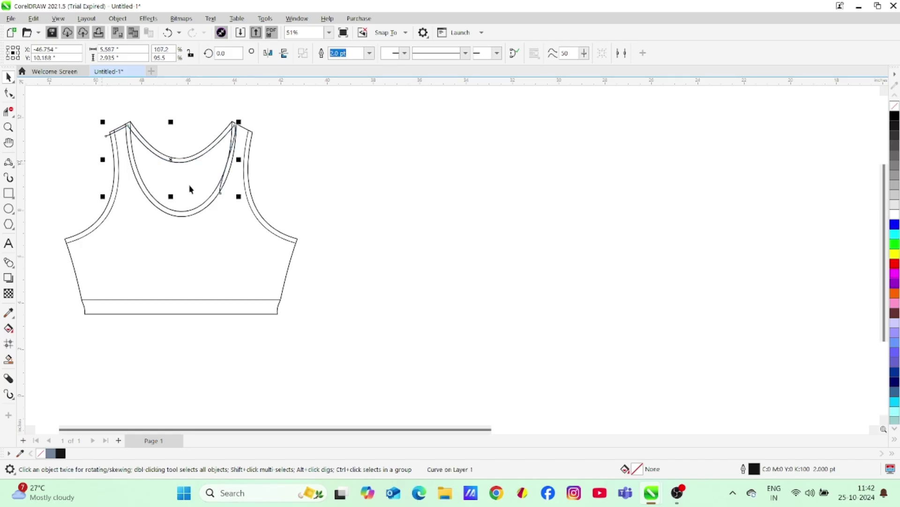
click(300, 212)
- Delete the leftover shoulder pieces of the copied curve, keeping only the line parallel to the back neckline
click(7, 111)
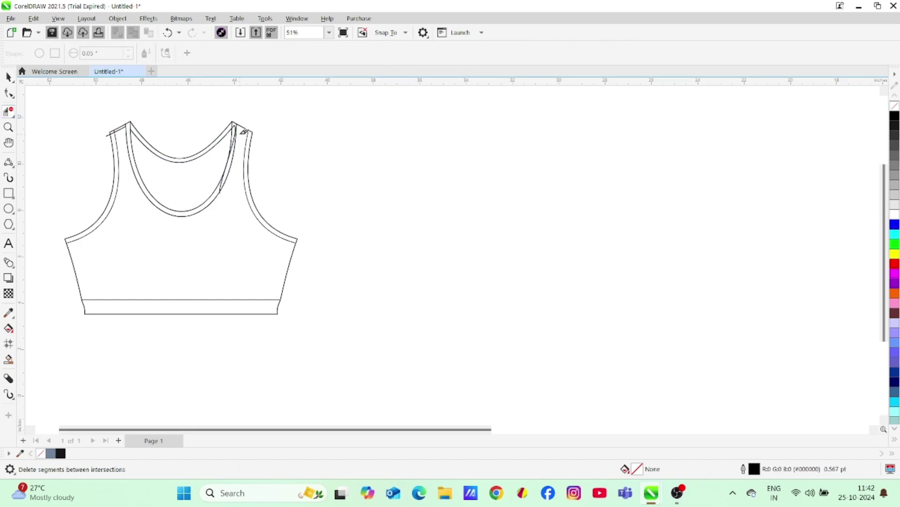
click(9, 94)
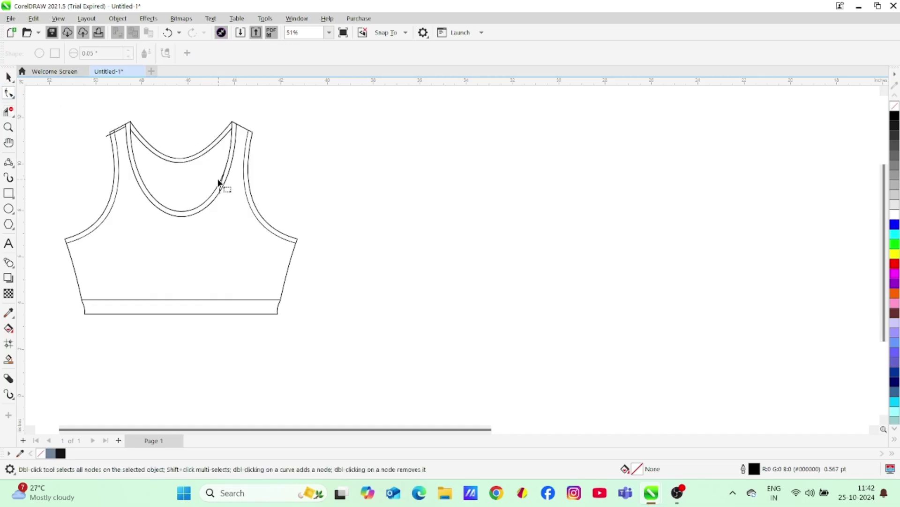
click(220, 192)
click(222, 189)
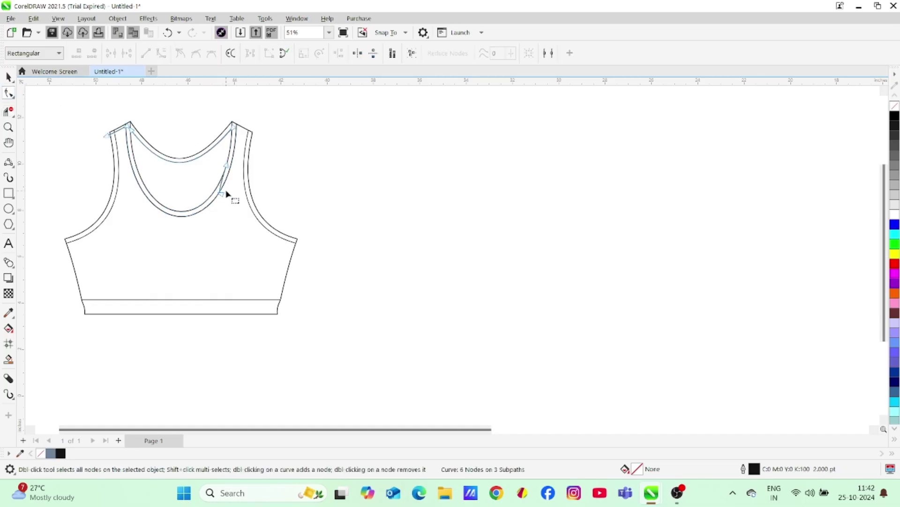
click(107, 134)
key(Delete)
click(8, 77)
click(306, 187)
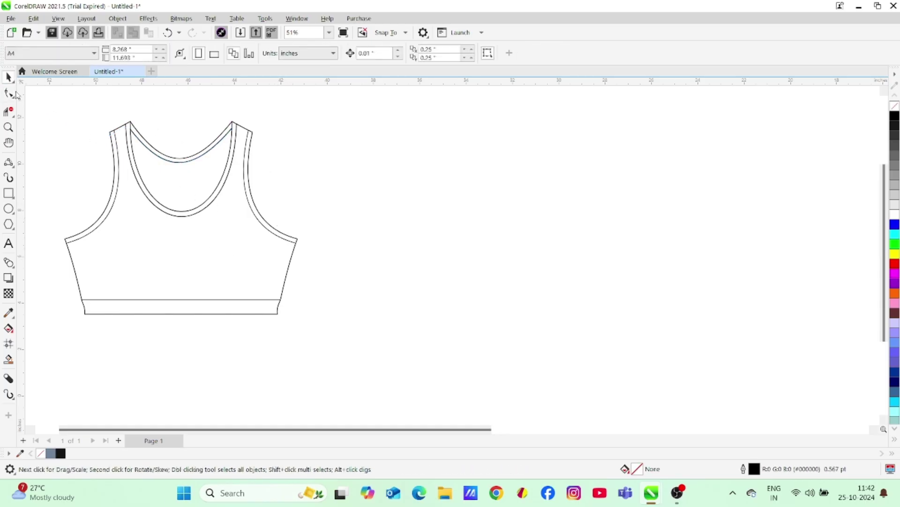
- Lower the bottom of both parallel front neckline curves together for a slightly deeper scoop
click(191, 213)
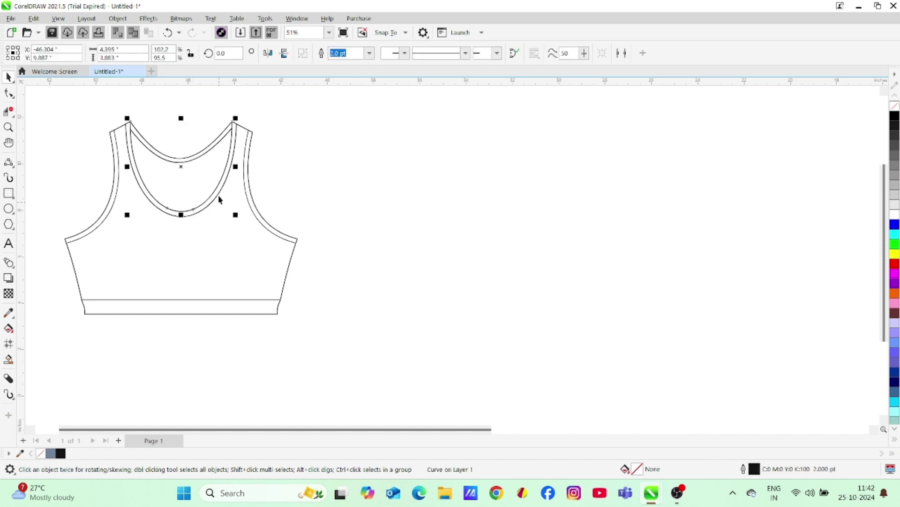
shift+click(219, 197)
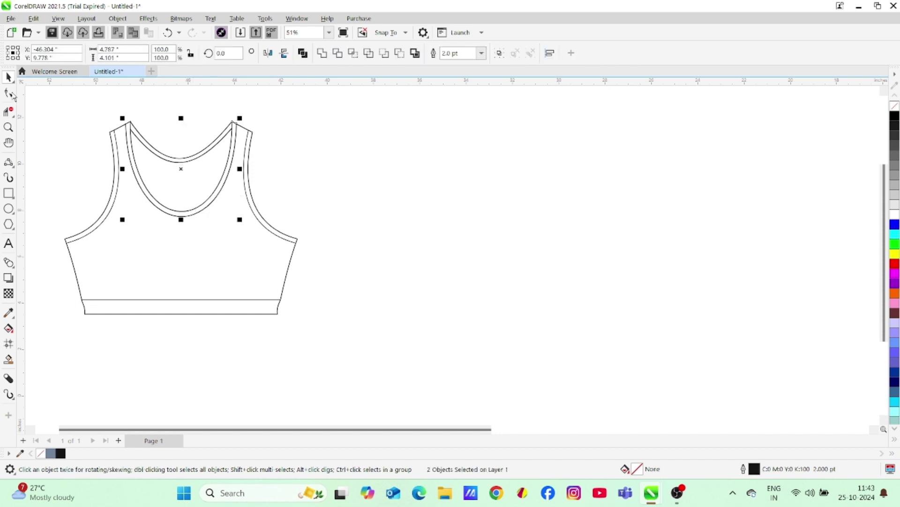
click(9, 93)
drag(123, 173, 195, 222)
click(9, 76)
click(350, 196)
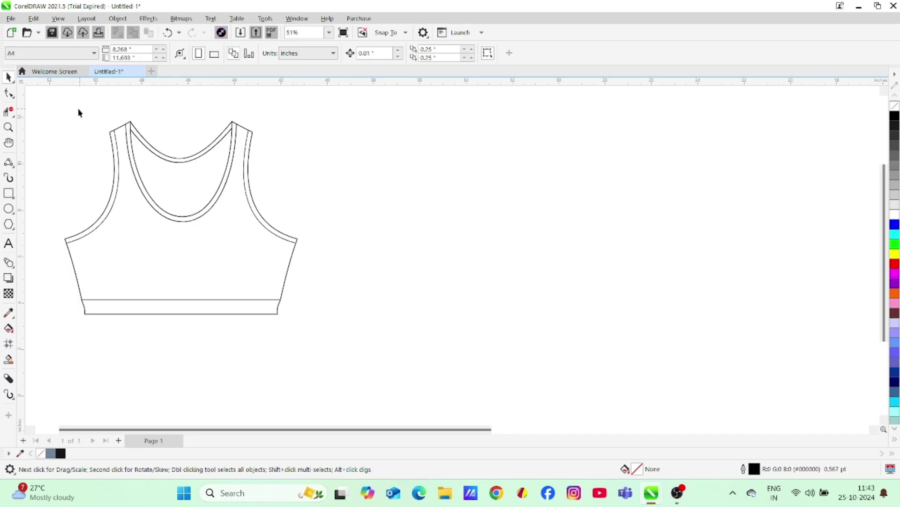
- Duplicate the whole top beside the original and delete both front neckline curves from the copy to make a back view
drag(161, 283, 316, 346)
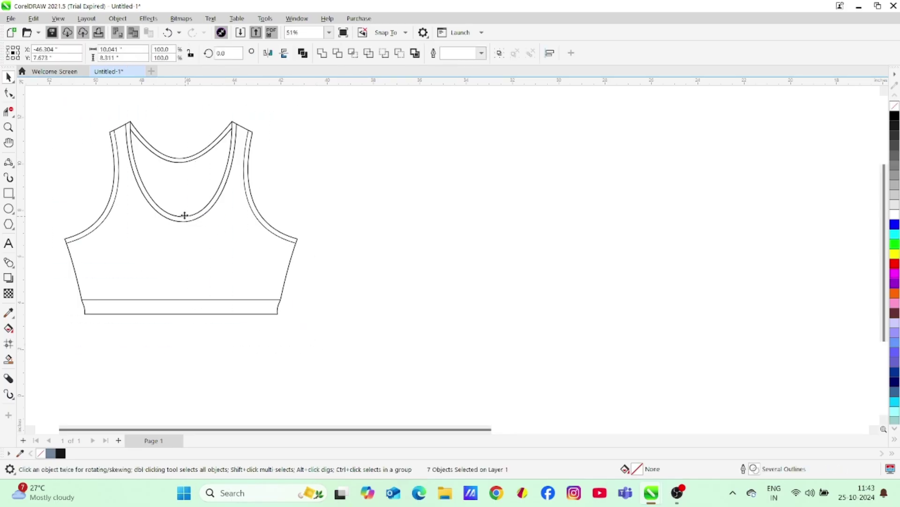
mouse_move(185, 213)
mouse_down()
mouse_move(427, 243)
mouse_move(418, 244)
mouse_up()
click(584, 183)
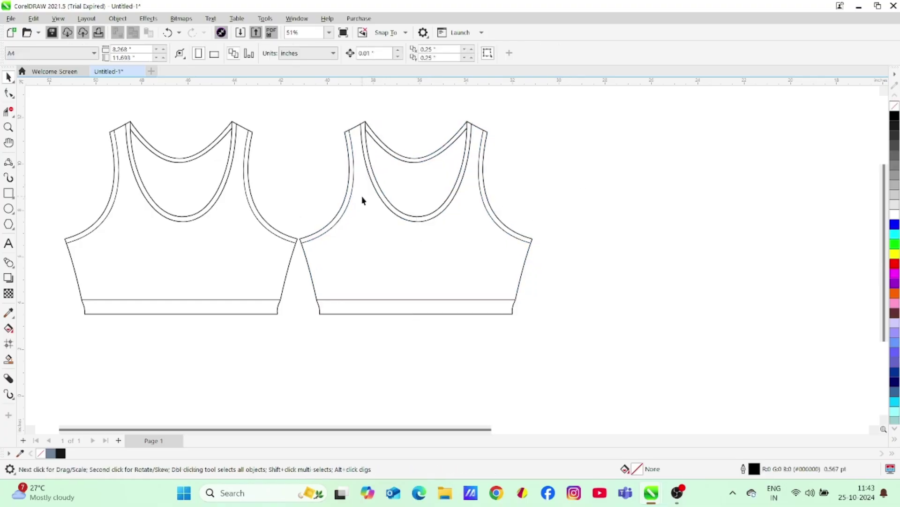
click(392, 212)
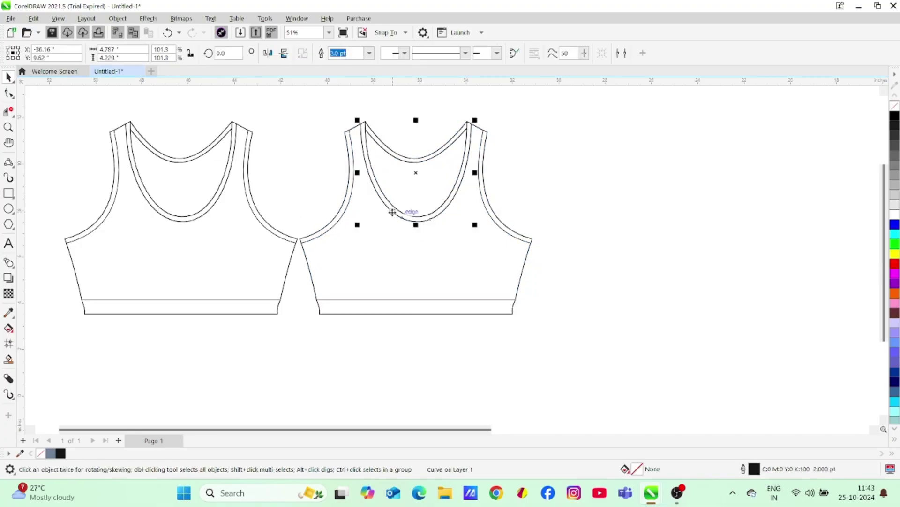
key(Delete)
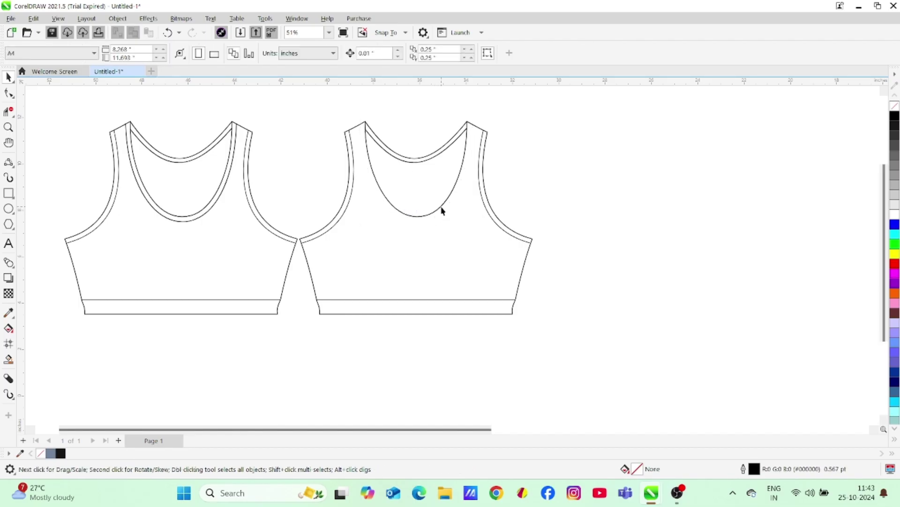
click(442, 211)
key(Delete)
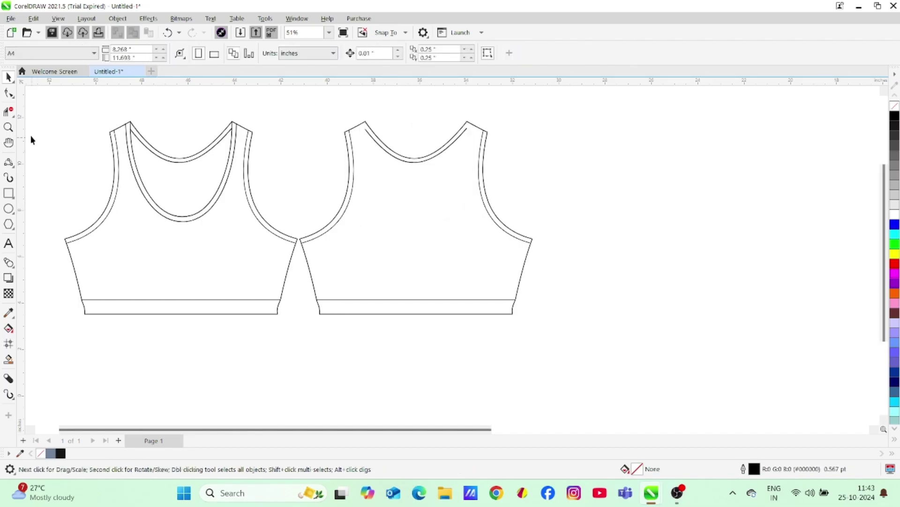
- Pull the underarm curve handle of the back view outline's left armhole far inward toward the center back
click(8, 93)
click(9, 77)
click(328, 226)
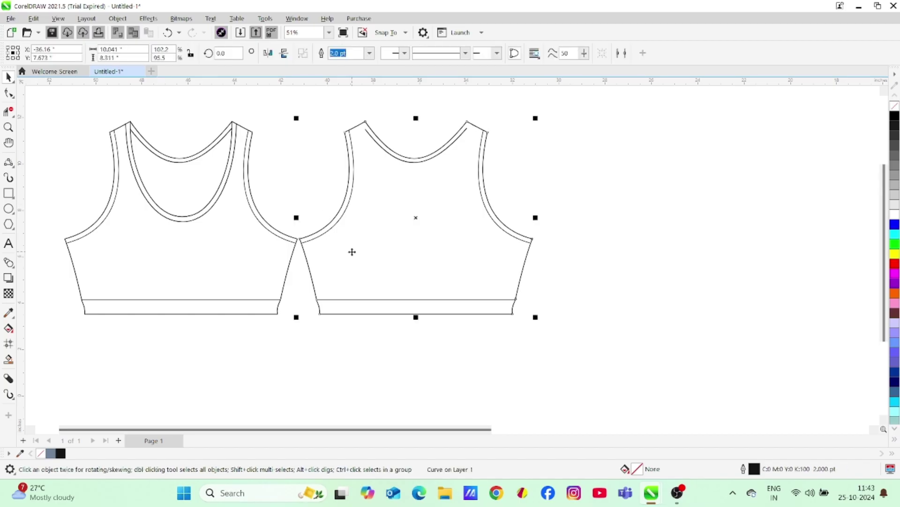
shift+click(338, 217)
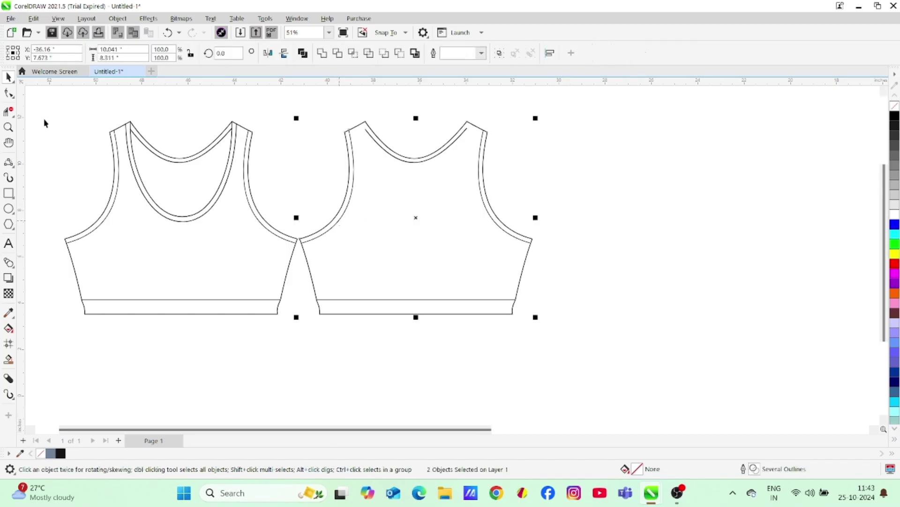
click(8, 93)
drag(270, 194, 319, 265)
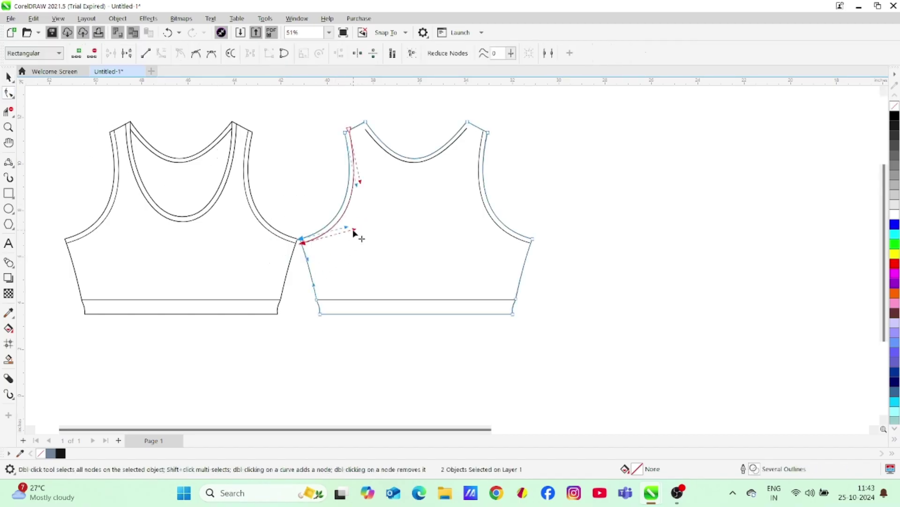
mouse_move(354, 233)
mouse_down()
mouse_move(378, 227)
mouse_move(354, 230)
mouse_up()
drag(277, 211, 331, 281)
drag(351, 226, 428, 216)
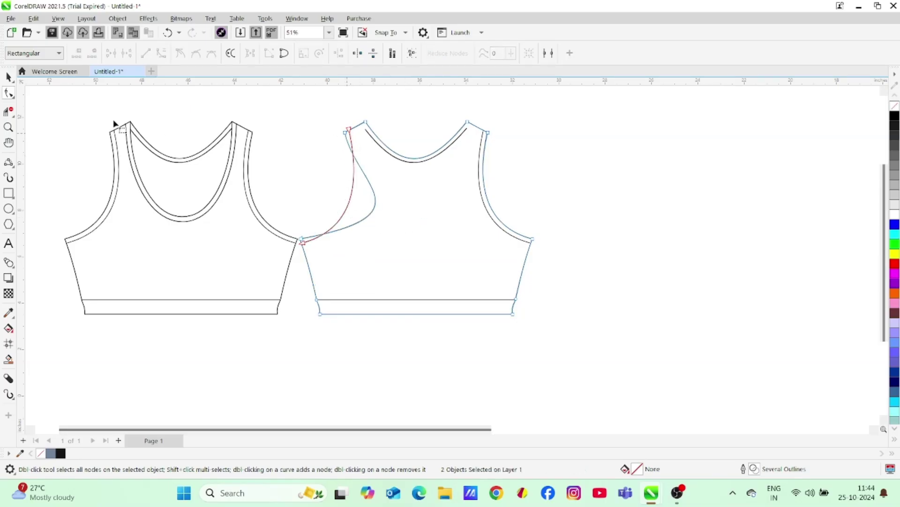
click(8, 77)
key(F10)
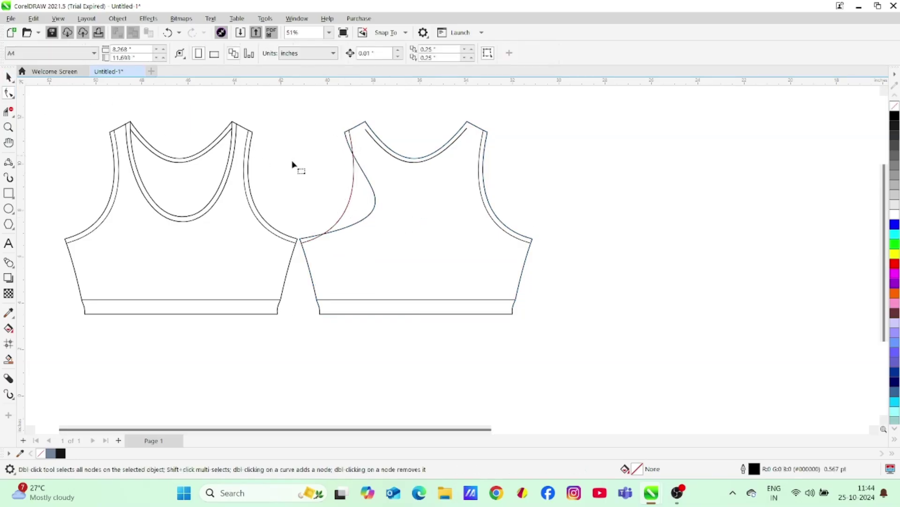
- Adjust the shoulder and underarm curve handles of the back outline's left armhole to form a deep racerback curve
click(351, 144)
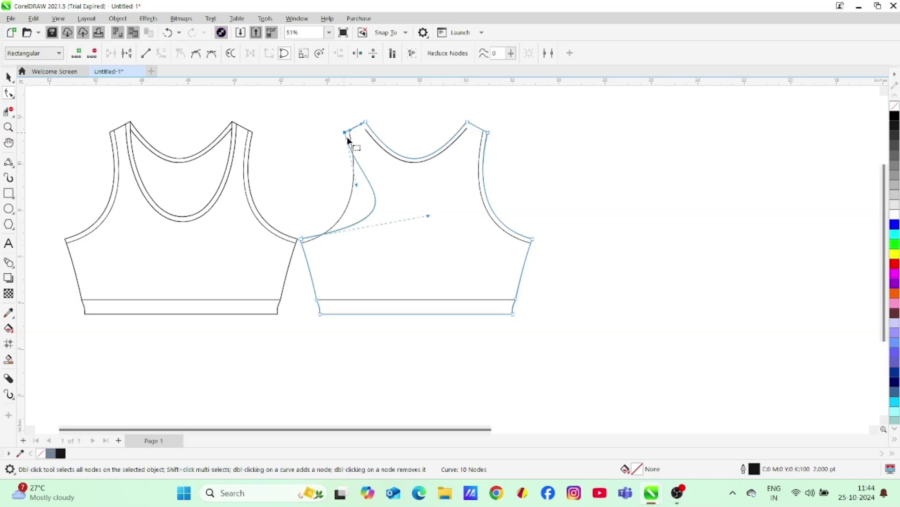
click(361, 136)
drag(359, 189, 377, 179)
drag(429, 215, 425, 208)
mouse_move(375, 176)
mouse_down()
mouse_move(389, 174)
mouse_move(390, 183)
mouse_up()
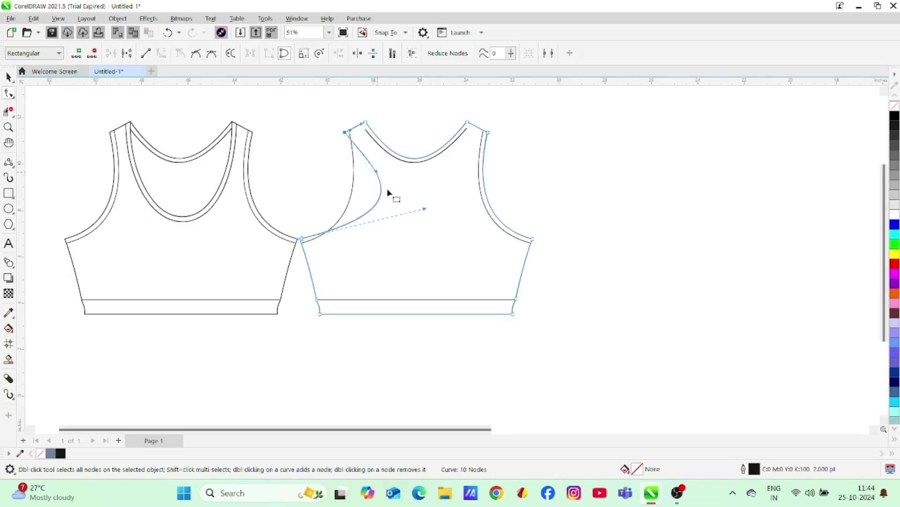
drag(425, 209, 424, 223)
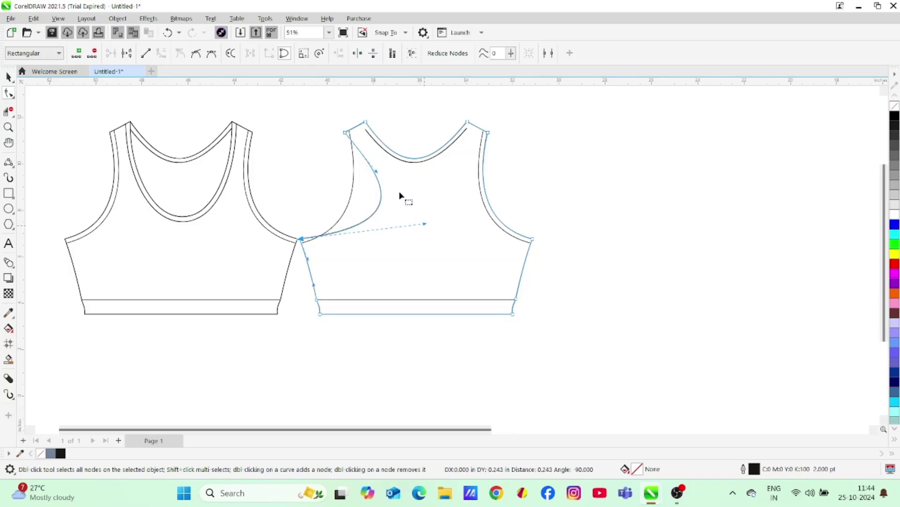
drag(381, 178, 430, 218)
- Reshape the inner line of the left back armhole with its curve handles so it runs parallel to the racerback edge
click(354, 182)
click(349, 131)
click(356, 231)
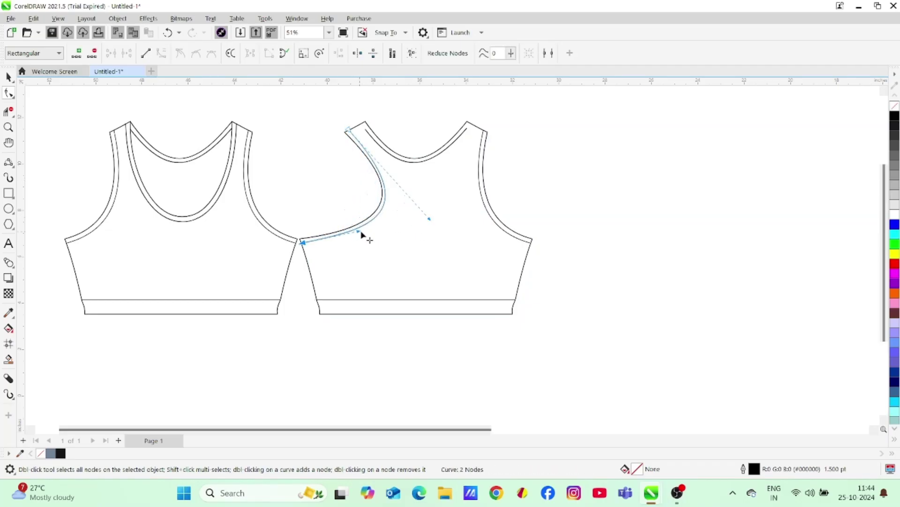
drag(431, 218, 430, 213)
click(361, 232)
drag(430, 214, 431, 211)
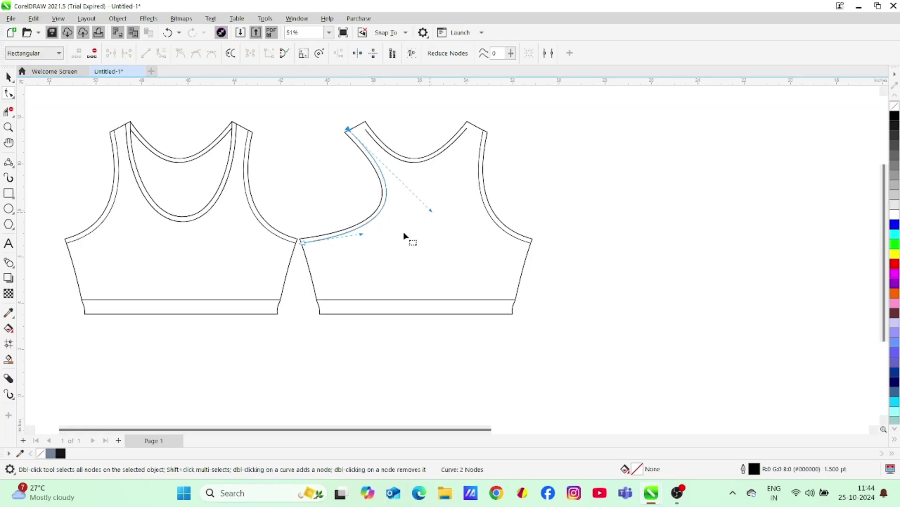
click(361, 235)
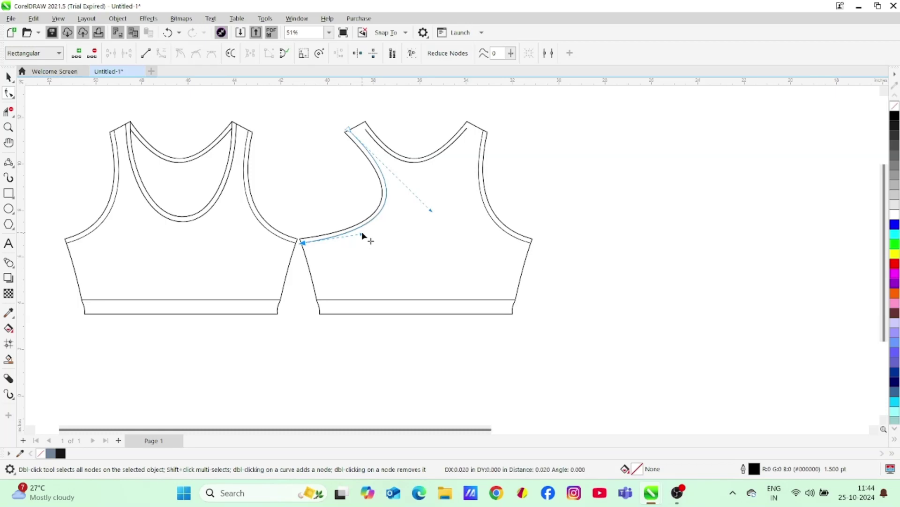
click(9, 76)
key(space)
click(576, 221)
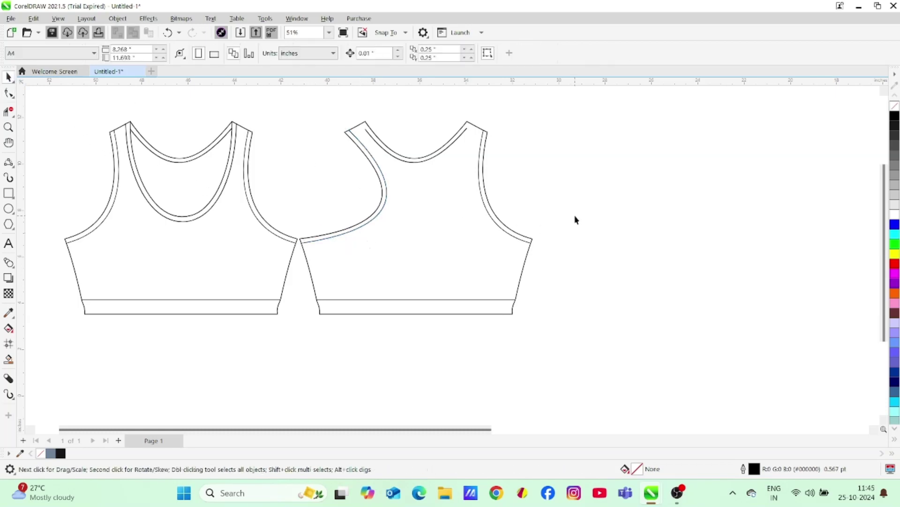
click(9, 93)
click(361, 235)
click(303, 243)
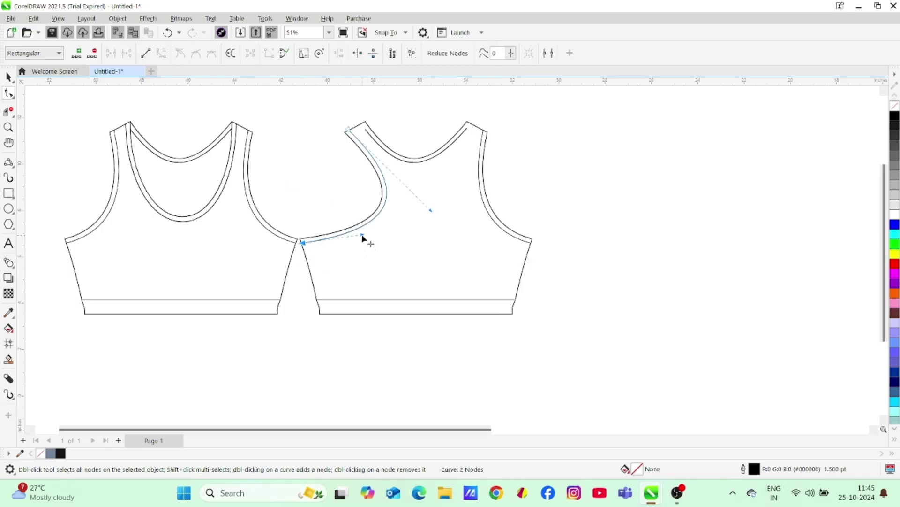
click(8, 76)
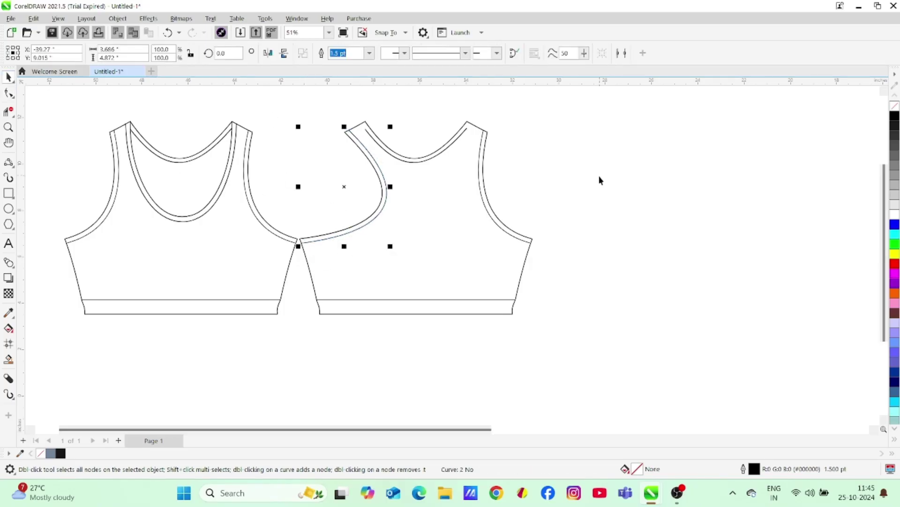
click(595, 207)
- Extend the right end of the back view's inner neckline line past the shoulder seam and trim off the overhanging segment
scroll(486, 212, up, 2)
key(F10)
click(505, 167)
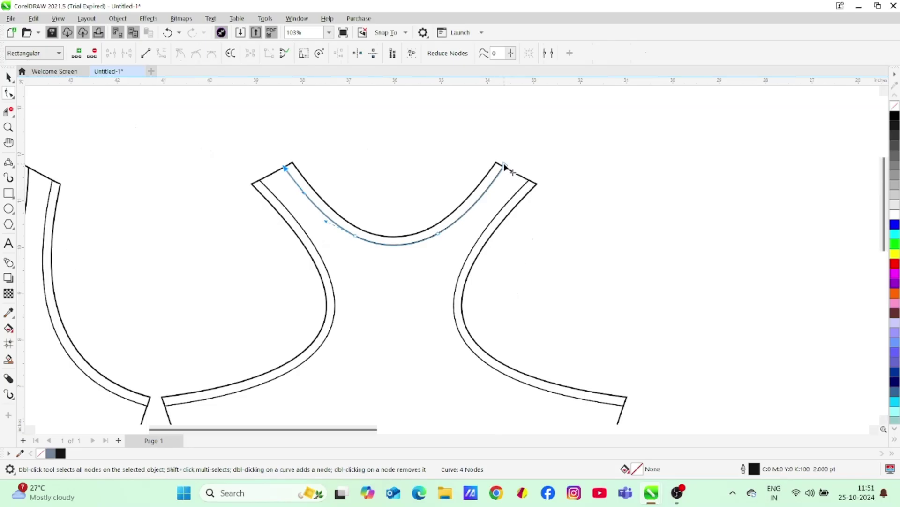
click(485, 193)
click(8, 77)
click(582, 174)
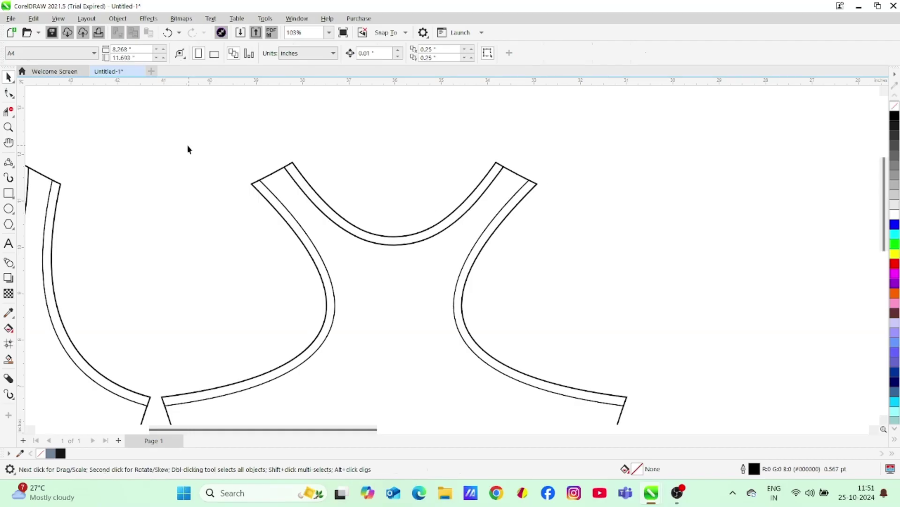
click(9, 93)
click(468, 212)
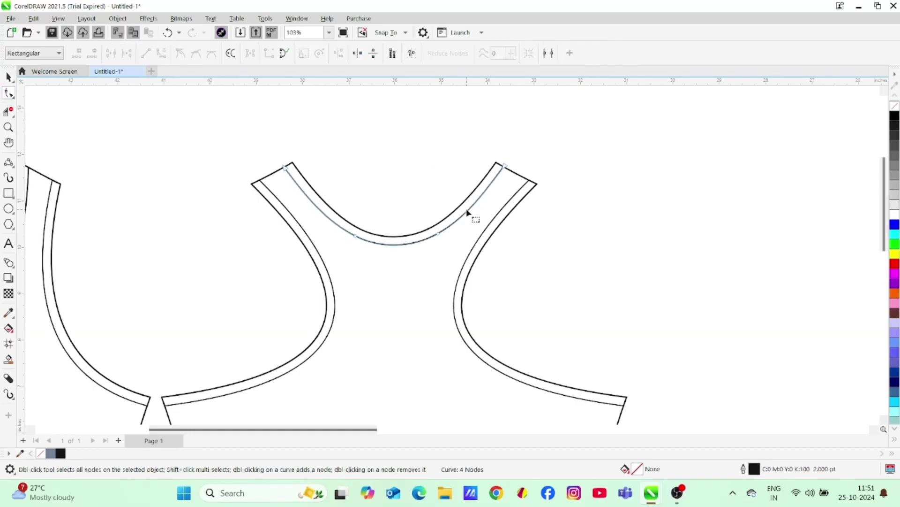
click(505, 167)
click(595, 202)
click(477, 206)
double_click(476, 203)
drag(505, 167, 515, 152)
click(11, 112)
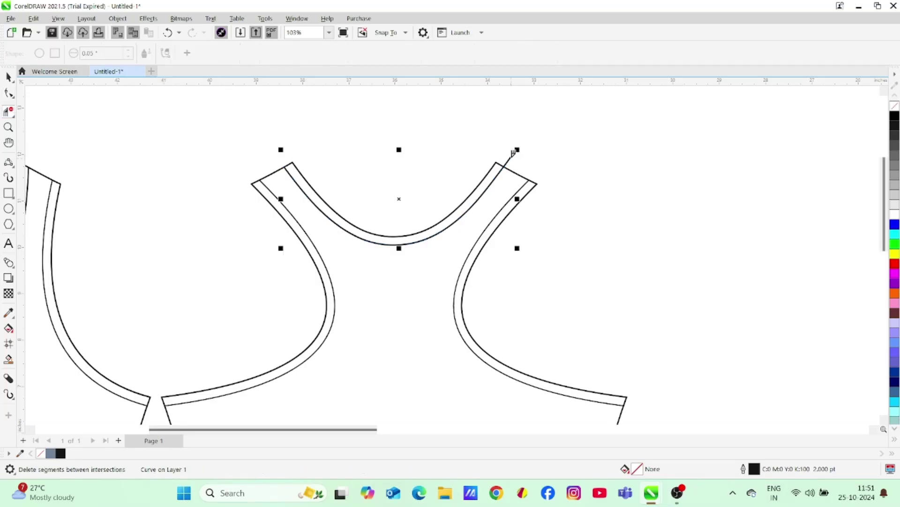
click(512, 155)
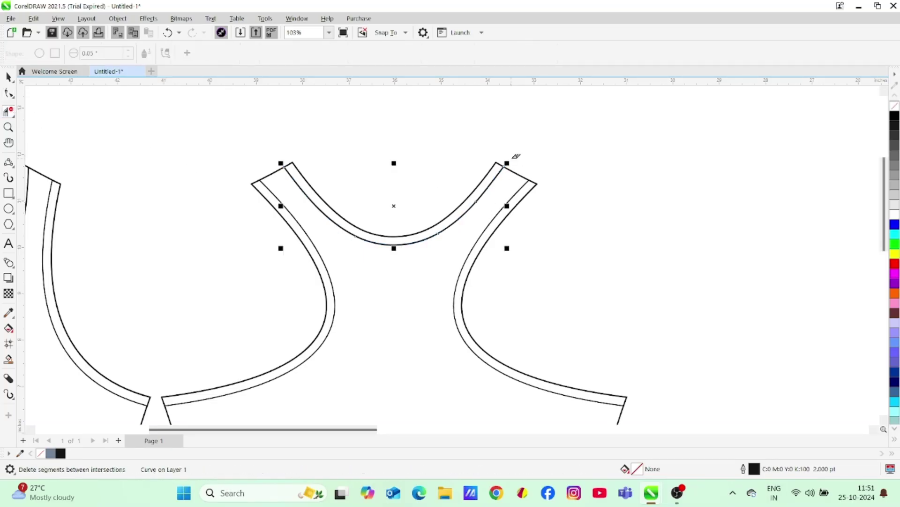
- Fill all objects of the front and back views with sky blue (#00CCFF)
click(9, 127)
click(84, 53)
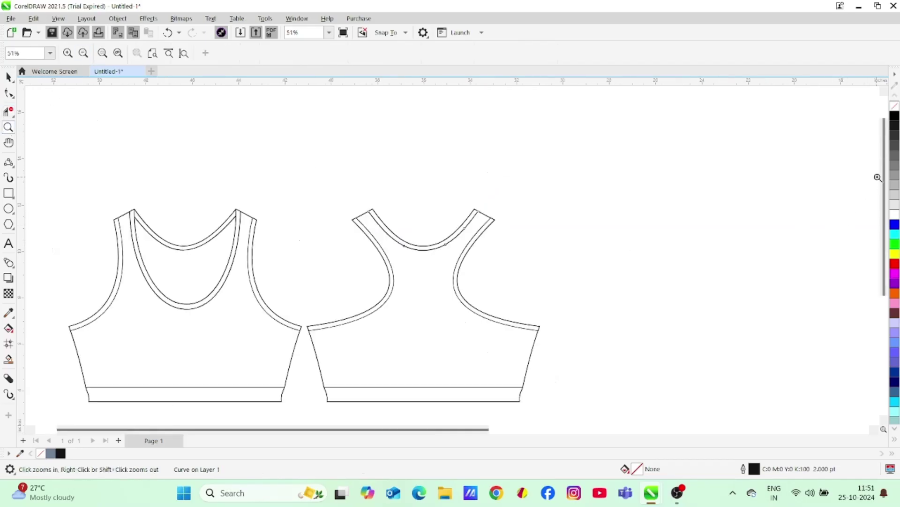
drag(884, 178, 884, 208)
key(space)
drag(554, 396, 562, 396)
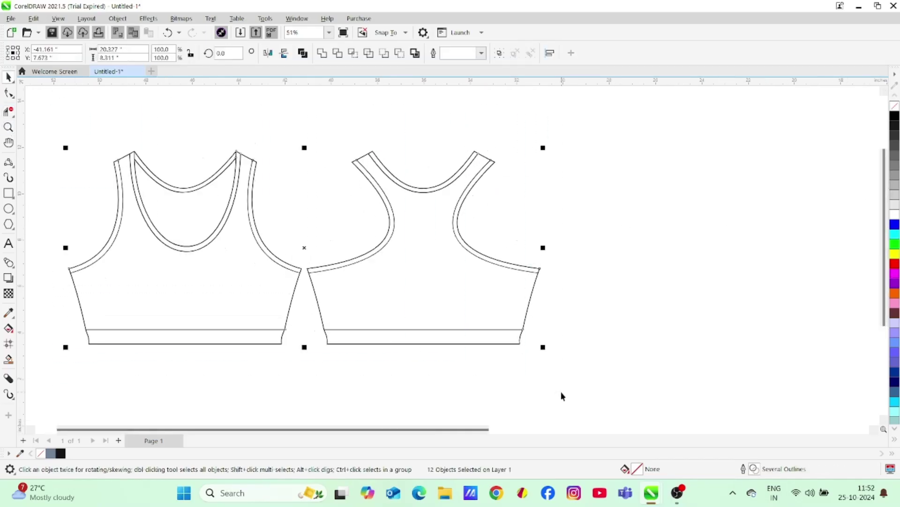
click(895, 404)
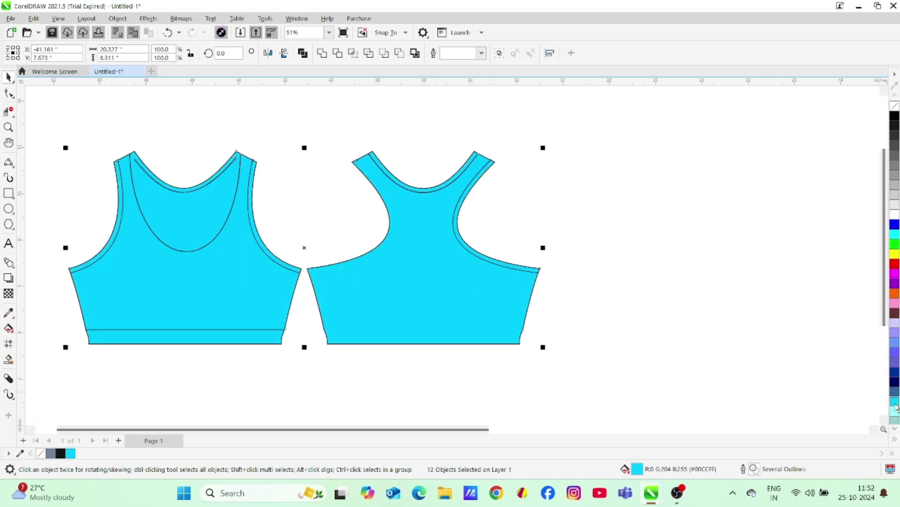
- Bring the neckline and armhole lines of both views to the front of the filled body shapes
click(238, 119)
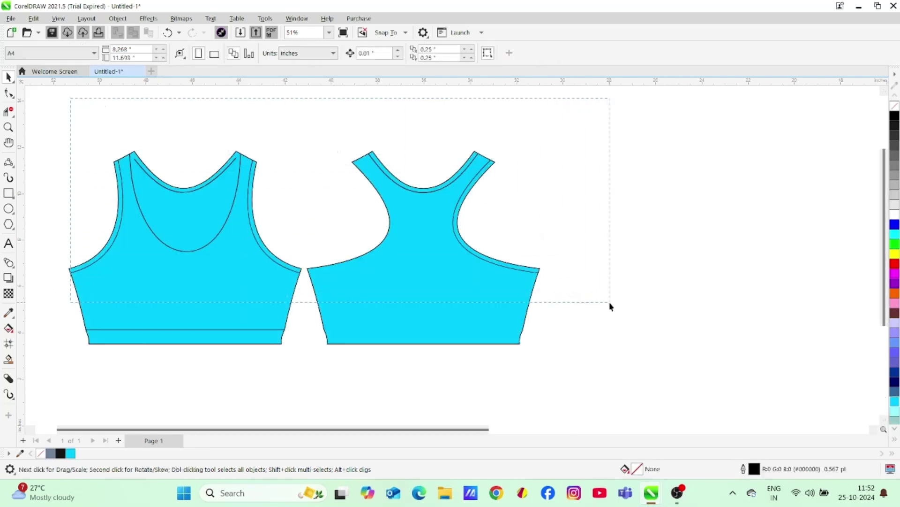
drag(611, 305, 610, 305)
click(118, 18)
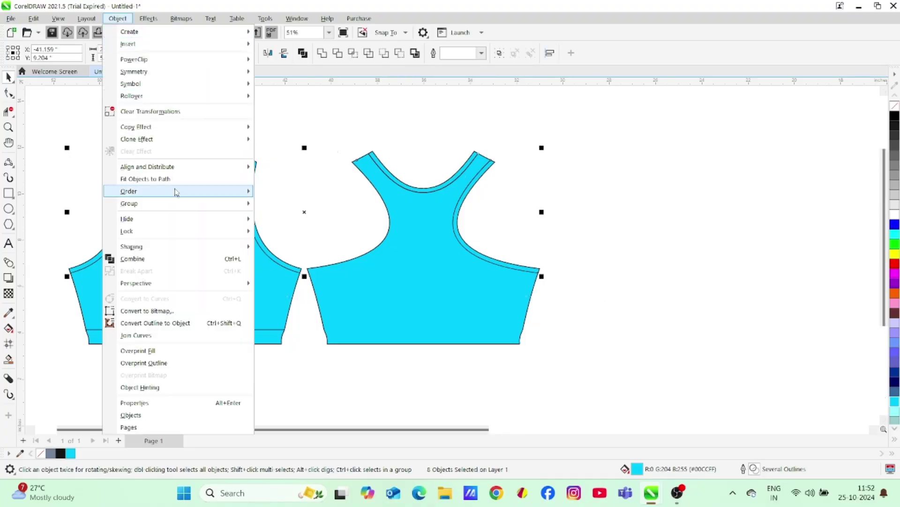
mouse_move(176, 192)
click(289, 192)
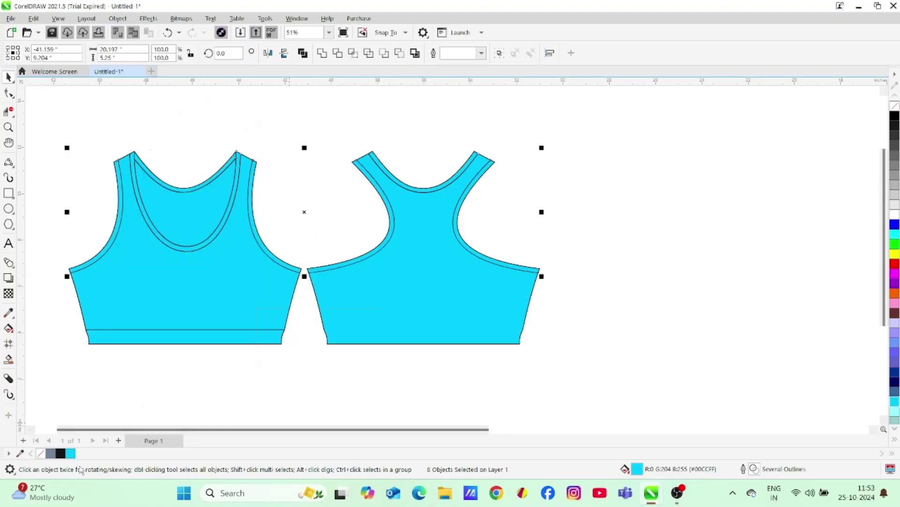
- Set the outline colour of the neckline and armhole lines to a darker blue, #1896C4
right_click(70, 453)
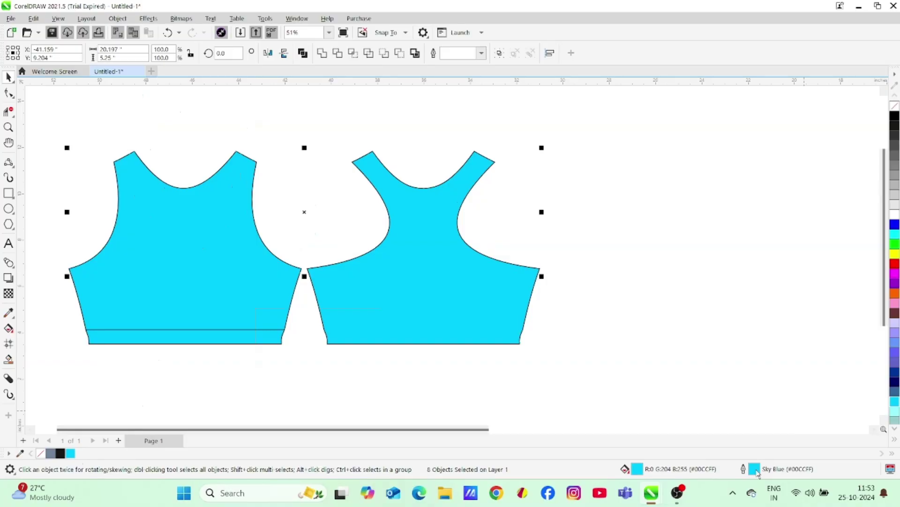
double_click(755, 469)
drag(414, 153, 386, 99)
click(351, 135)
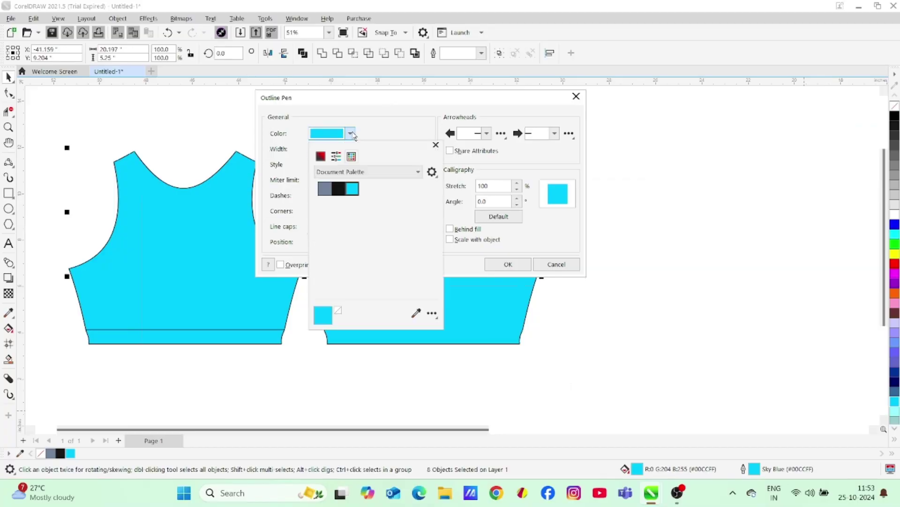
click(320, 157)
drag(378, 195, 385, 203)
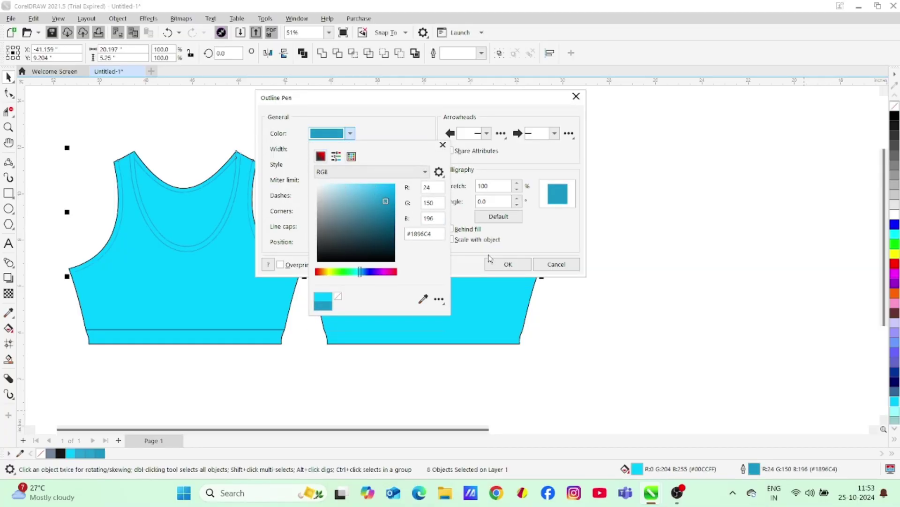
click(507, 265)
click(507, 265)
- Give both hem band lines the darker blue outline #1896C4 and bring them to the front
click(303, 118)
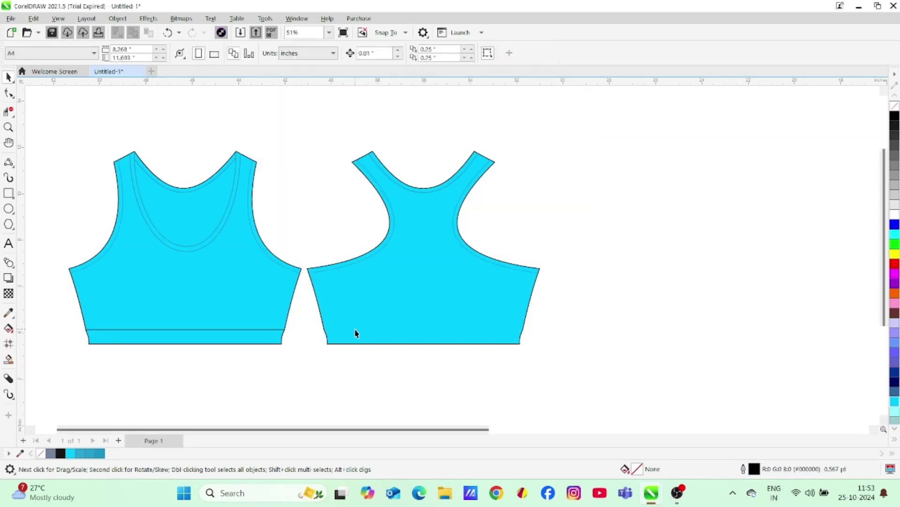
drag(629, 305, 628, 306)
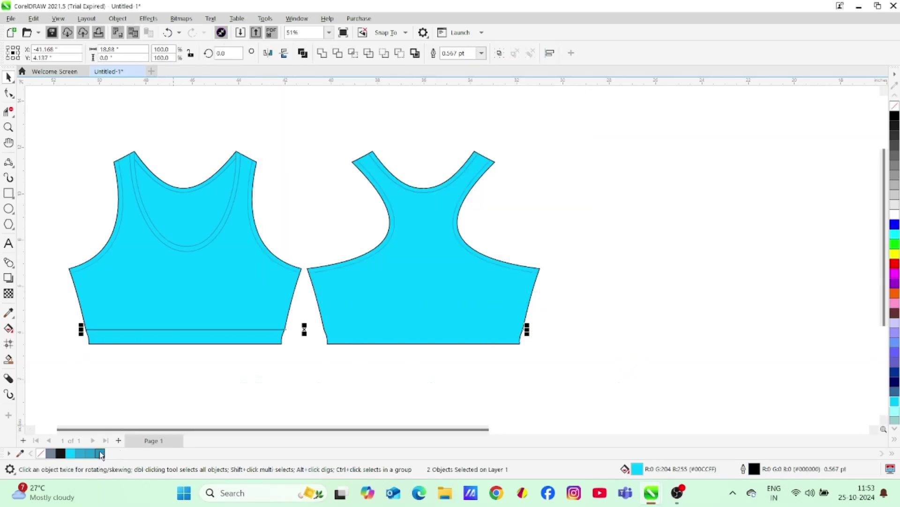
click(117, 19)
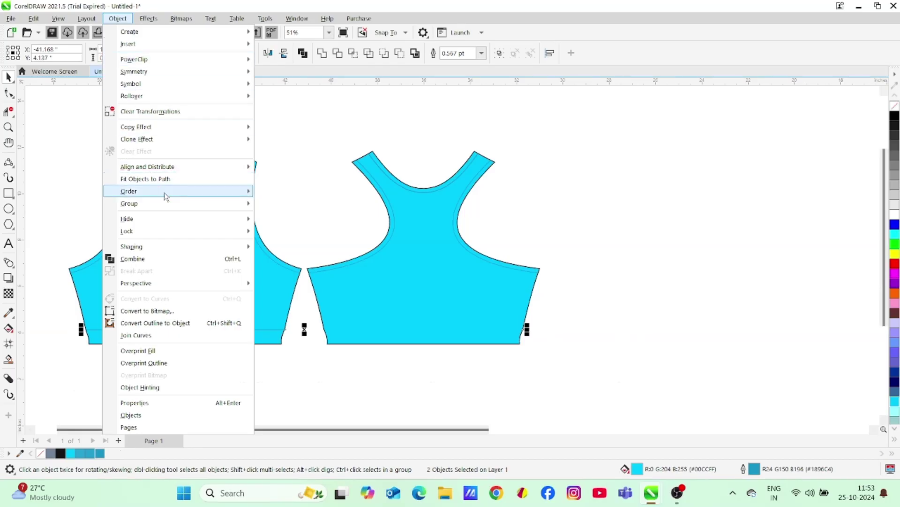
click(290, 192)
click(539, 231)
- Recolour the body outlines of the back and front views with the darker blue #1896C4
click(480, 300)
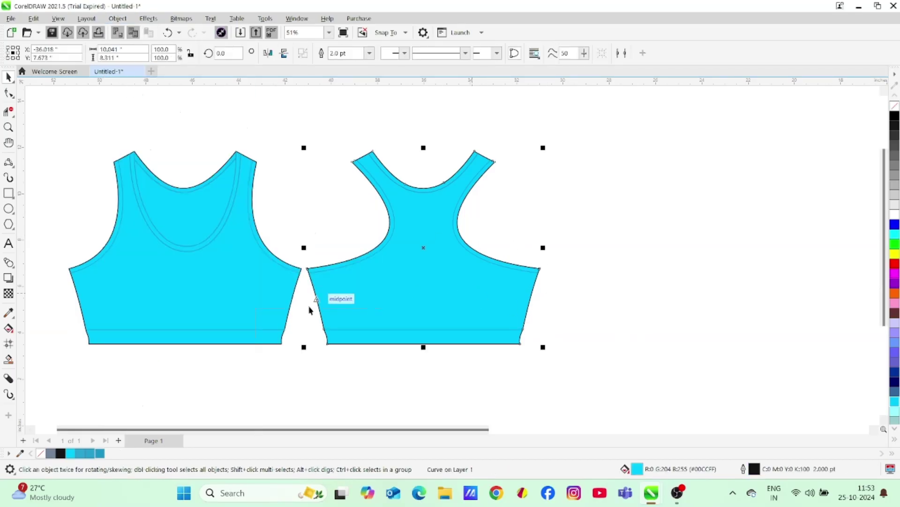
click(107, 310)
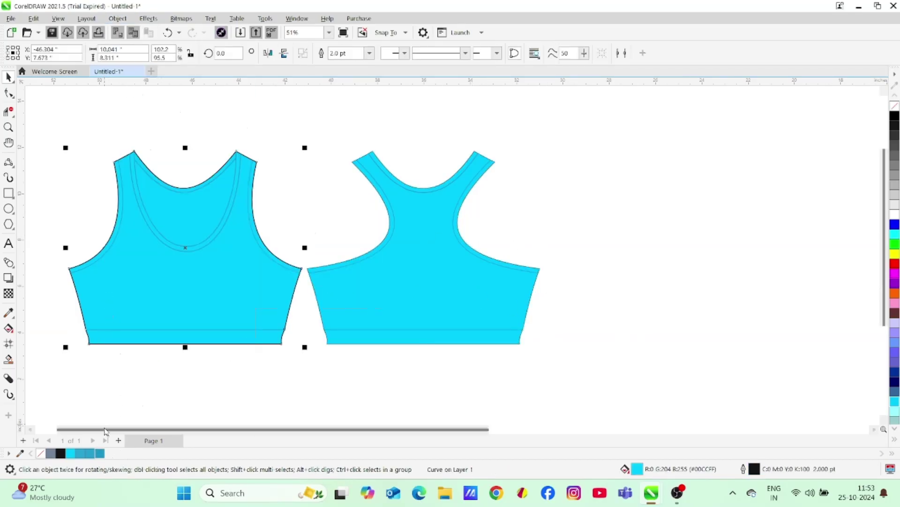
click(530, 189)
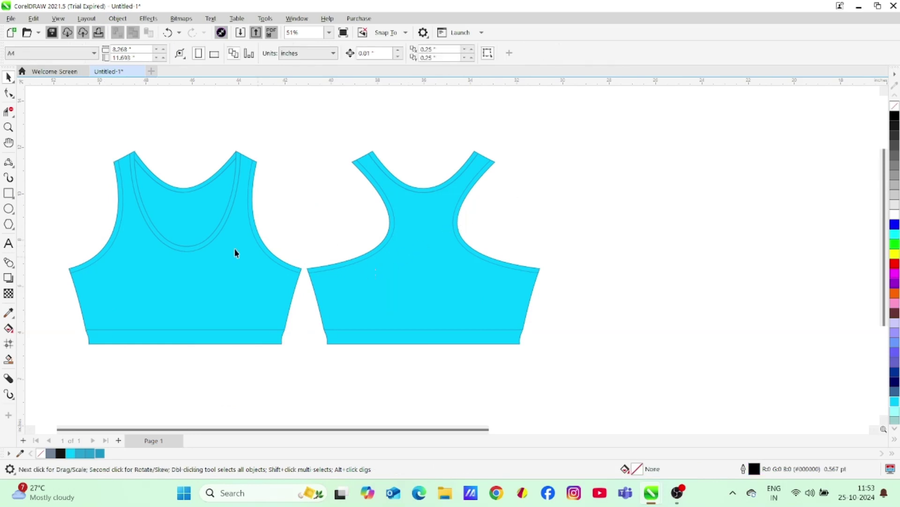
- Place a copy of the complete front view on the far side of the back view
drag(51, 128, 308, 396)
drag(213, 294, 697, 317)
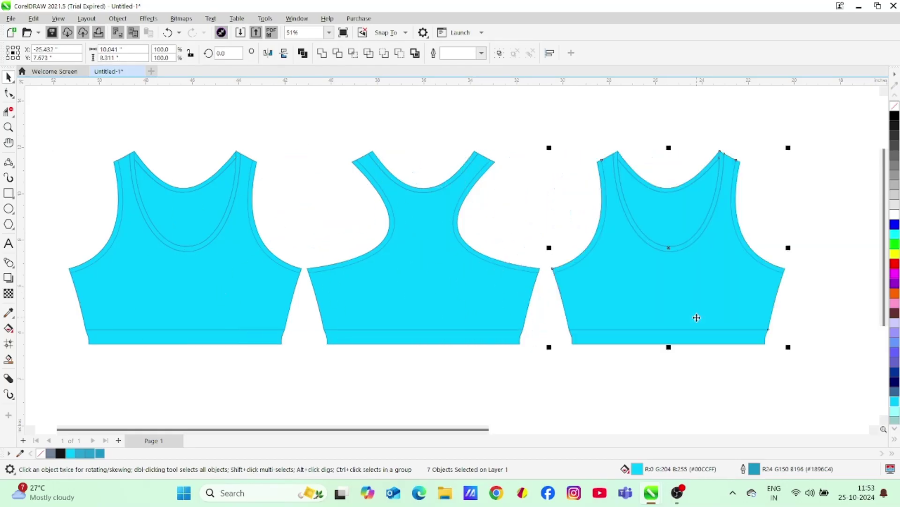
click(685, 385)
click(669, 332)
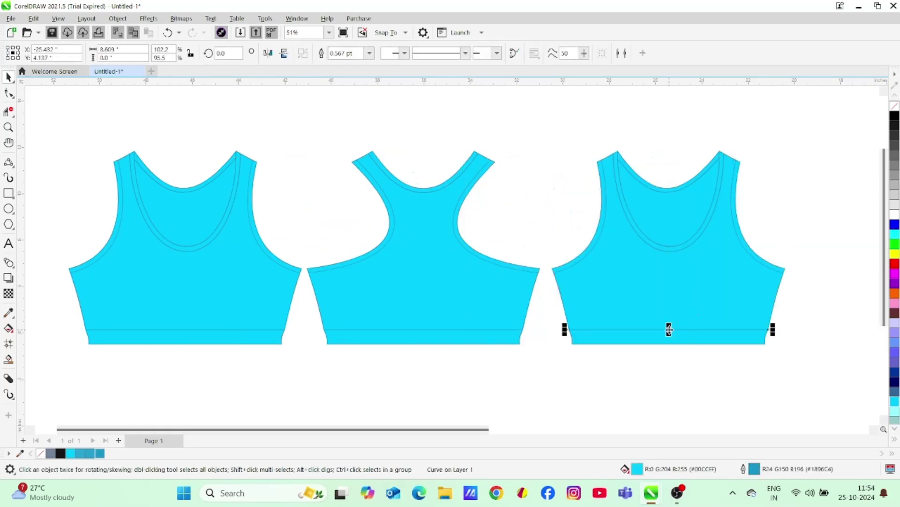
key(Delete)
click(668, 251)
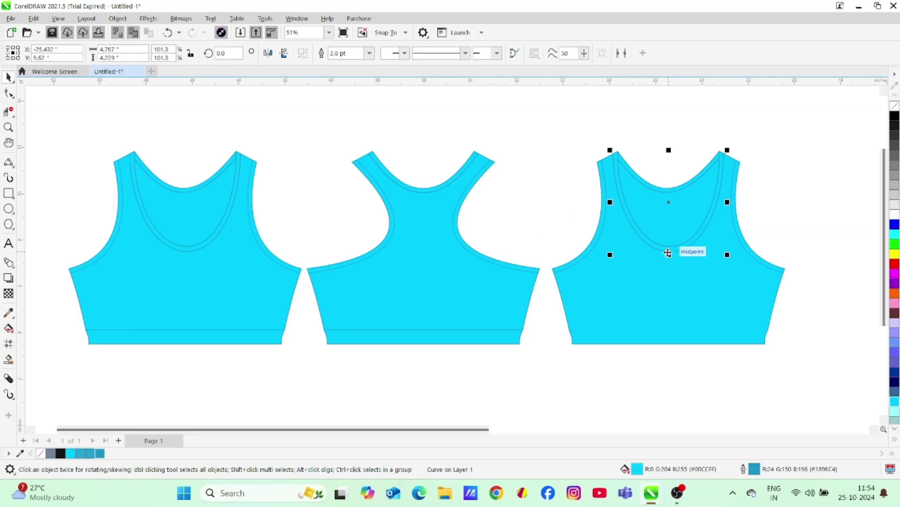
key(Delete)
click(674, 252)
key(Delete)
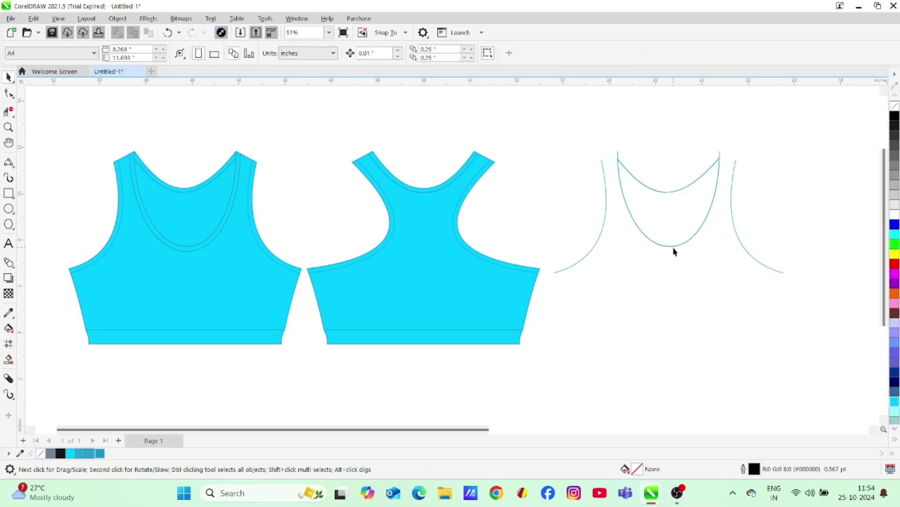
key(ctrl+z)
key(Escape)
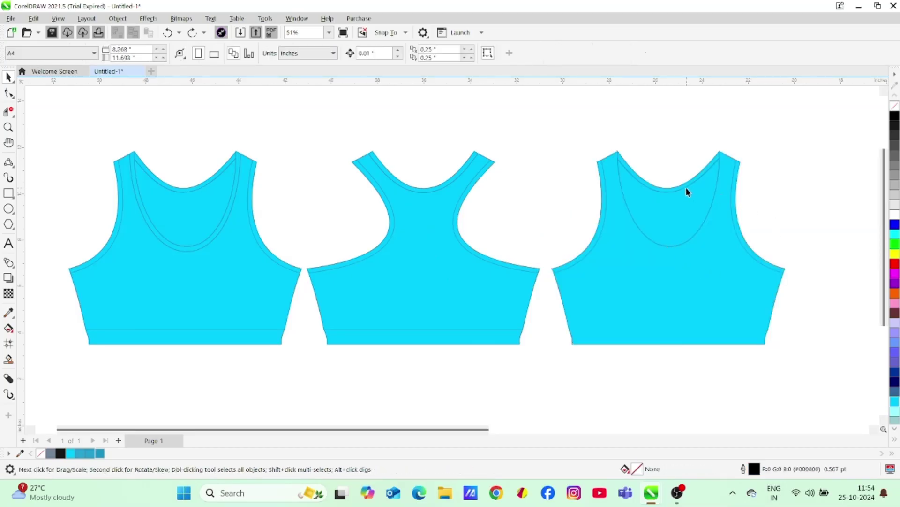
click(686, 188)
key(Delete)
key(ctrl+z)
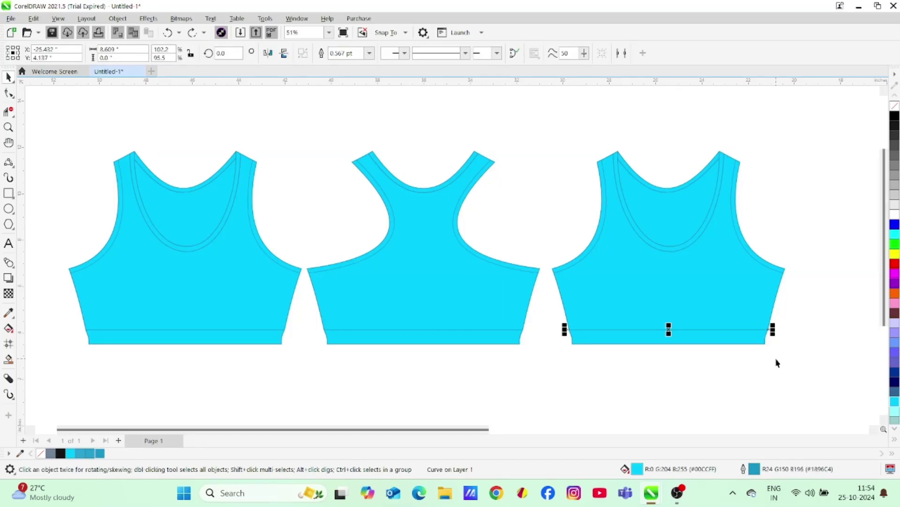
- Delete the hem band line of the front view copy and group the copy's remaining objects
key(Delete)
drag(788, 387, 797, 391)
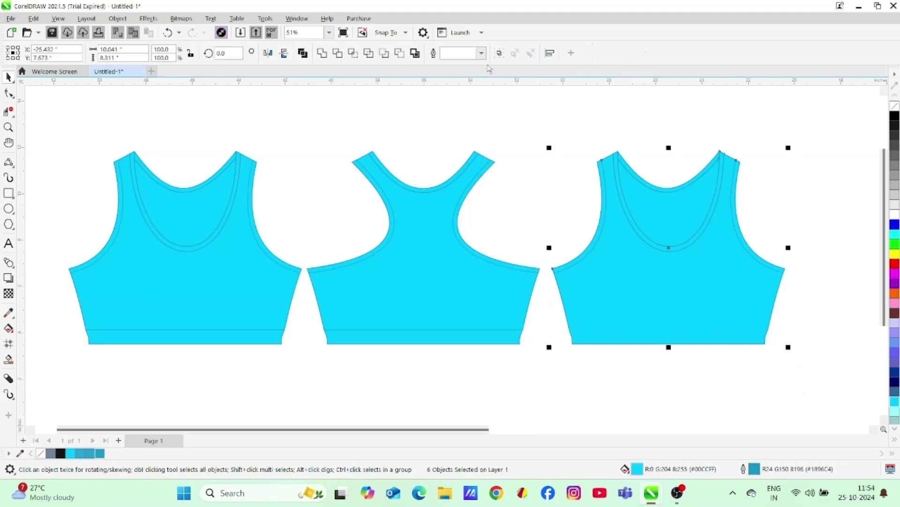
click(559, 367)
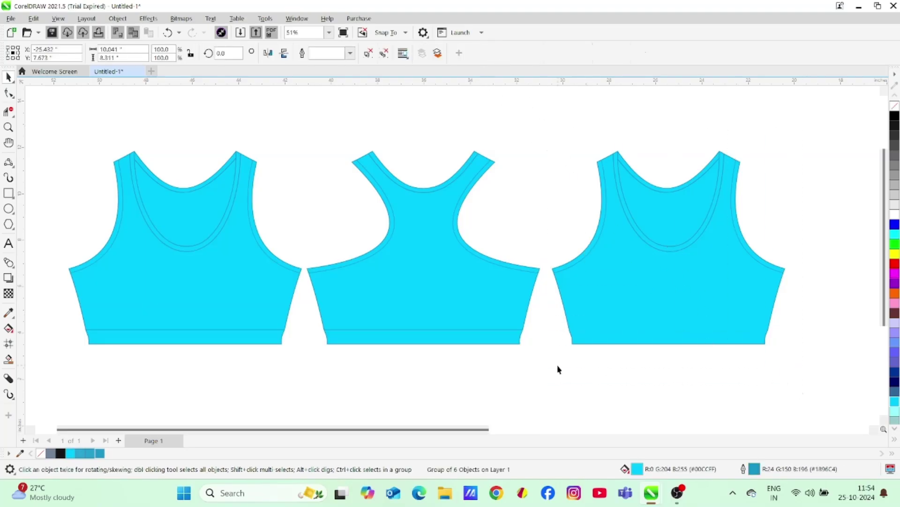
- Delete the hem and side-seam portion of the original back view outline by removing its lower nodes
click(440, 304)
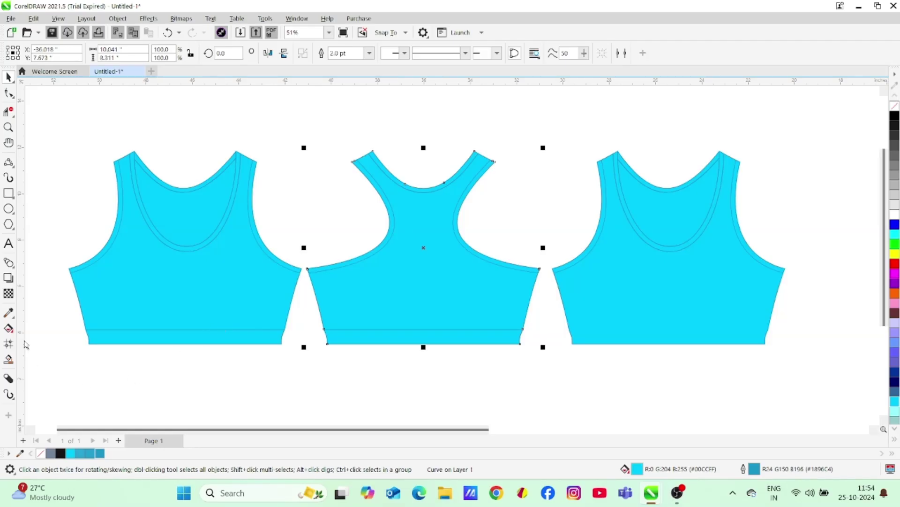
click(8, 93)
drag(310, 370, 561, 300)
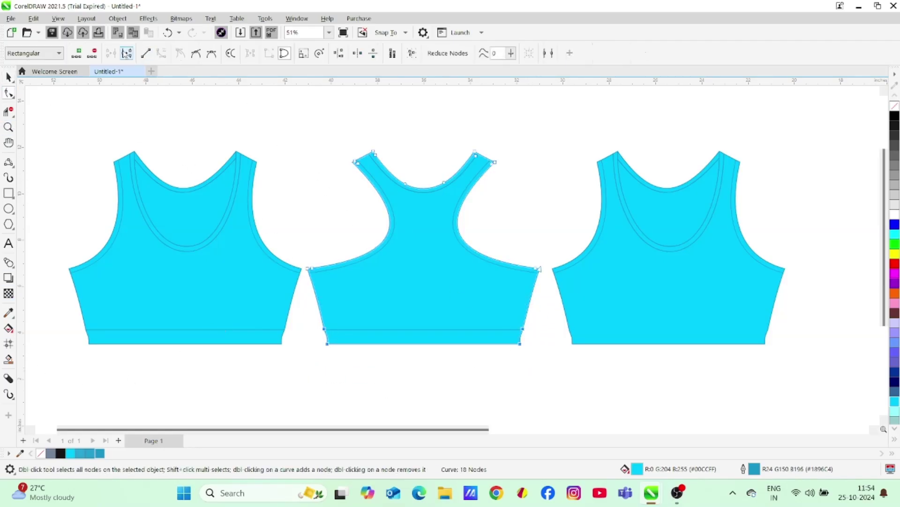
click(91, 53)
key(Delete)
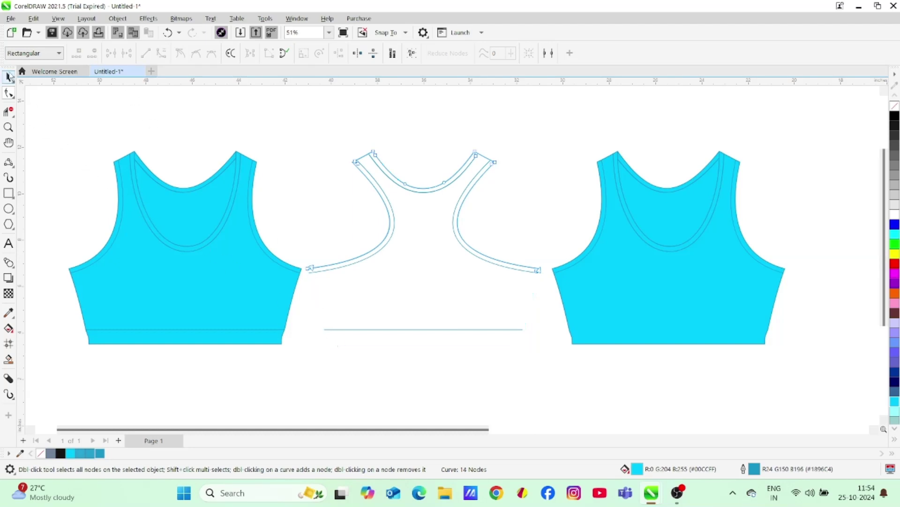
- Move the grouped front view copy exactly over the back view so their shoulders line up
click(9, 77)
drag(526, 117, 810, 384)
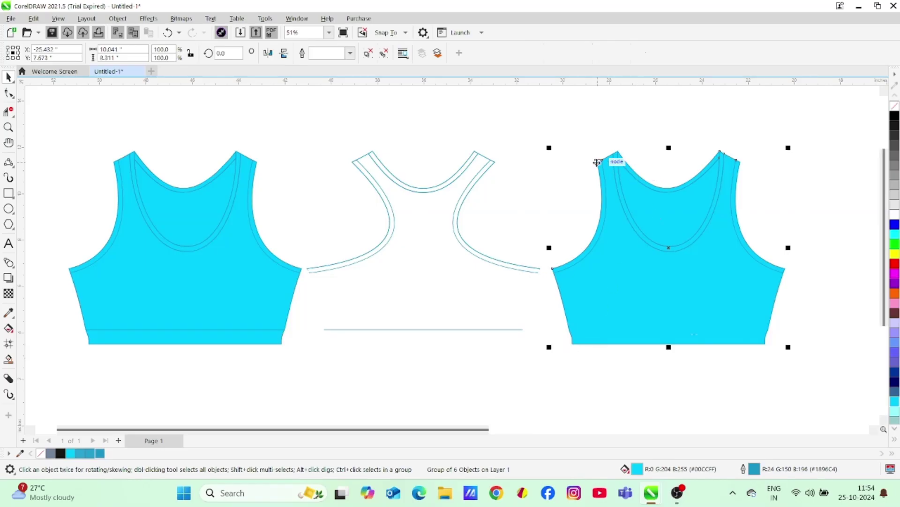
drag(598, 162, 373, 152)
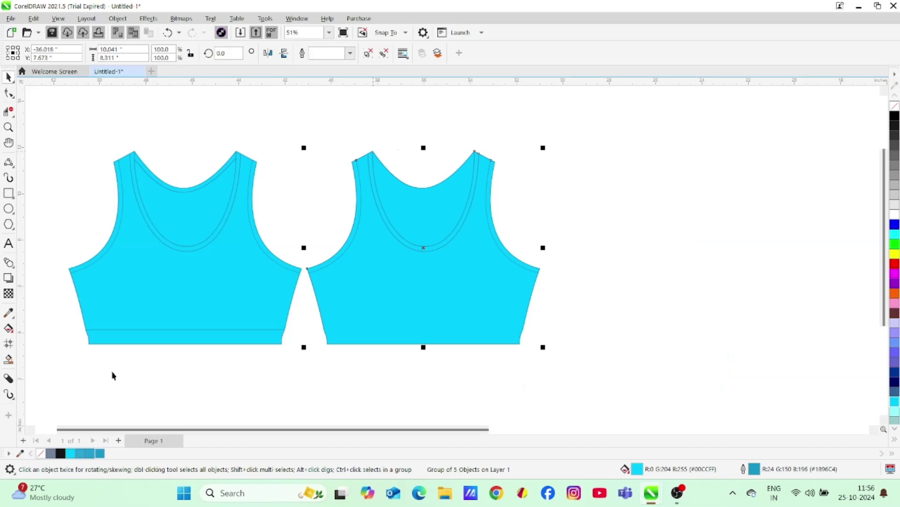
- Remove the fill from the overlaid front view copy and send it to the back
click(40, 453)
click(117, 18)
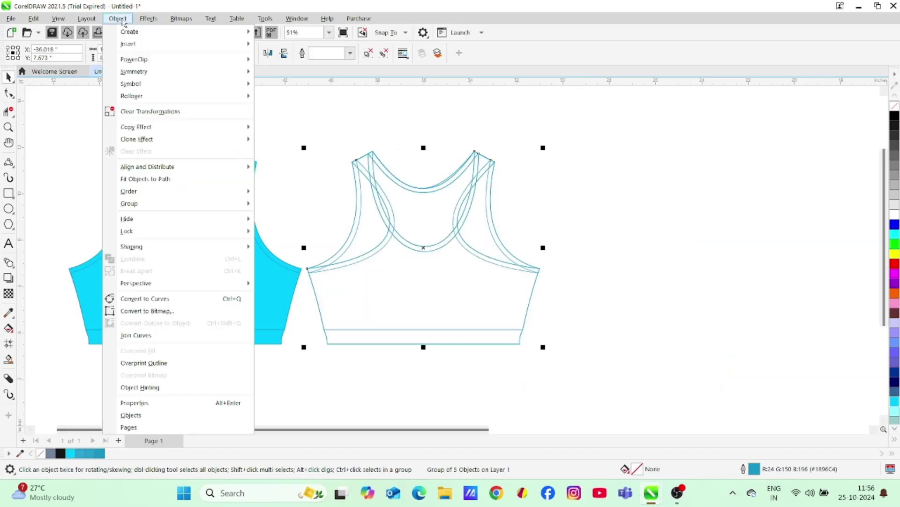
mouse_move(161, 190)
click(292, 205)
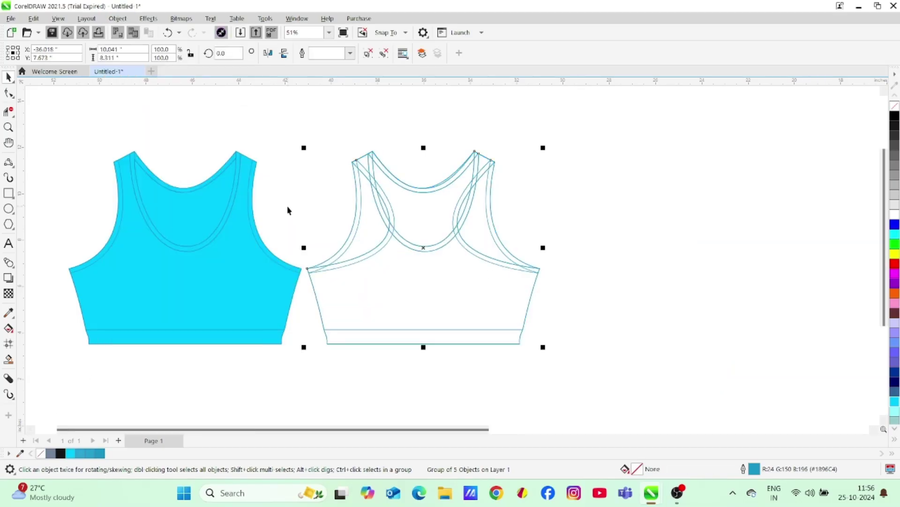
click(553, 207)
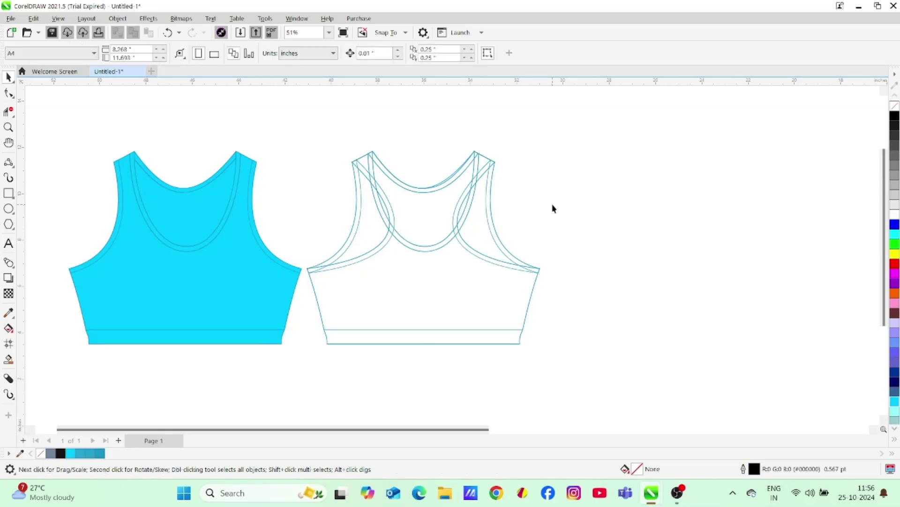
- Delete the overlapping front neckline and strap segments that cross the racerback body of the back view
click(595, 197)
click(440, 191)
click(541, 210)
click(8, 112)
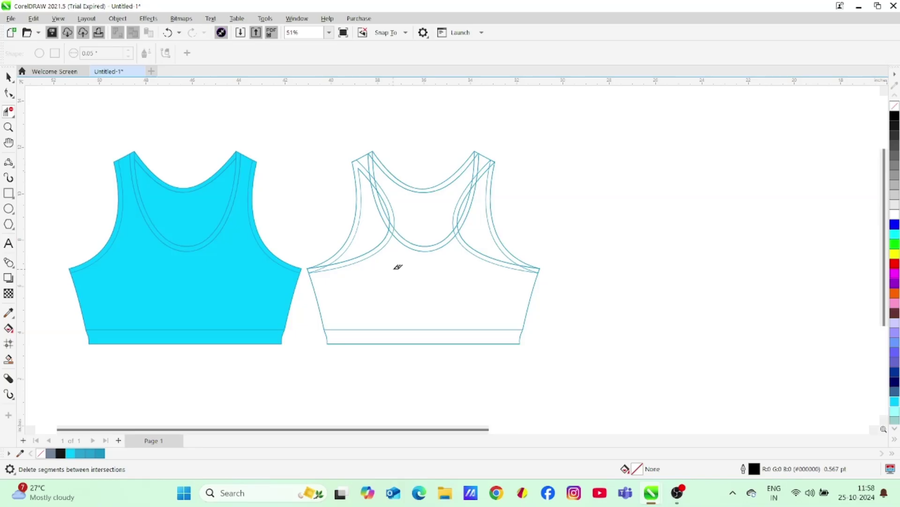
click(362, 162)
click(376, 165)
click(432, 241)
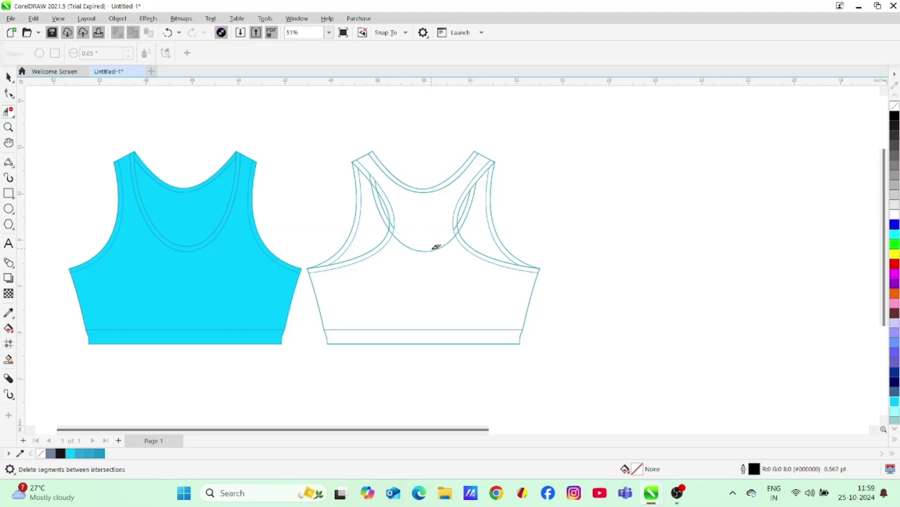
click(433, 243)
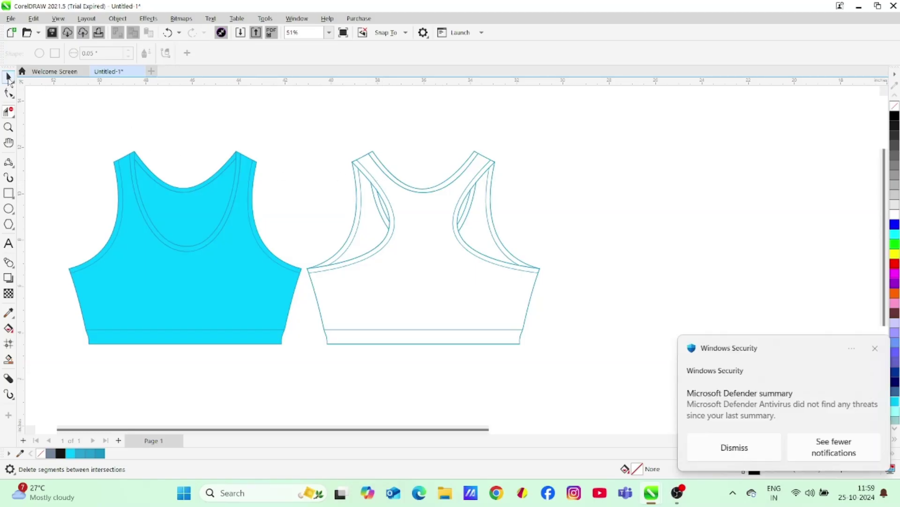
click(9, 77)
click(878, 349)
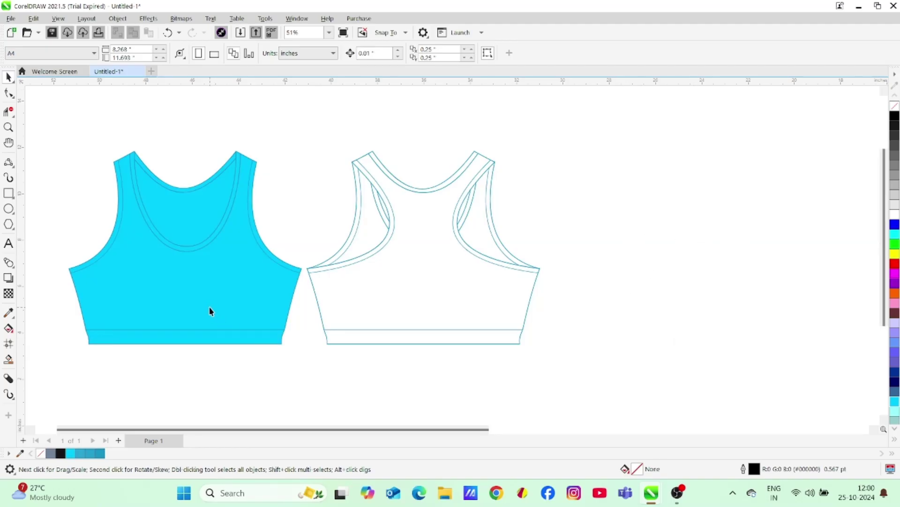
- Reshape the back view's neckline curve by adjusting the curve handles of its two shoulder nodes
click(8, 126)
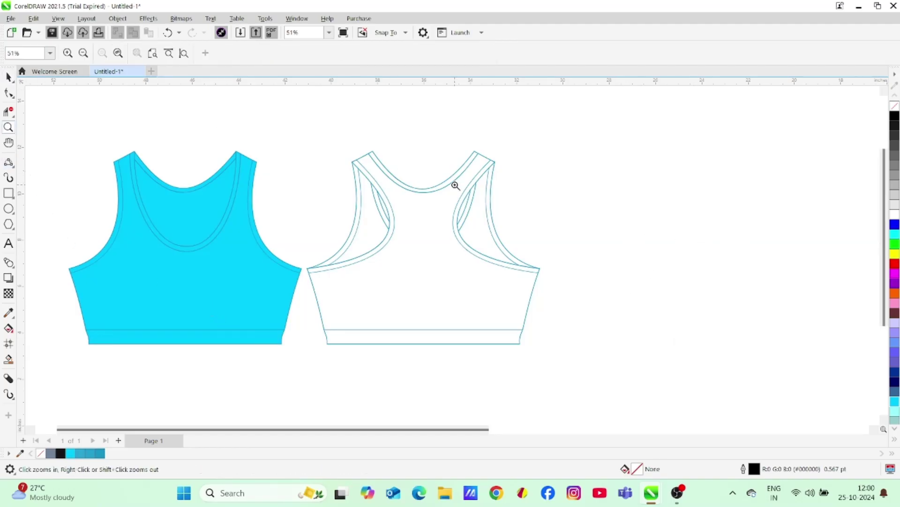
click(451, 211)
click(84, 52)
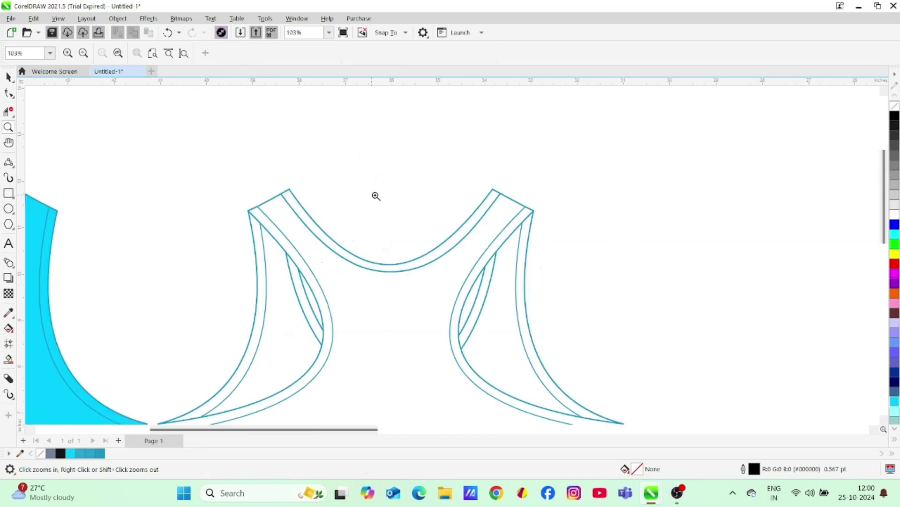
key(F10)
click(402, 266)
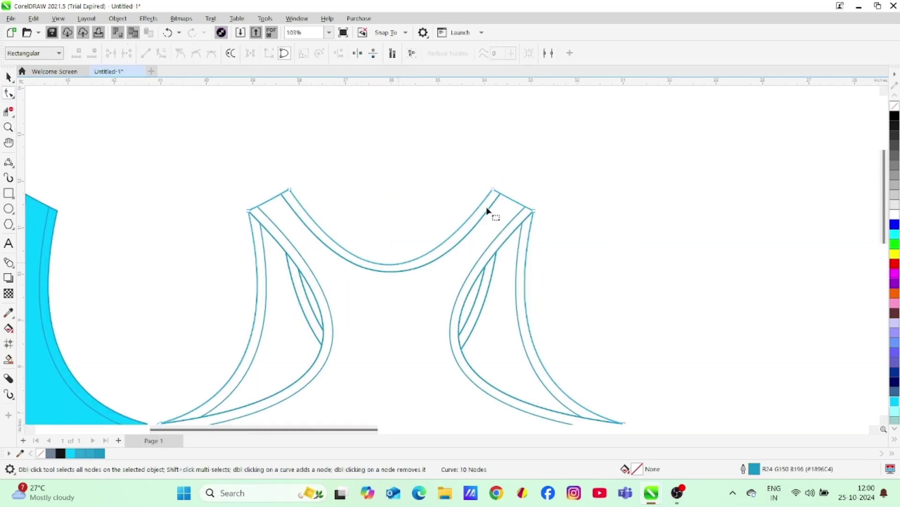
click(492, 190)
drag(418, 290, 428, 292)
click(426, 287)
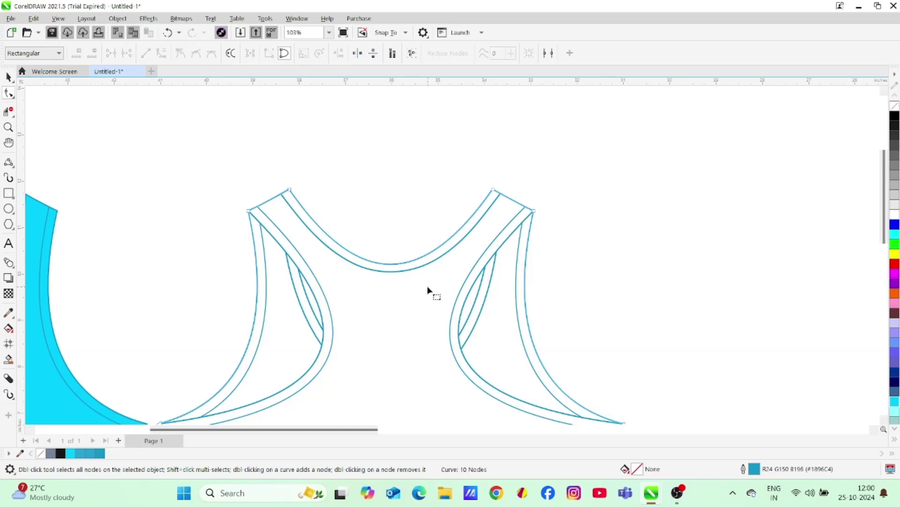
click(493, 190)
drag(424, 291, 427, 294)
drag(358, 292, 353, 288)
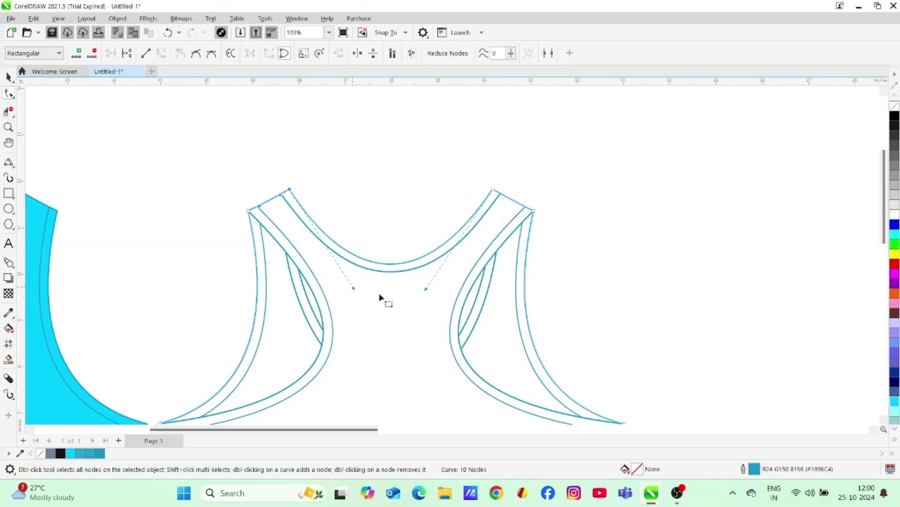
drag(425, 289, 427, 289)
click(9, 77)
click(649, 168)
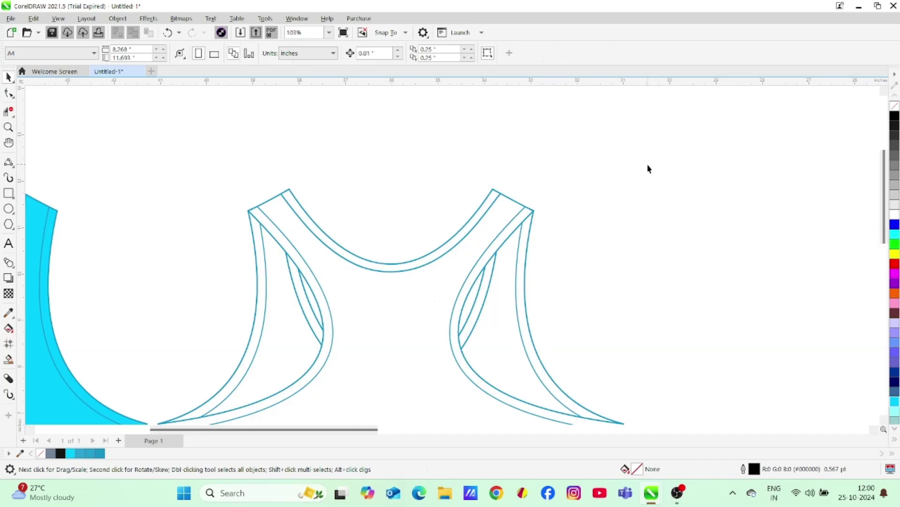
- Try to fill the entire back view outline with Sky Blue, and undo the fill
click(8, 127)
click(84, 53)
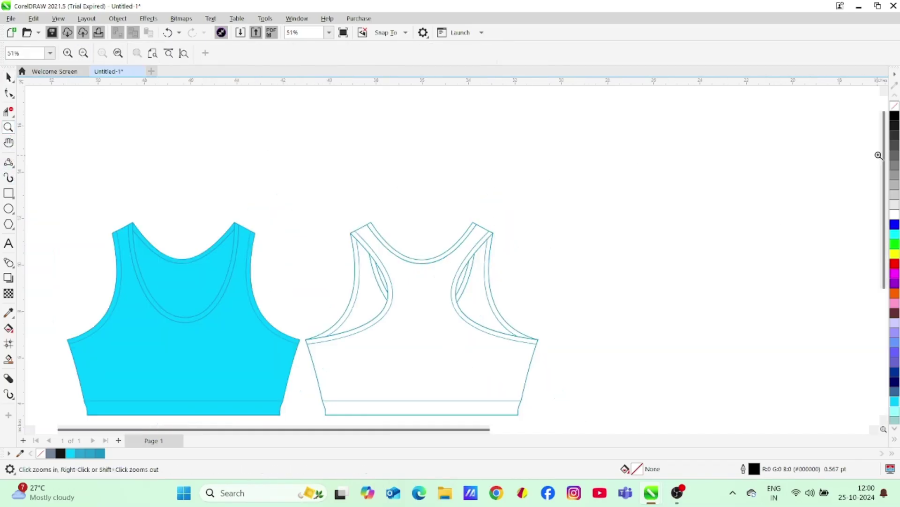
drag(884, 153, 884, 193)
key(space)
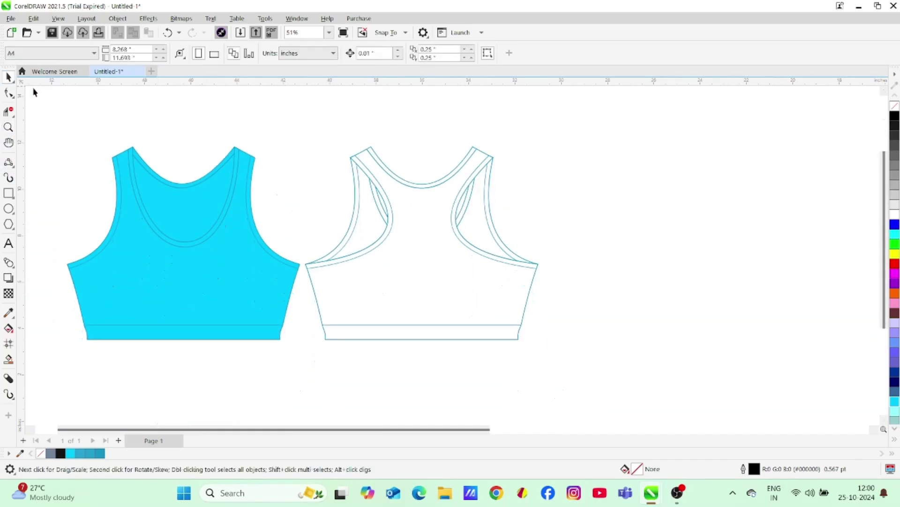
click(486, 341)
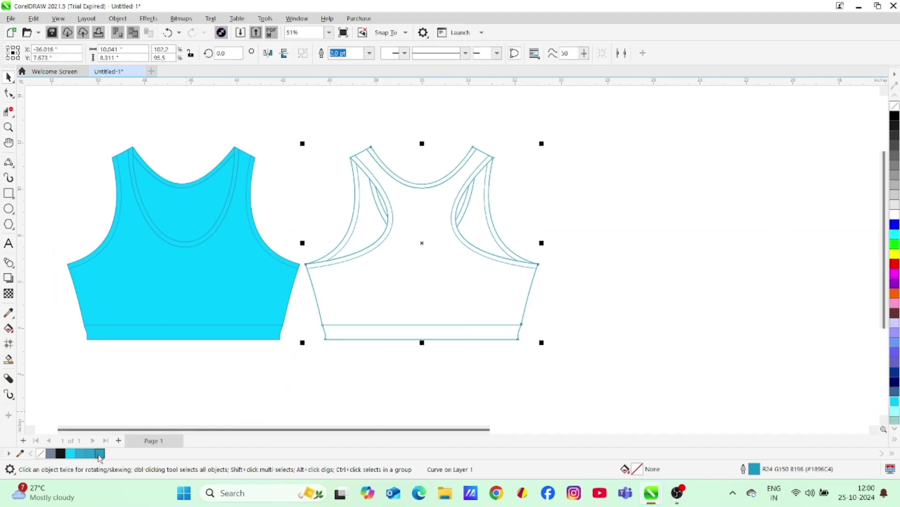
click(100, 452)
click(70, 453)
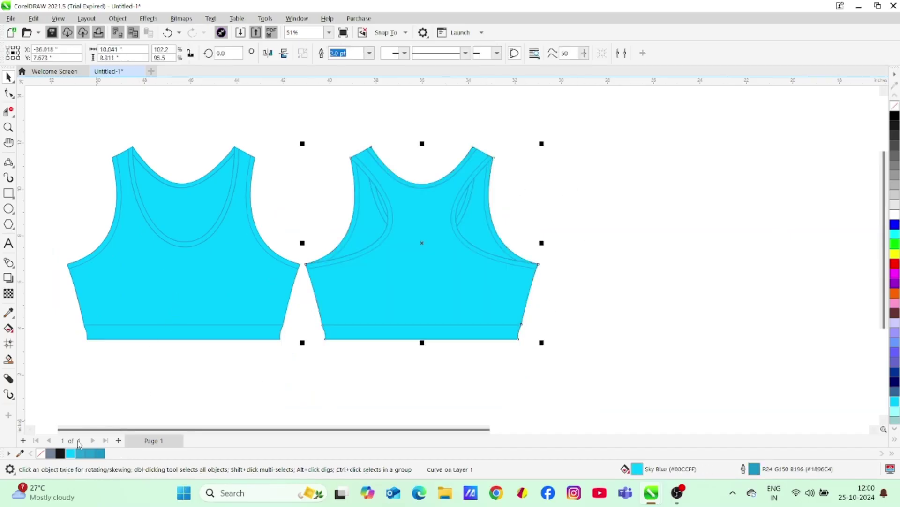
click(556, 184)
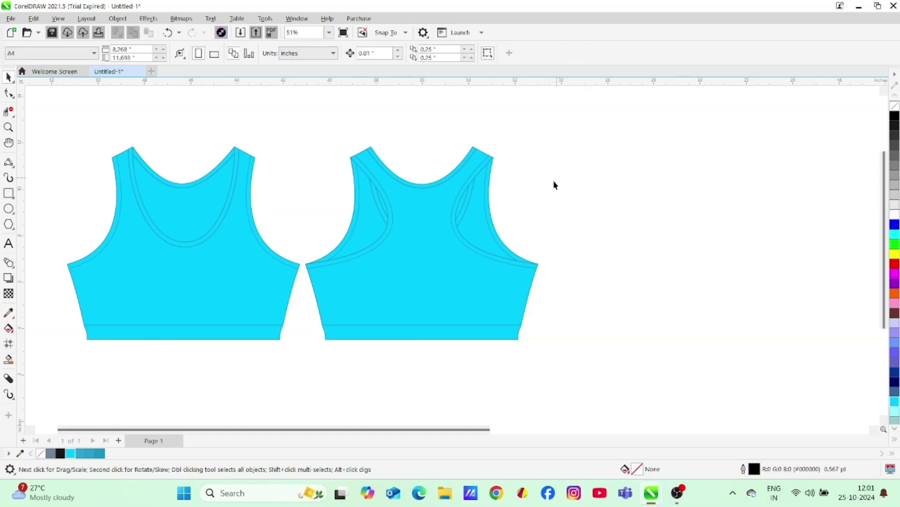
key(ctrl+z)
click(590, 185)
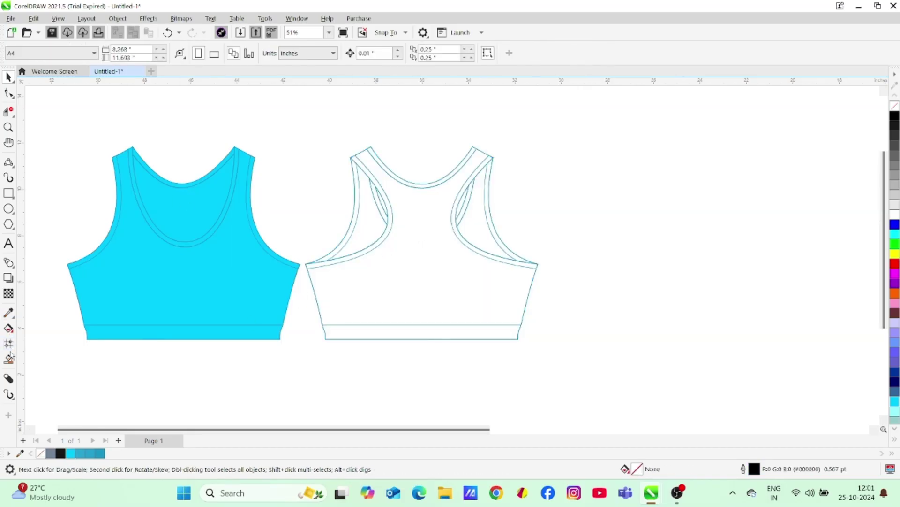
- Create filled shapes in the two narrow see-through gaps beside the racerback with Smart Fill
click(9, 359)
click(380, 200)
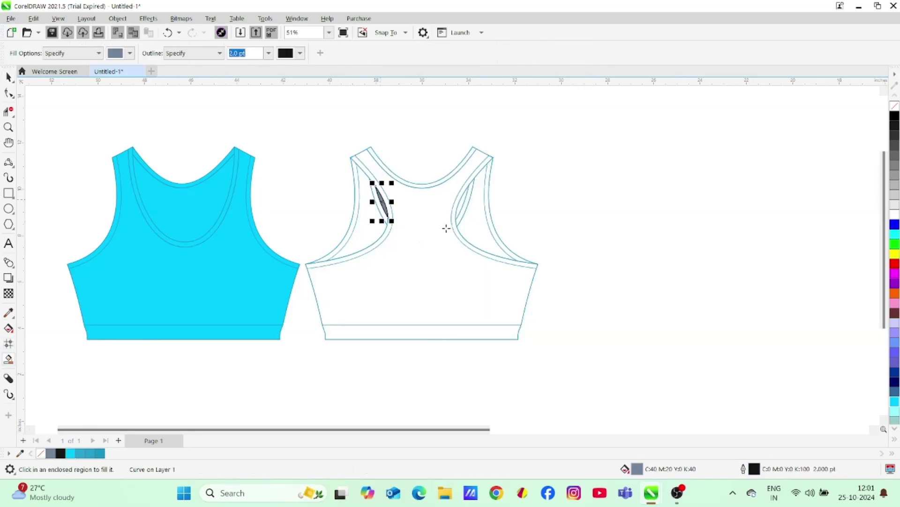
click(459, 208)
- Give both narrow armhole gap shapes a white fill and no outline
click(8, 77)
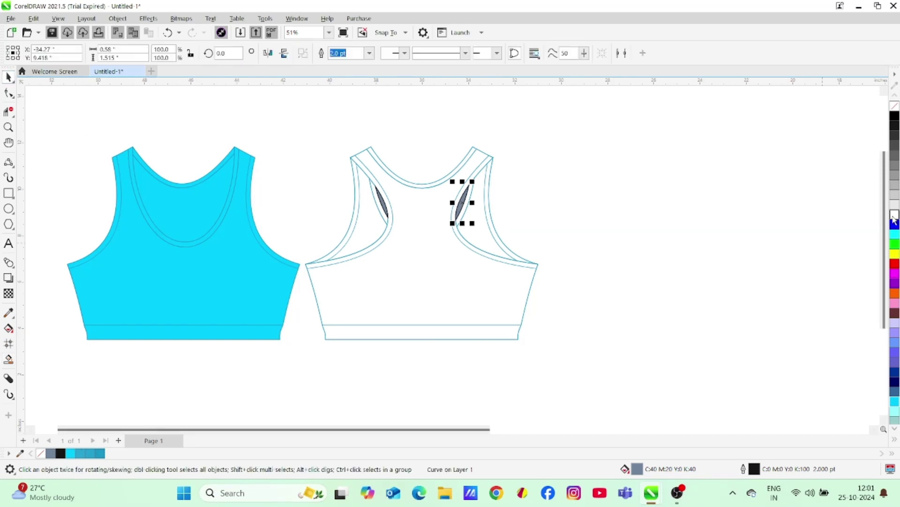
click(895, 214)
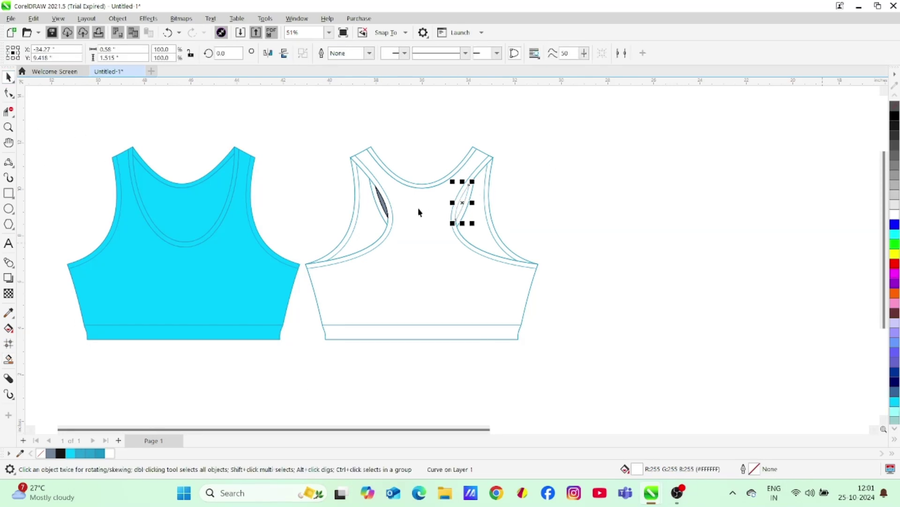
click(385, 203)
click(894, 106)
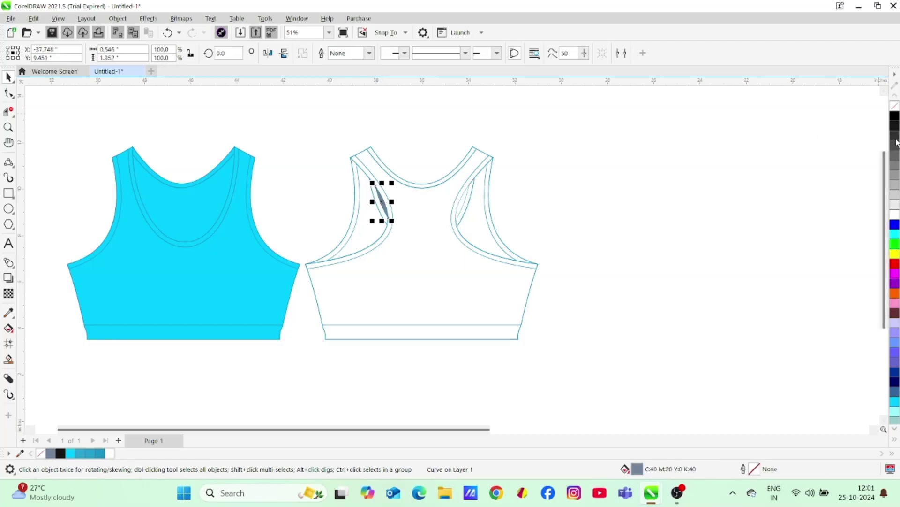
click(894, 215)
click(657, 283)
- Fill the back view outline with Sky Blue to match the front view
click(526, 298)
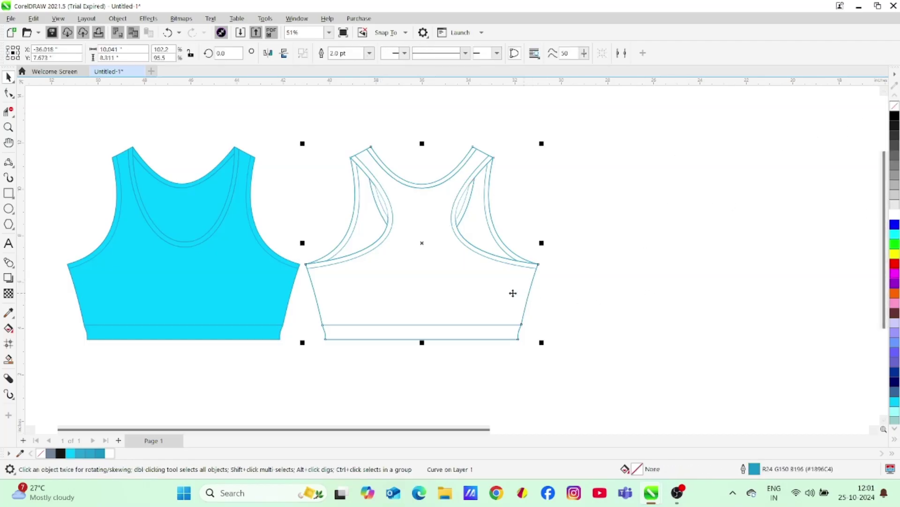
click(70, 453)
click(616, 203)
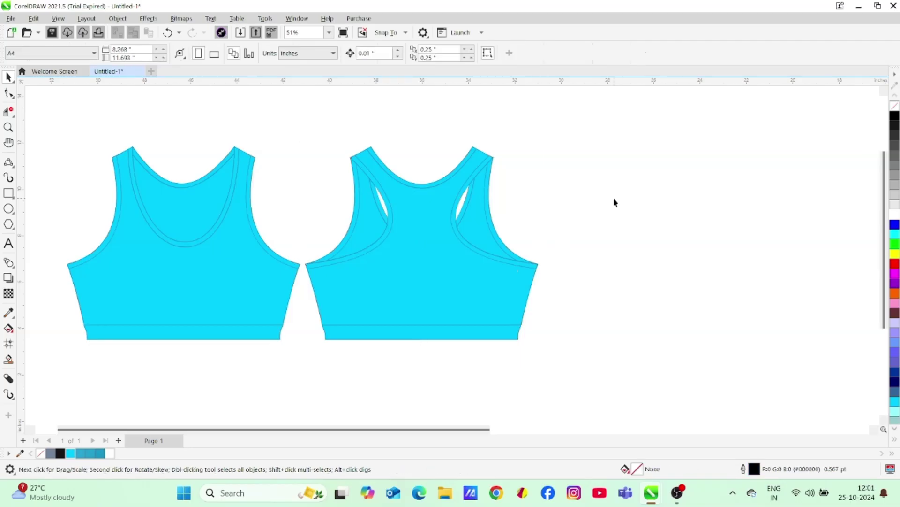
- Add a drop shadow to the racerback body, running from the neckline almost straight down to the hem
click(492, 235)
click(8, 277)
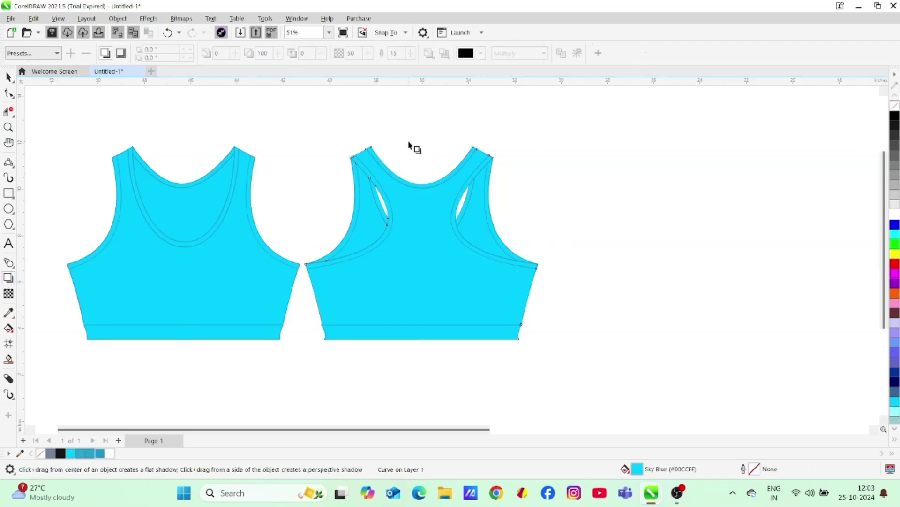
drag(422, 148, 425, 332)
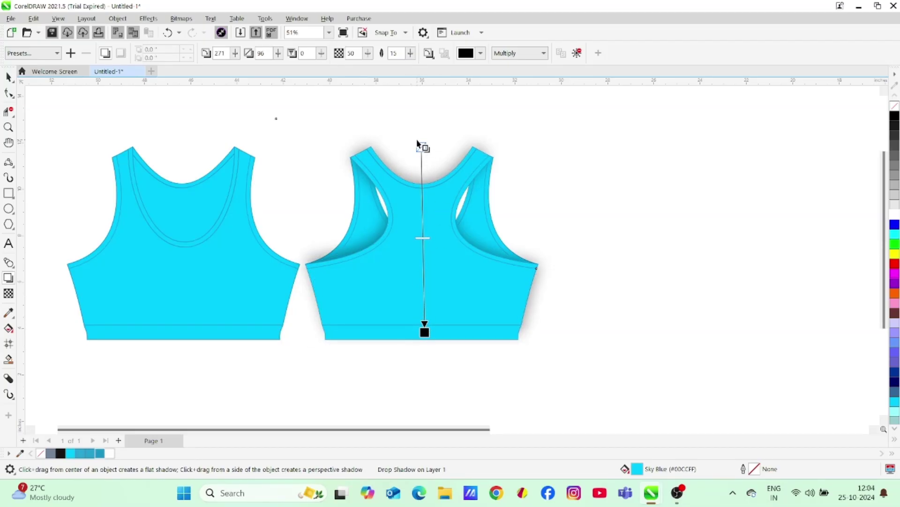
mouse_move(425, 330)
mouse_down()
mouse_move(424, 302)
mouse_move(429, 335)
mouse_up()
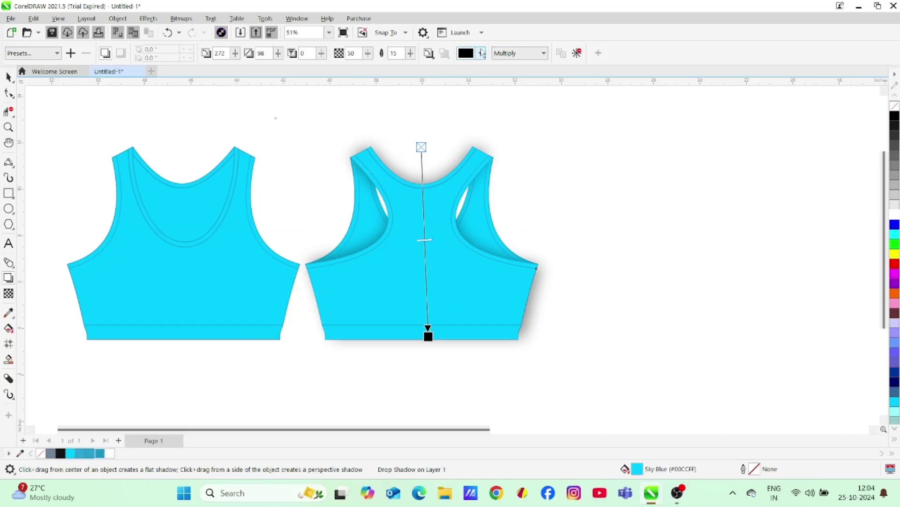
- Change the racerback's drop shadow colour to dark grey from the RGB palette
click(481, 53)
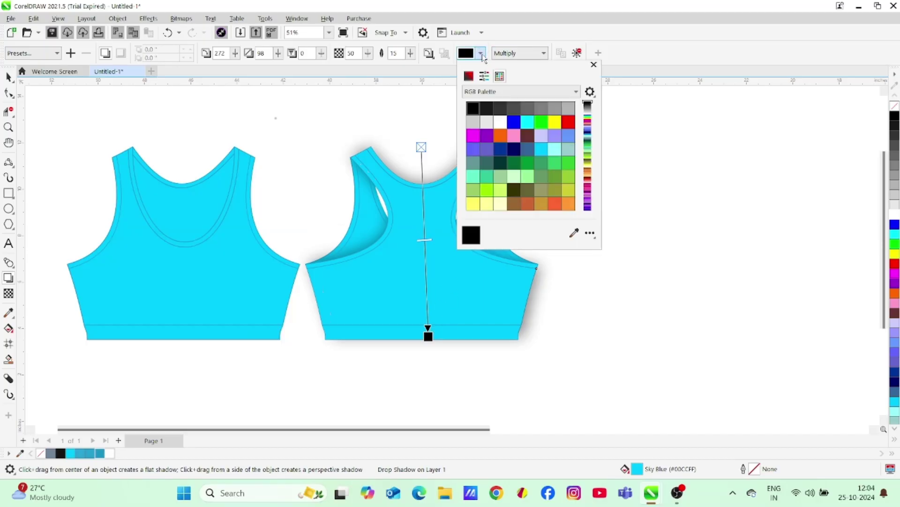
click(500, 108)
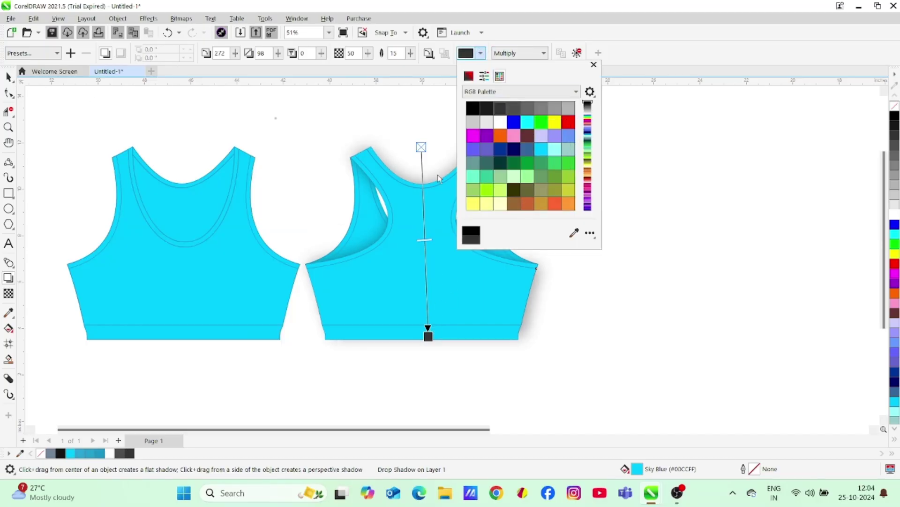
click(594, 65)
click(9, 77)
click(641, 193)
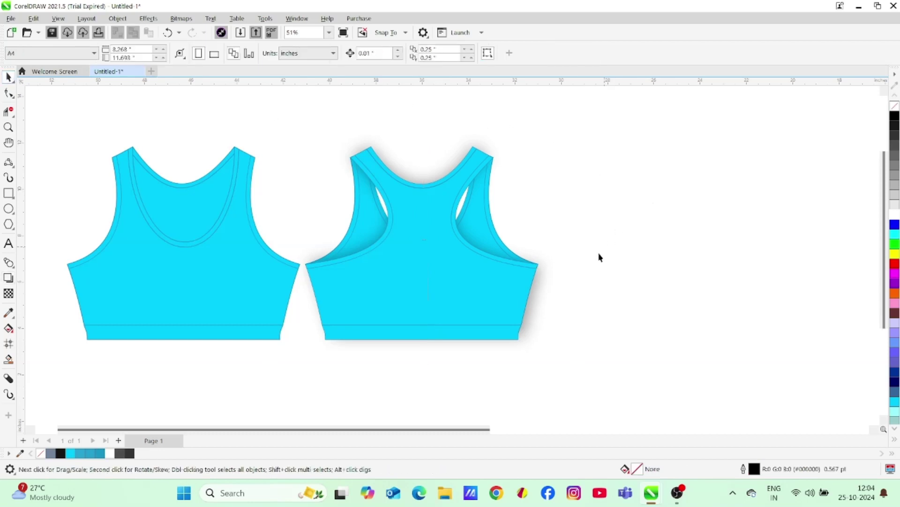
- Break the drop shadow apart from the racerback body and shrink it from all four sides to about 11.86 by 9.62 inches
click(535, 291)
right_click(537, 290)
click(628, 235)
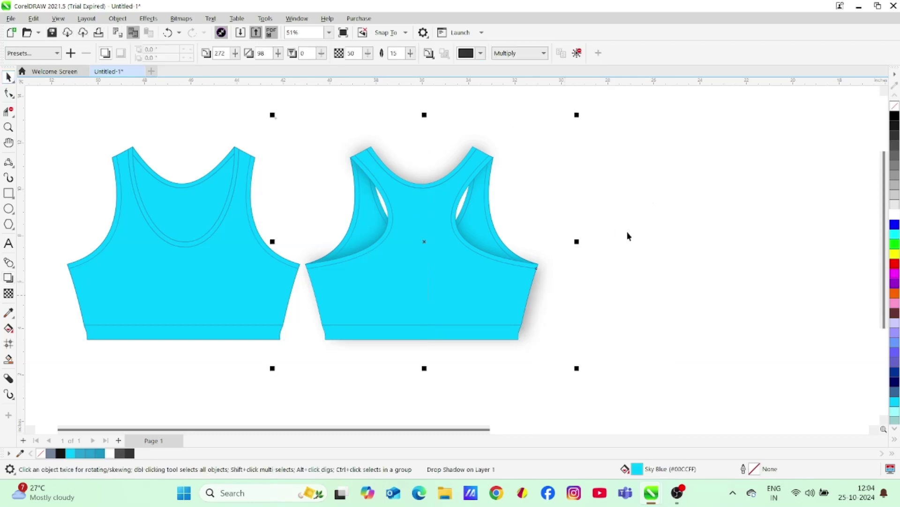
click(539, 288)
drag(580, 244, 565, 245)
mouse_move(272, 241)
mouse_down()
mouse_move(291, 241)
mouse_move(283, 241)
mouse_up()
drag(424, 115, 426, 132)
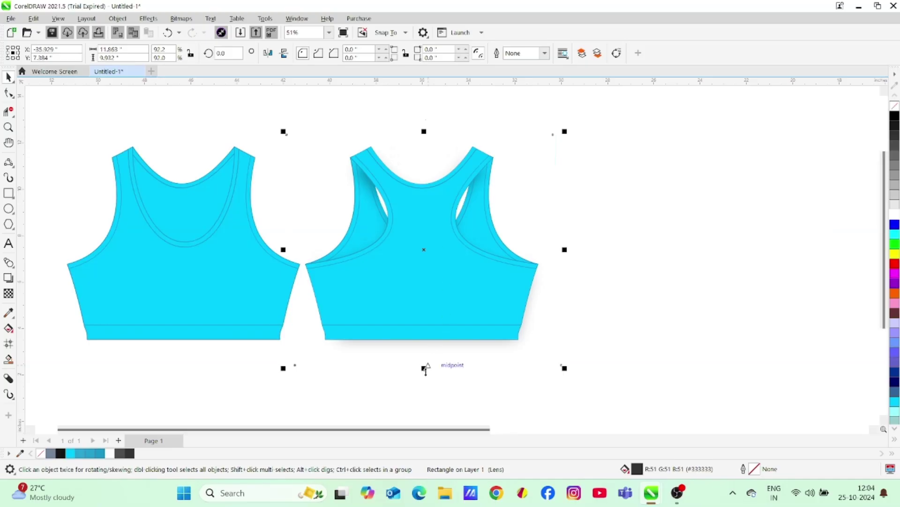
drag(425, 369, 424, 362)
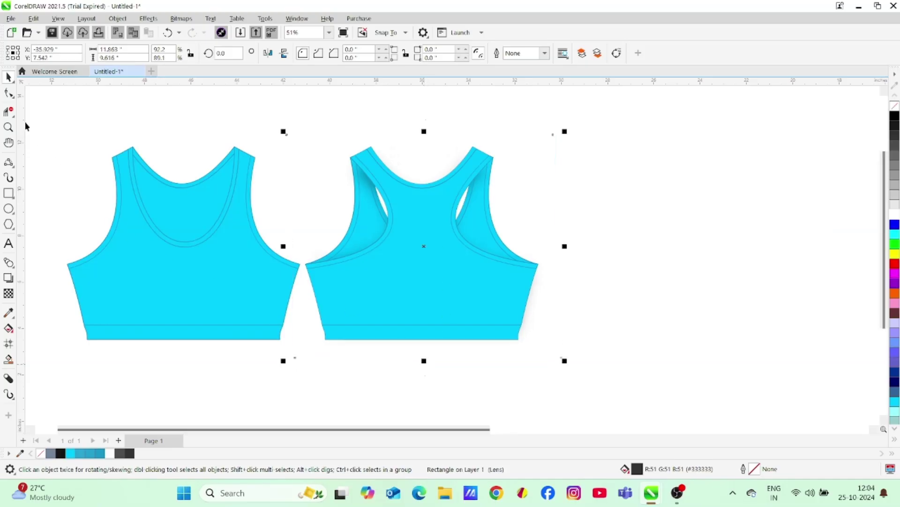
click(683, 235)
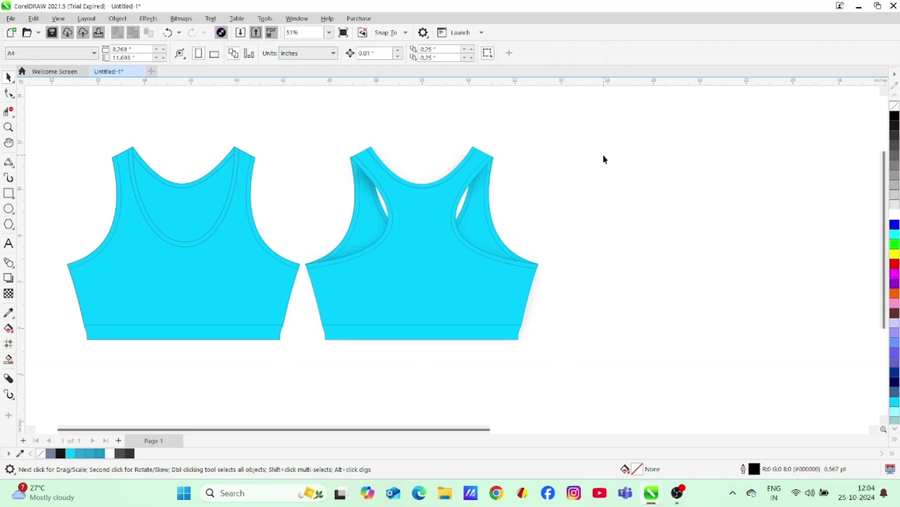
- Shrink the separated shadow further to about 11.5 by 9.5 inches and colour it black
click(532, 308)
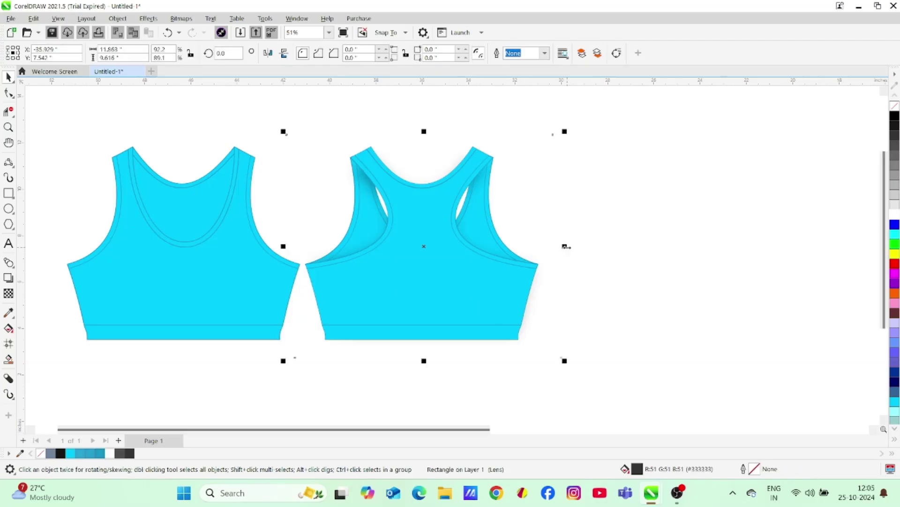
drag(565, 246, 559, 246)
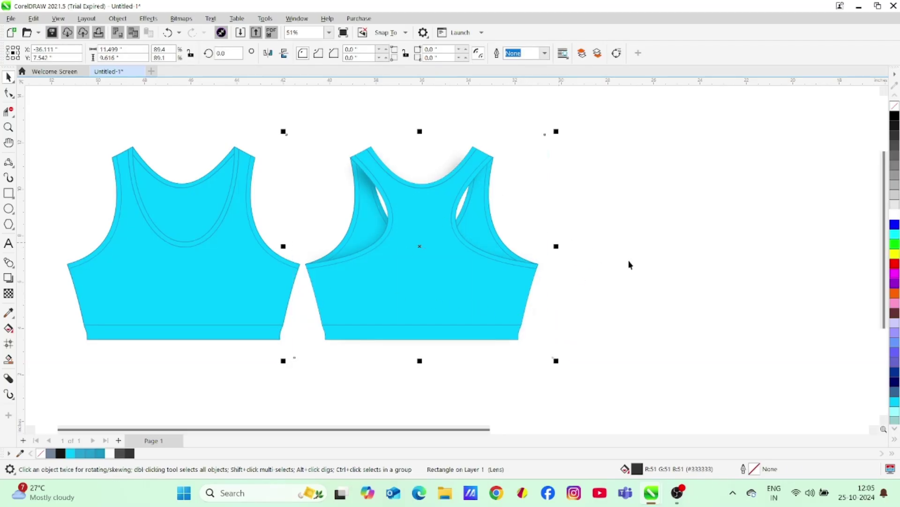
click(895, 116)
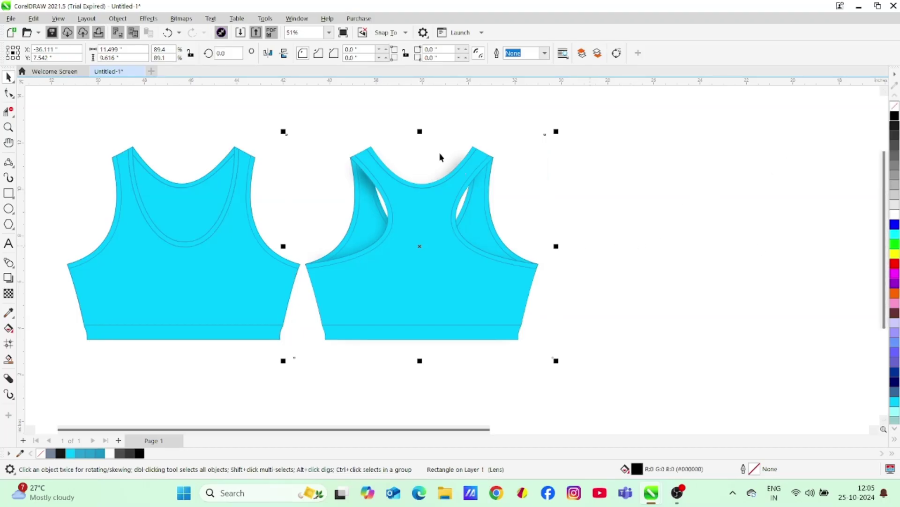
drag(420, 132, 420, 134)
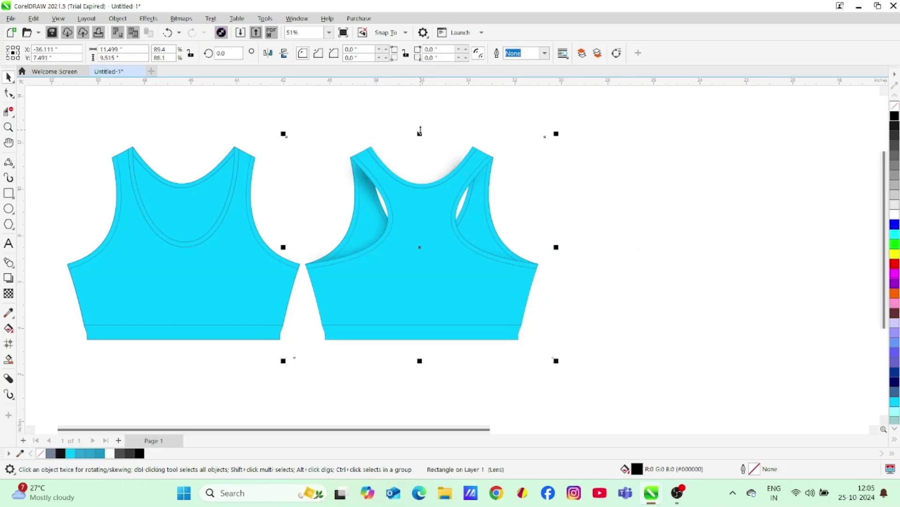
click(620, 246)
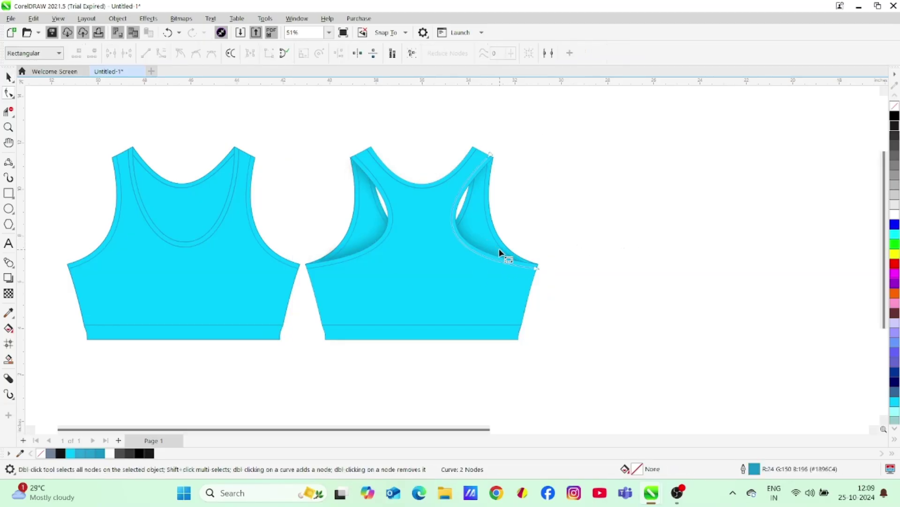
- Pull the shadow shape's two hem corners slightly inward and narrow the shadow behind the racerback from the side
click(345, 229)
click(336, 249)
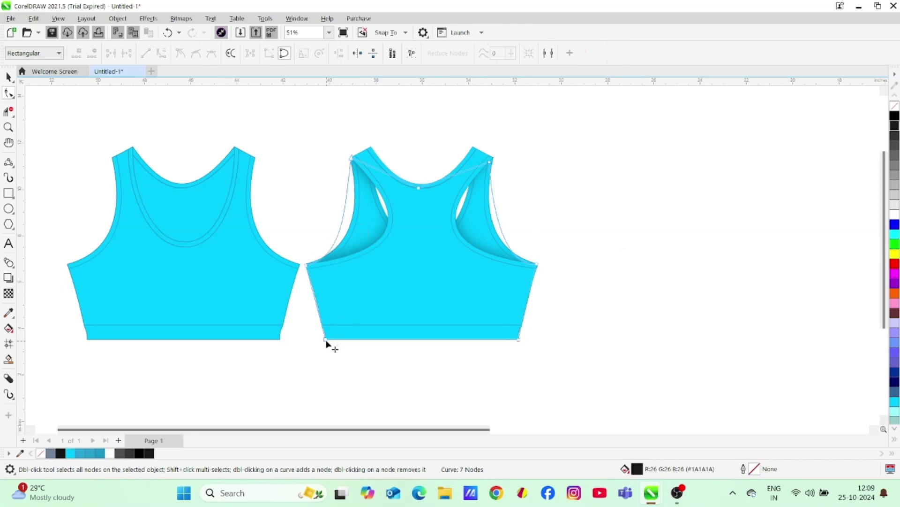
drag(326, 340, 330, 339)
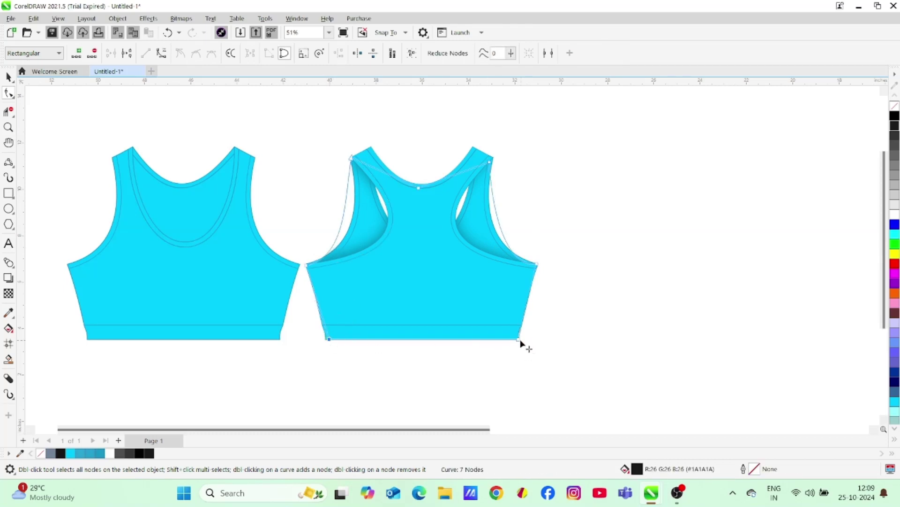
drag(520, 344, 516, 344)
key(space)
drag(539, 269, 502, 263)
key(space)
key(Escape)
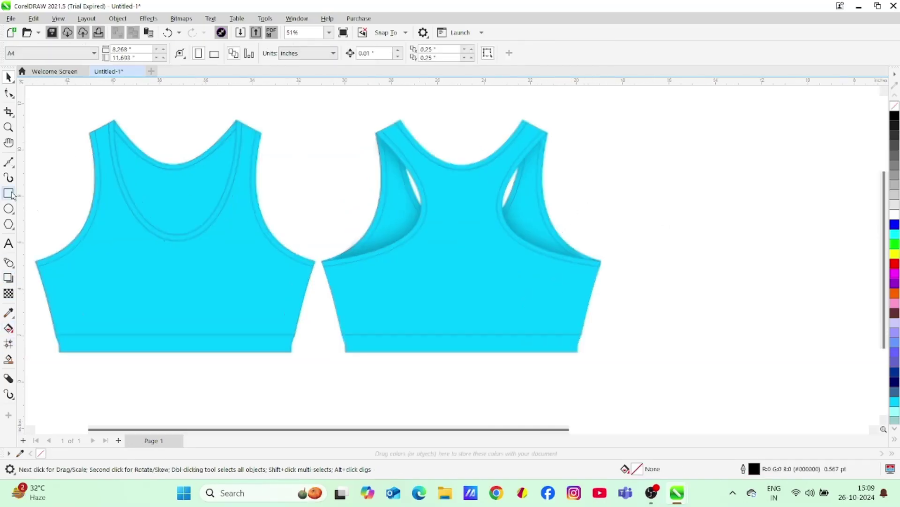
- Draw a square about 0.95 inches wide on the racerback's lower centre and rotate it into a diamond
click(8, 193)
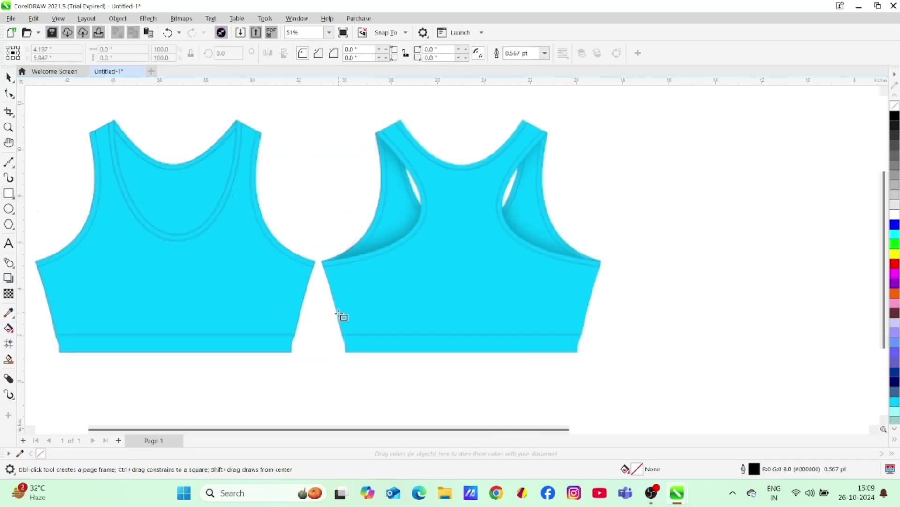
drag(443, 261, 436, 289)
key(space)
click(450, 273)
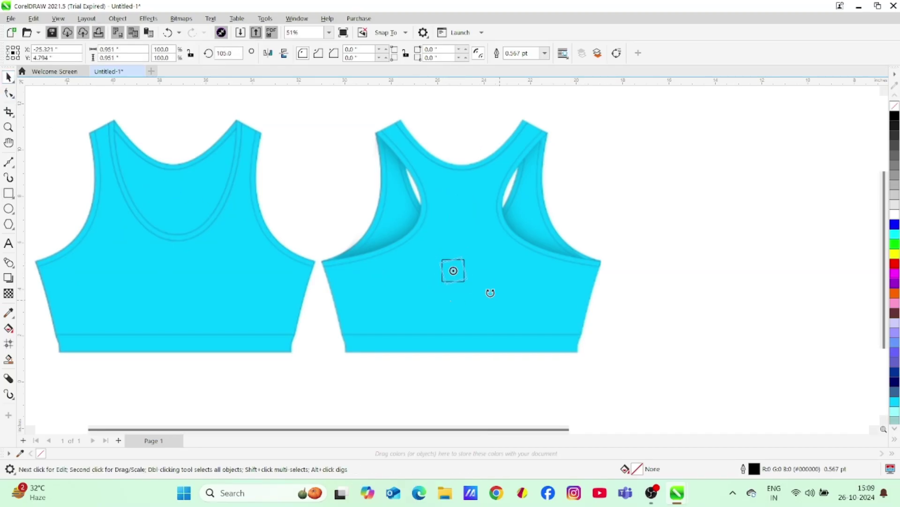
drag(477, 267, 475, 268)
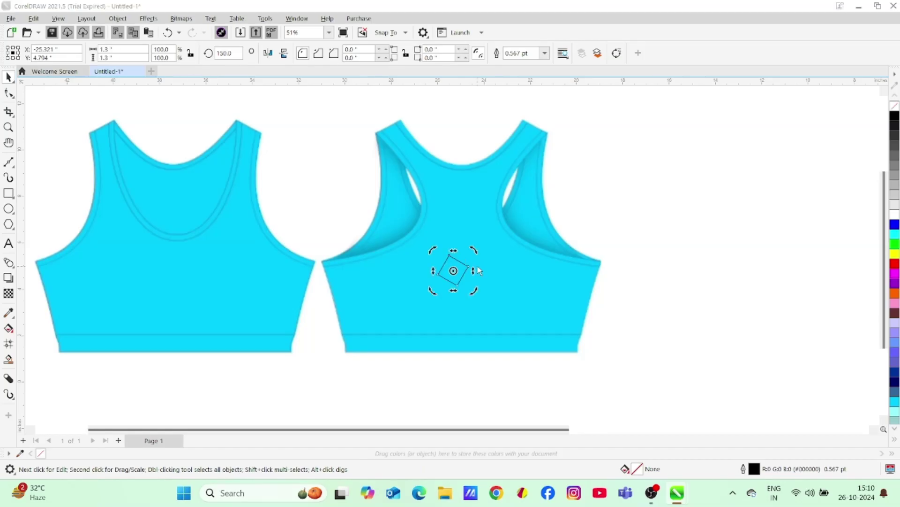
click(642, 276)
click(454, 284)
click(453, 270)
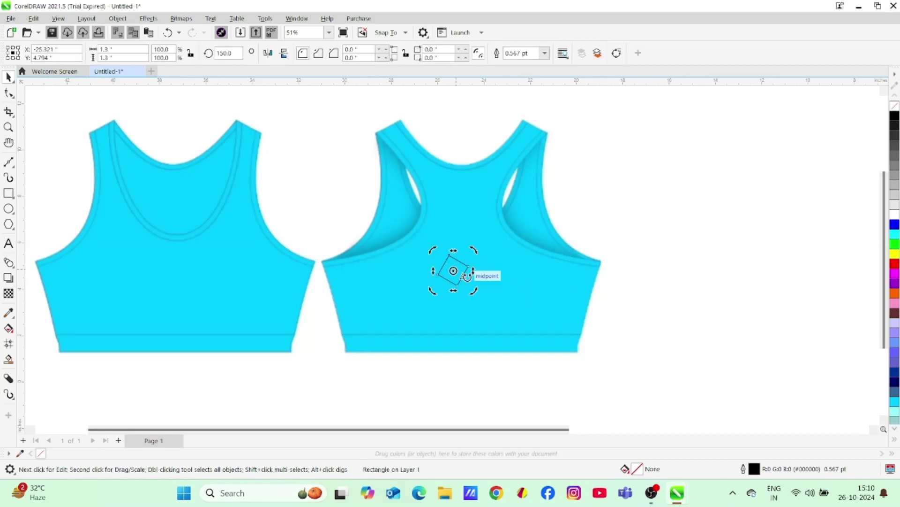
mouse_move(474, 293)
mouse_down()
mouse_move(431, 294)
mouse_move(453, 280)
mouse_up()
- Place a copy of the diamond slightly below the original and Smart Fill the upper chevron-shaped region between the two
click(629, 273)
click(463, 278)
click(707, 243)
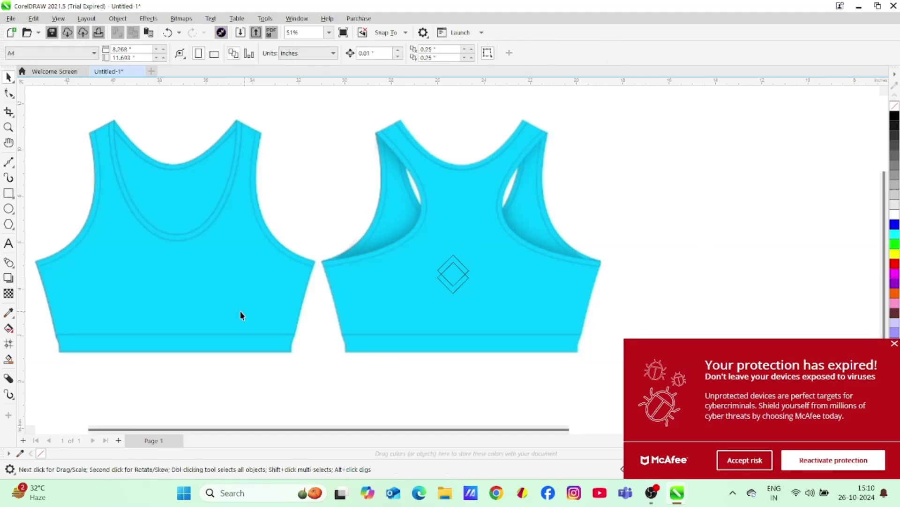
click(8, 359)
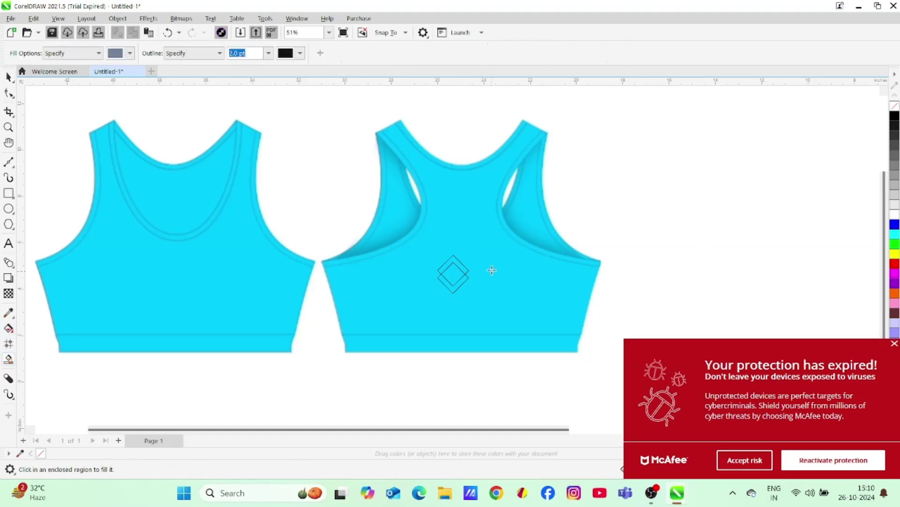
click(461, 265)
- Move the filled chevron above the two construction diamonds and delete both diamonds
click(8, 77)
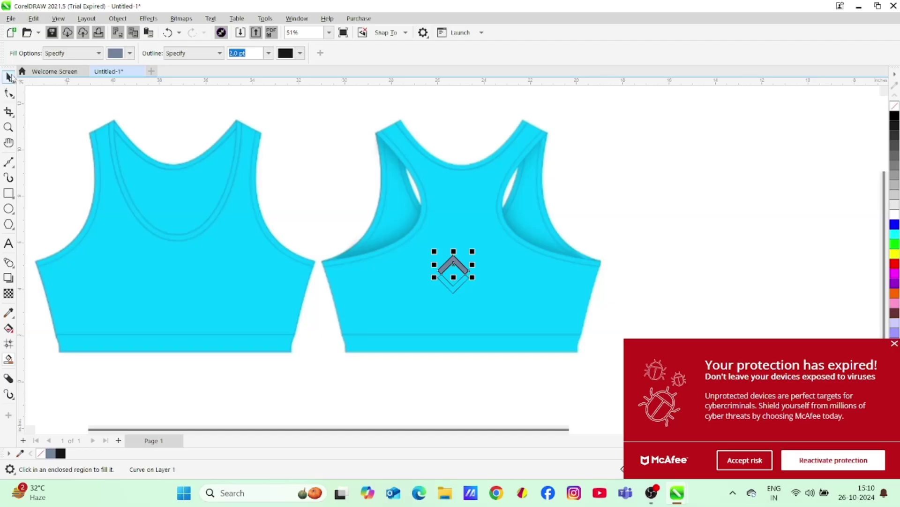
drag(452, 261, 457, 234)
click(466, 272)
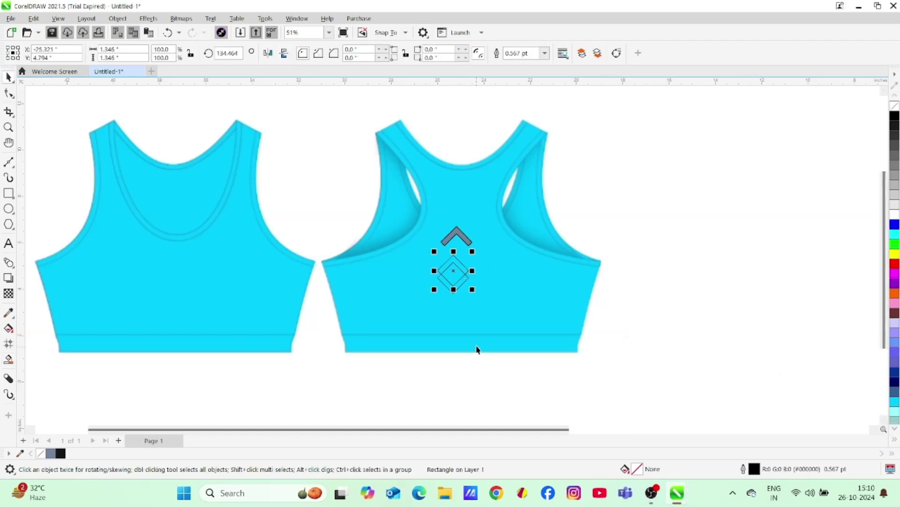
click(477, 349)
click(460, 287)
key(Delete)
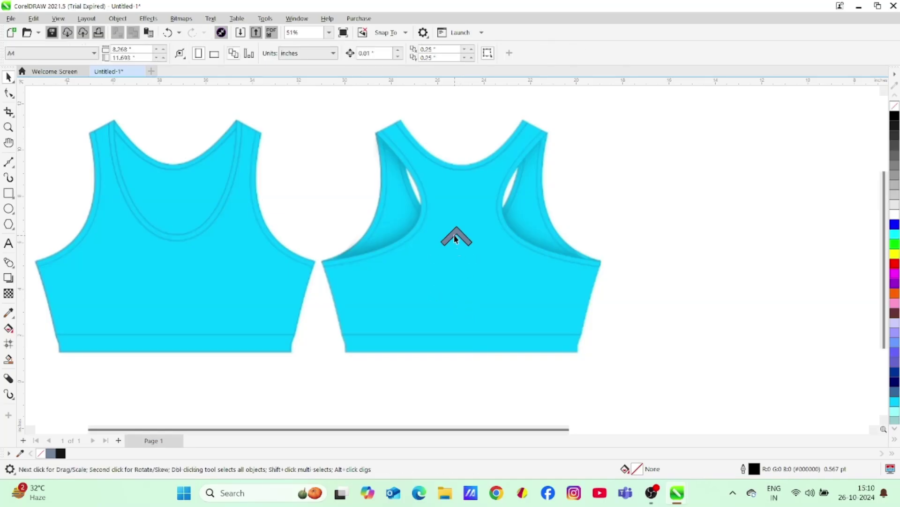
- Shrink the chevron to about 1.02 by 0.63 inches and restyle it with a #336699 fill and no outline
drag(457, 237, 463, 272)
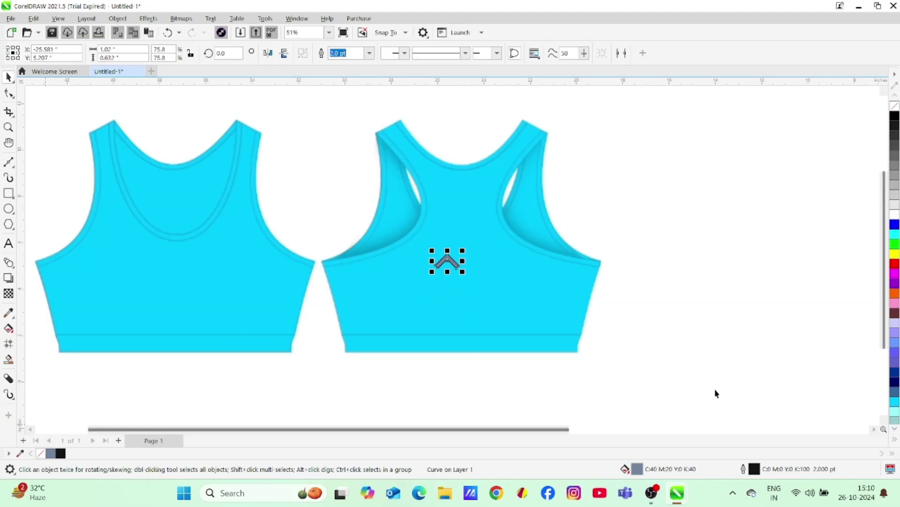
click(895, 392)
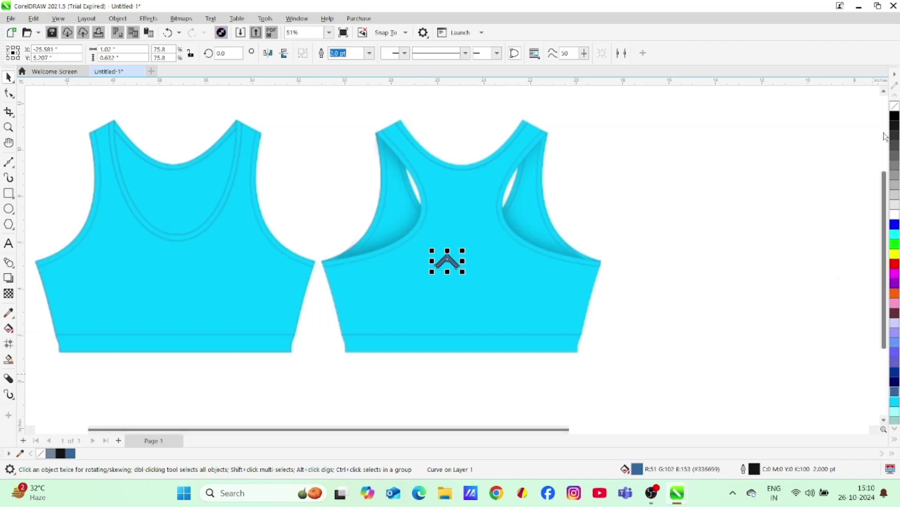
right_click(894, 106)
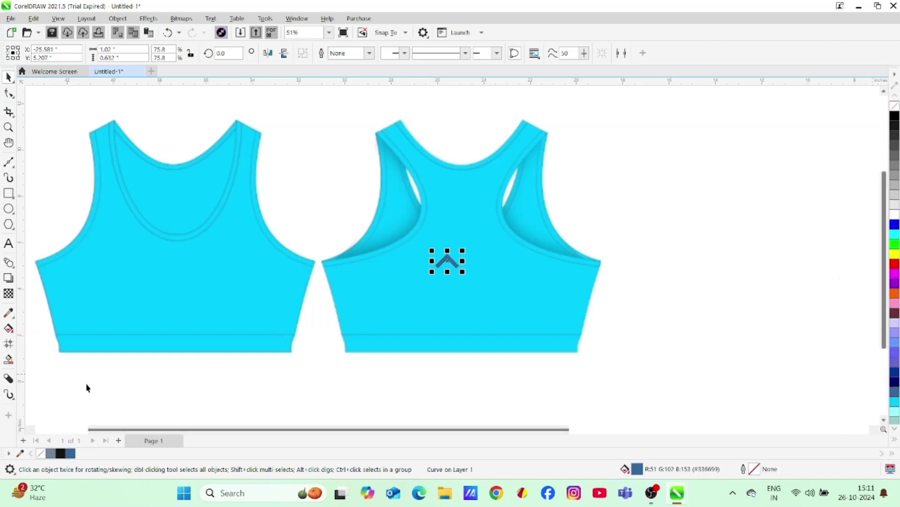
click(682, 249)
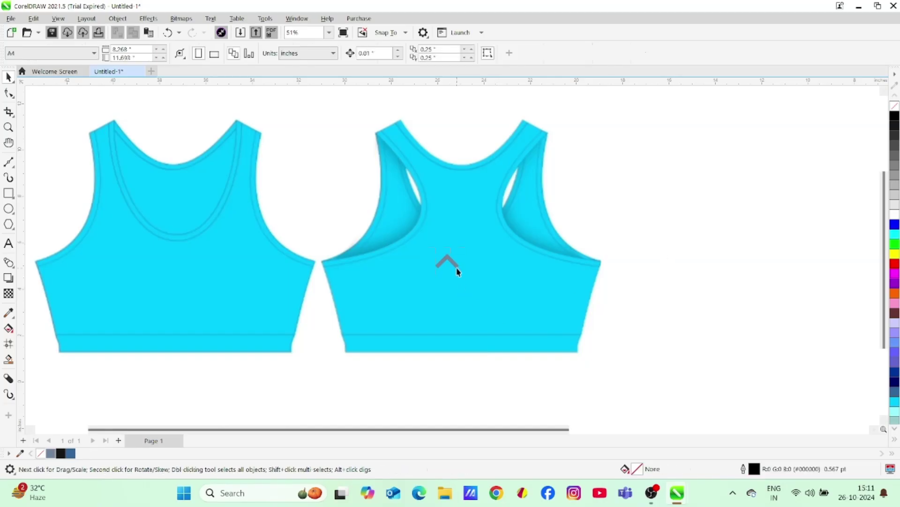
- Move the chevron to the racerback's centre and duplicate it straight down at even spacing into a column of five
click(453, 261)
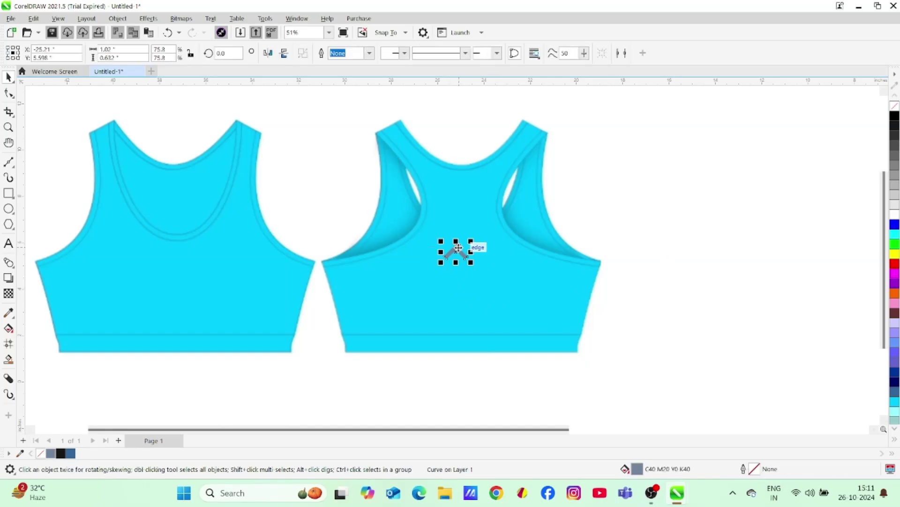
drag(456, 249, 455, 259)
key(ctrl+d)
key(ctrl+d)
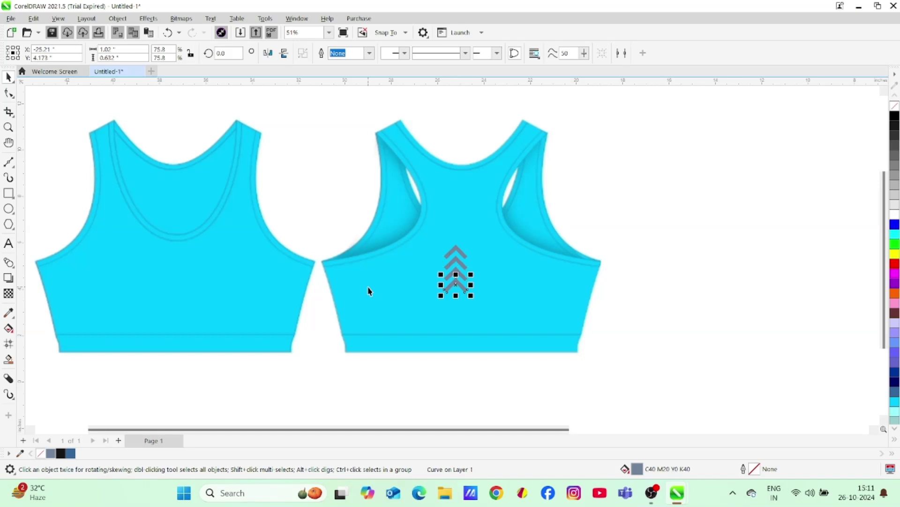
key(ctrl+d)
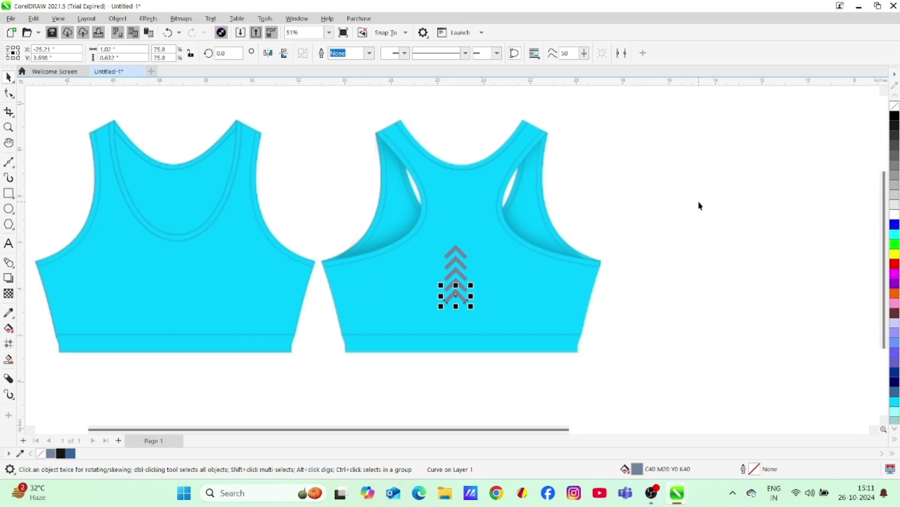
- Narrow the five-chevron column to about 0.78 inches and mirror a copy below it so the two halves meet as a diamond
drag(699, 205, 419, 338)
drag(478, 309, 468, 292)
drag(453, 240, 464, 311)
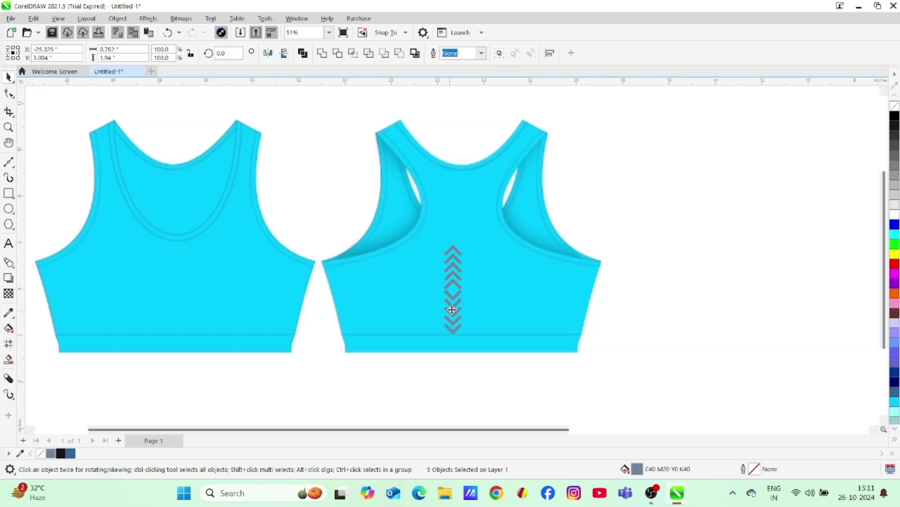
- Shrink the ten-chevron motif to about 0.56 by 2.76 inches and move it up between the racerback's armholes
click(590, 315)
click(673, 225)
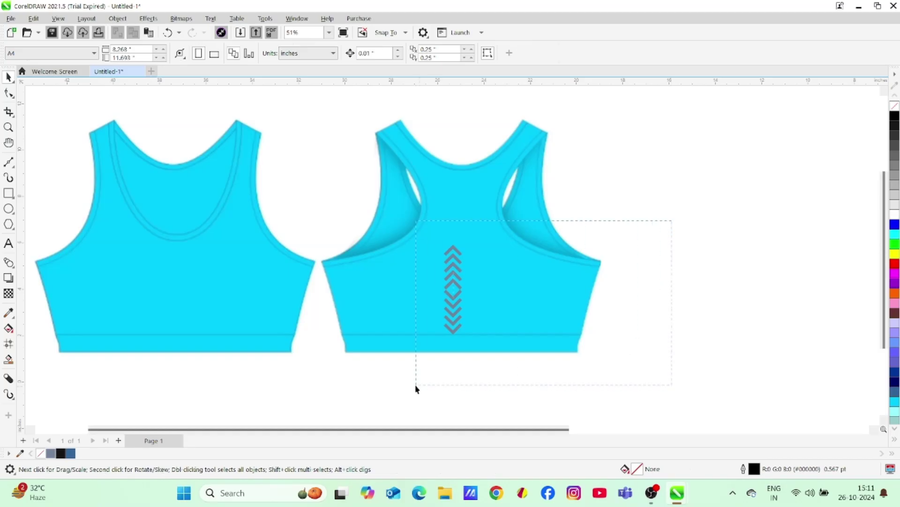
drag(416, 389, 417, 388)
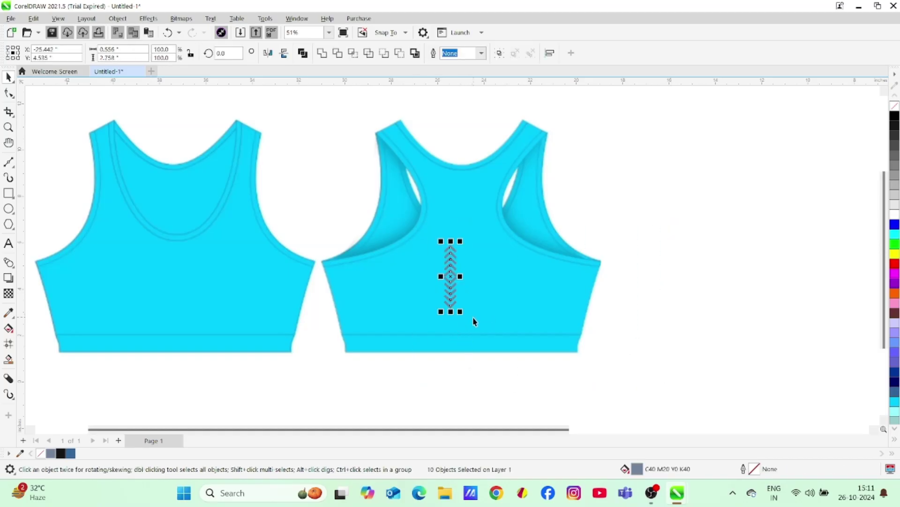
drag(451, 263, 463, 233)
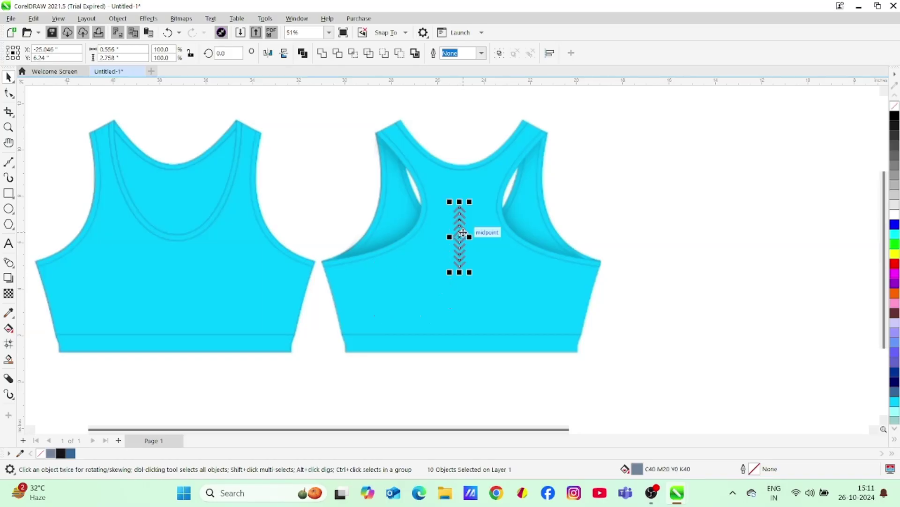
- Group the ten chevrons and fill the group with white
click(677, 244)
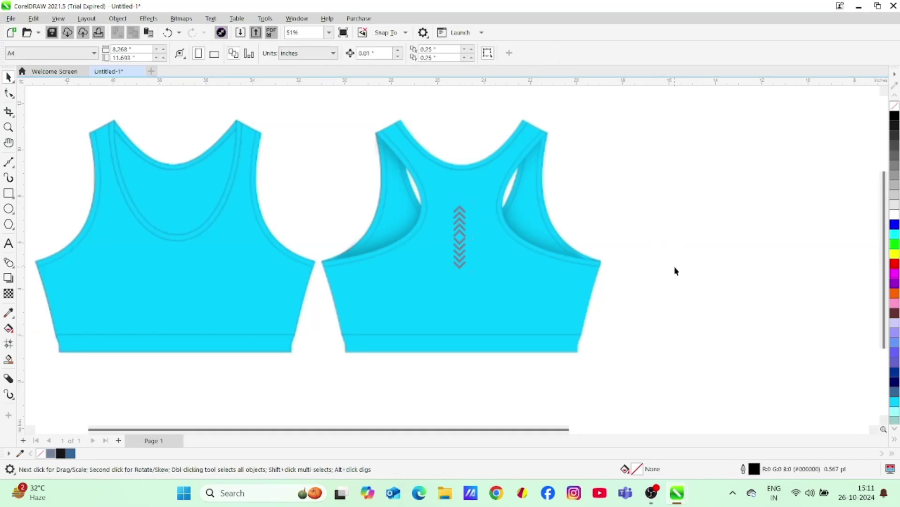
click(449, 252)
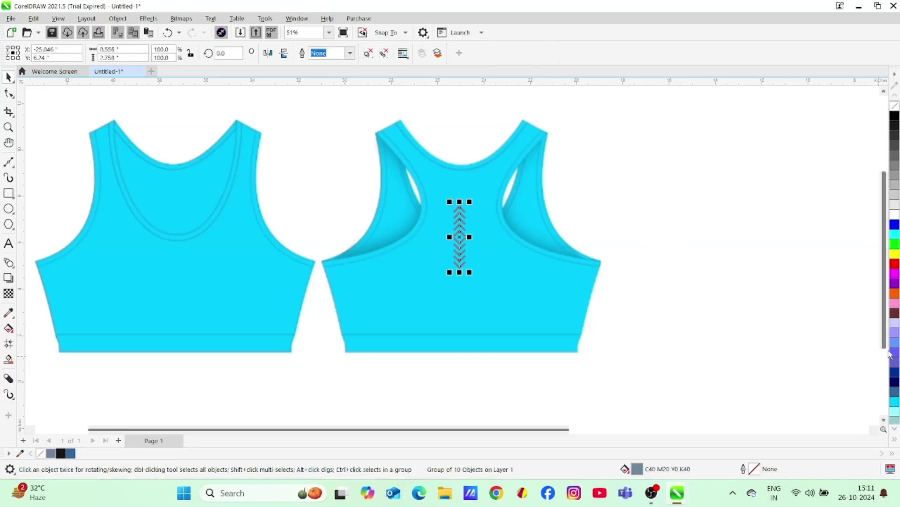
click(895, 214)
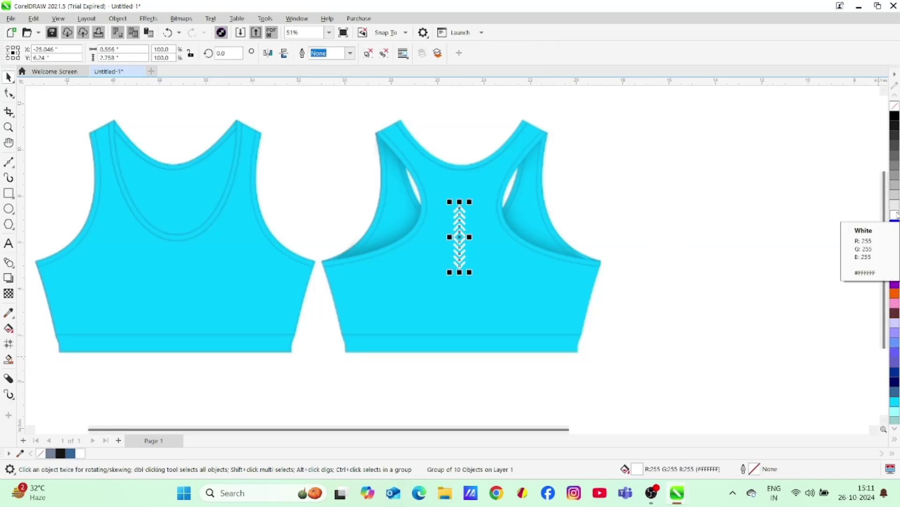
click(644, 273)
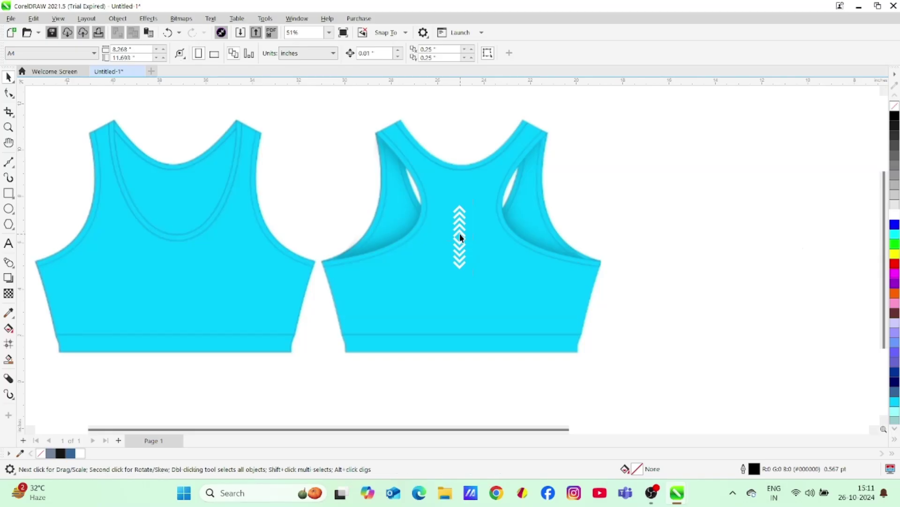
- Recentre the chevron group between the racerback's armholes and fill it with Desert Blue (#336699)
drag(460, 238, 439, 265)
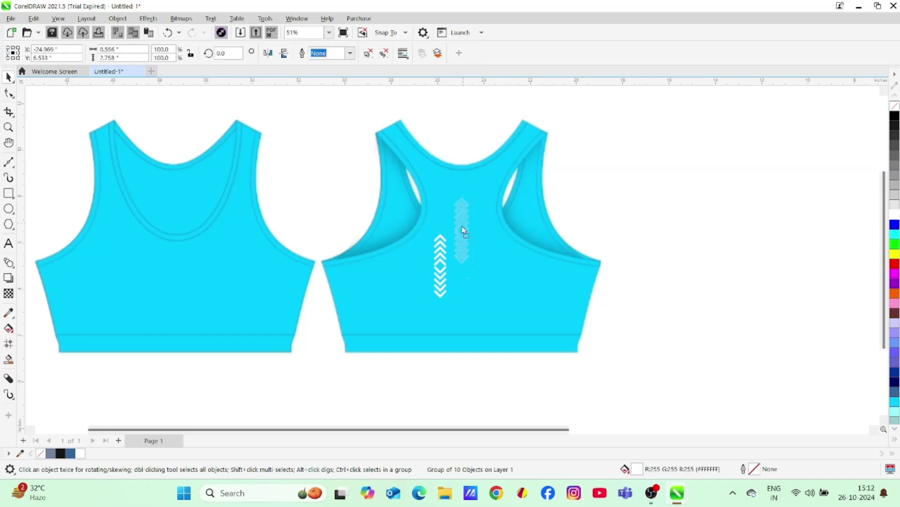
drag(462, 229, 462, 230)
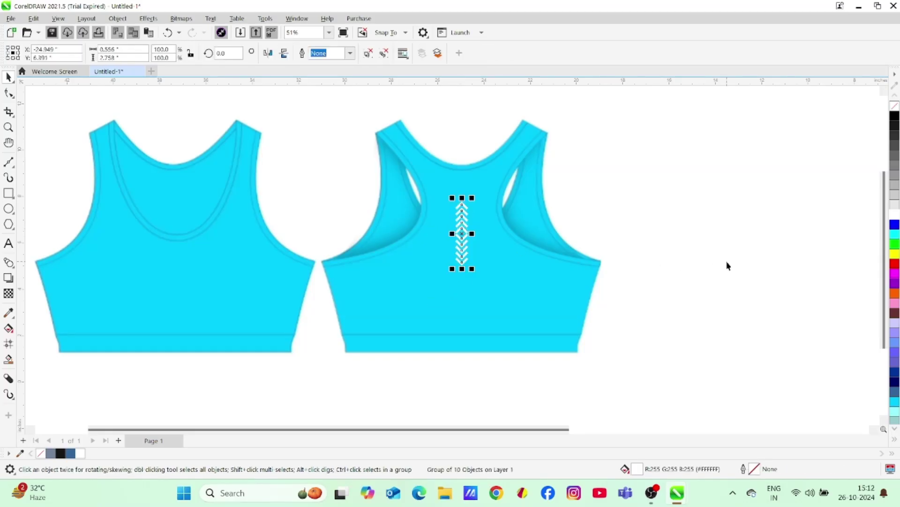
scroll(895, 281, down, 4)
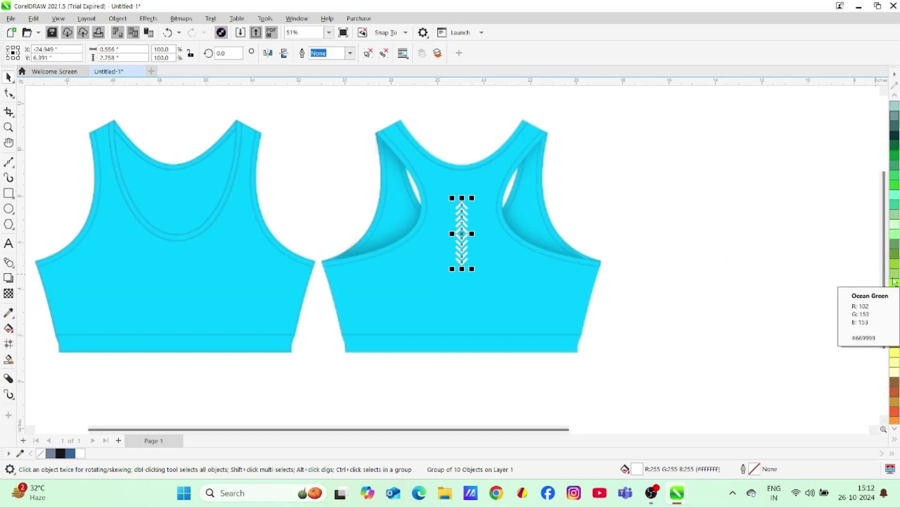
scroll(895, 280, down, 5)
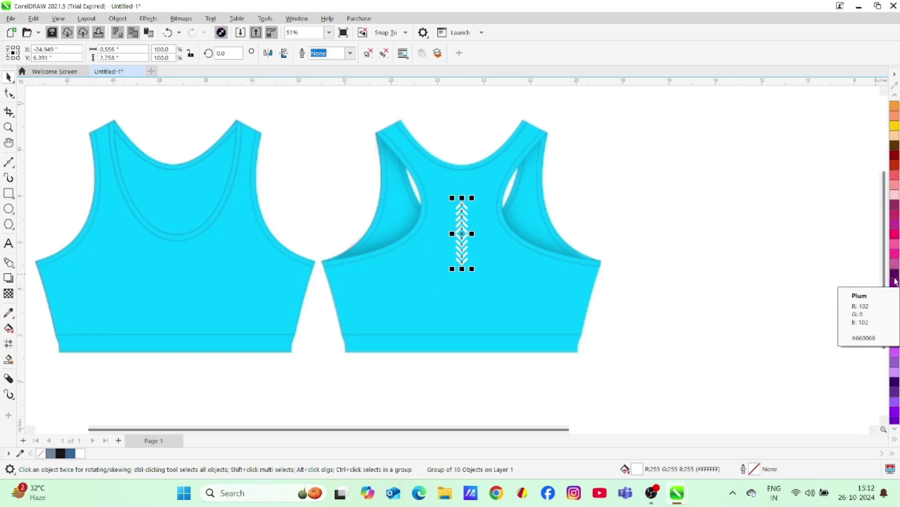
scroll(895, 280, down, 2)
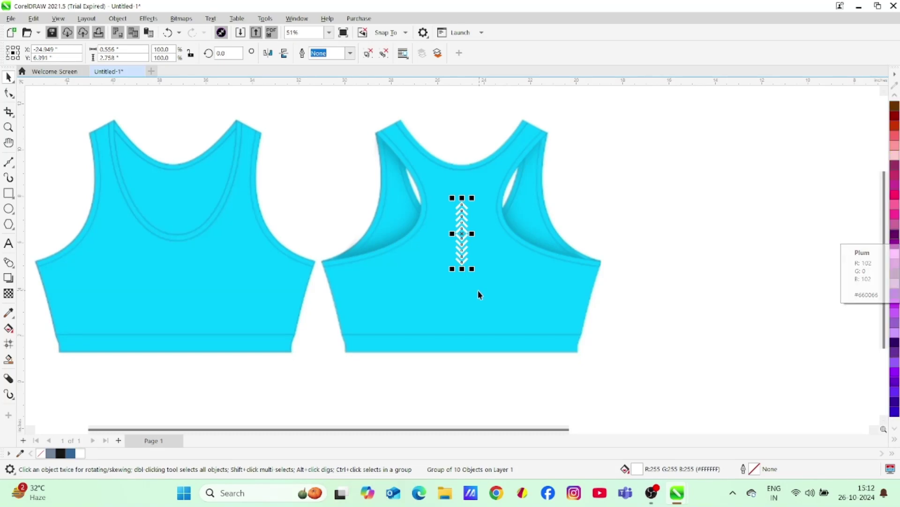
click(70, 453)
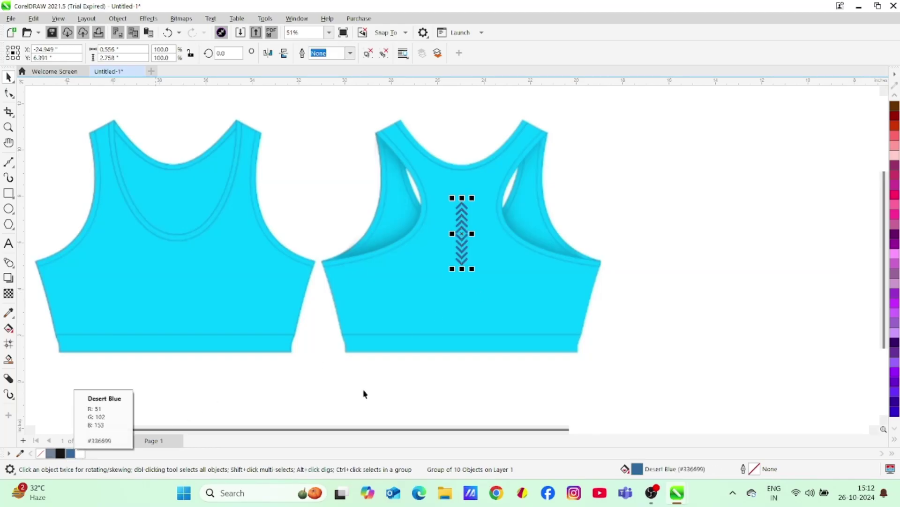
click(680, 322)
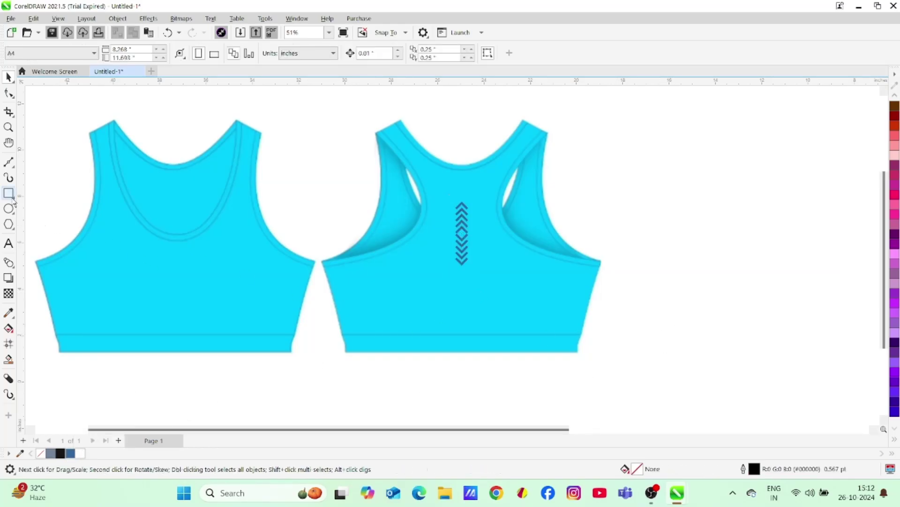
- Add the artistic text FTNS in 24 pt Arial on the lower part of the back view
click(9, 243)
click(368, 300)
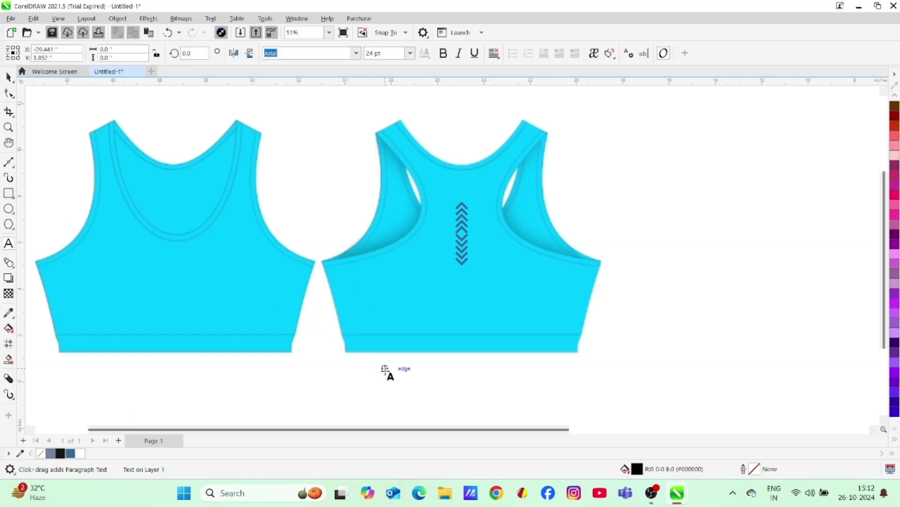
text(FTNS)
key(Escape)
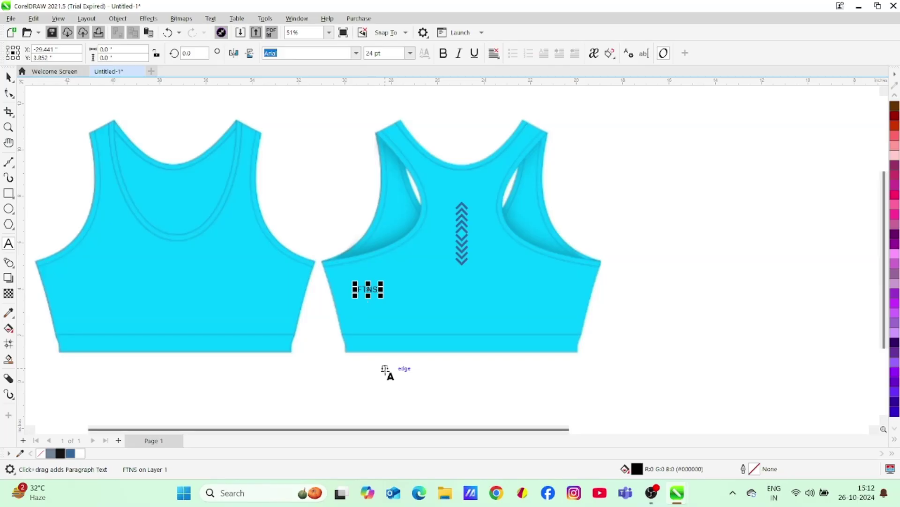
- Enlarge the FTNS text to about 32.7 pt on the front view's hem band and fill it with Desert Blue (#336699)
click(8, 76)
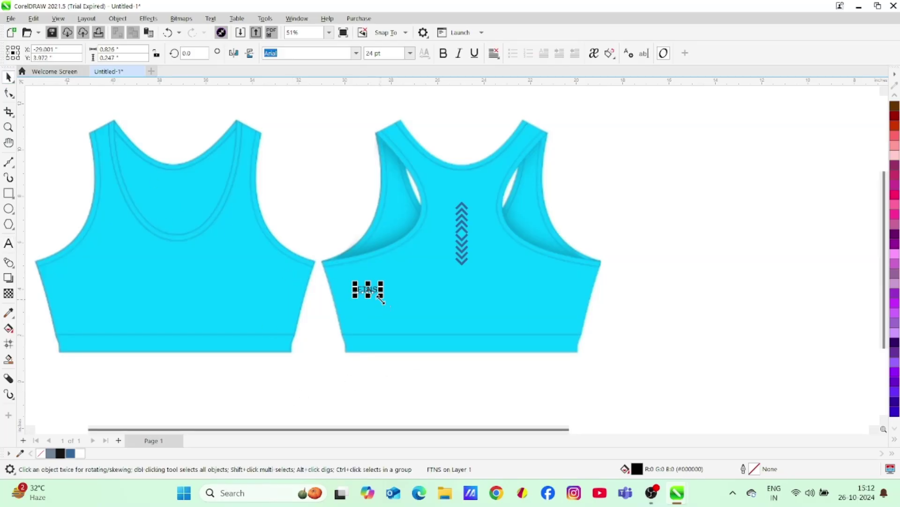
drag(381, 300, 257, 347)
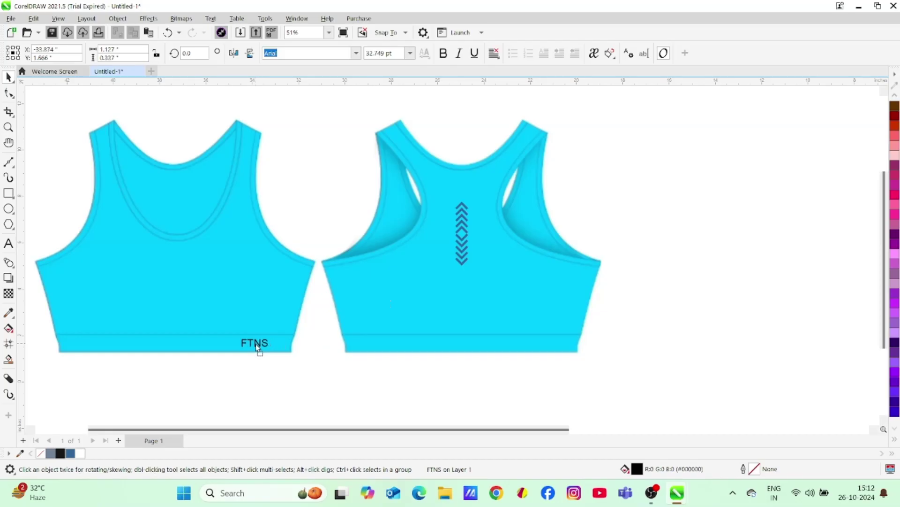
click(70, 453)
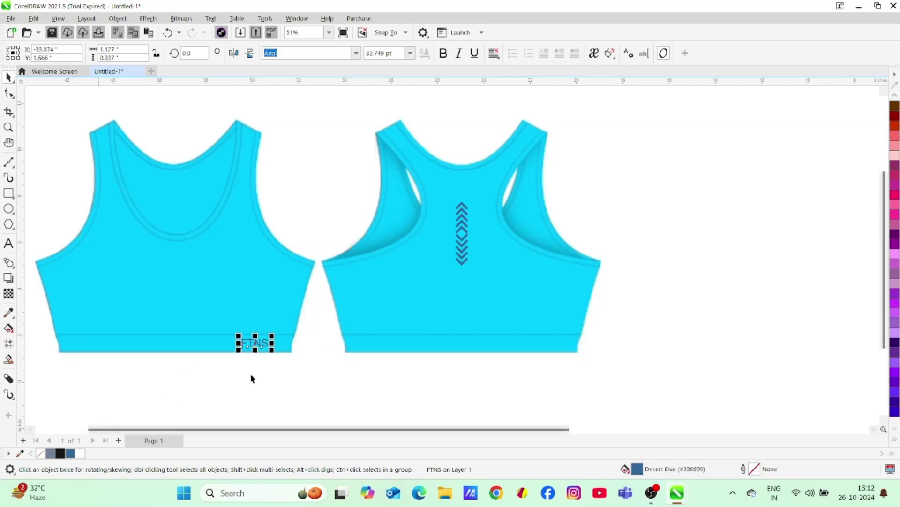
- Set the large FTNS text's font to Begawan and shrink it onto the front hem band at about 30.6 pt
click(357, 53)
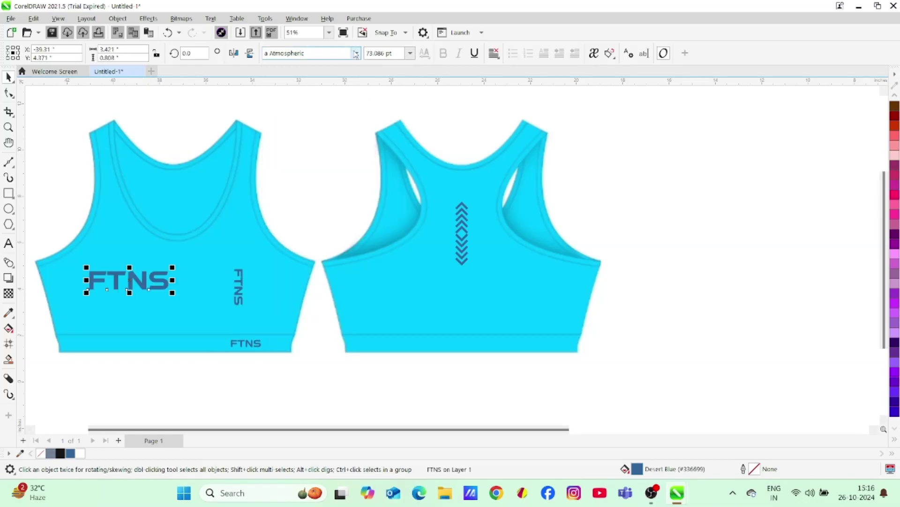
click(356, 53)
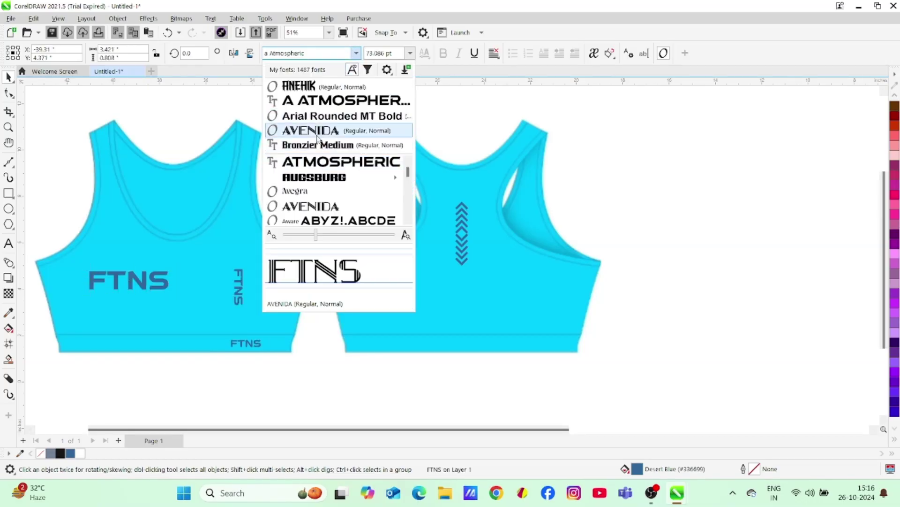
scroll(323, 188, down, 5)
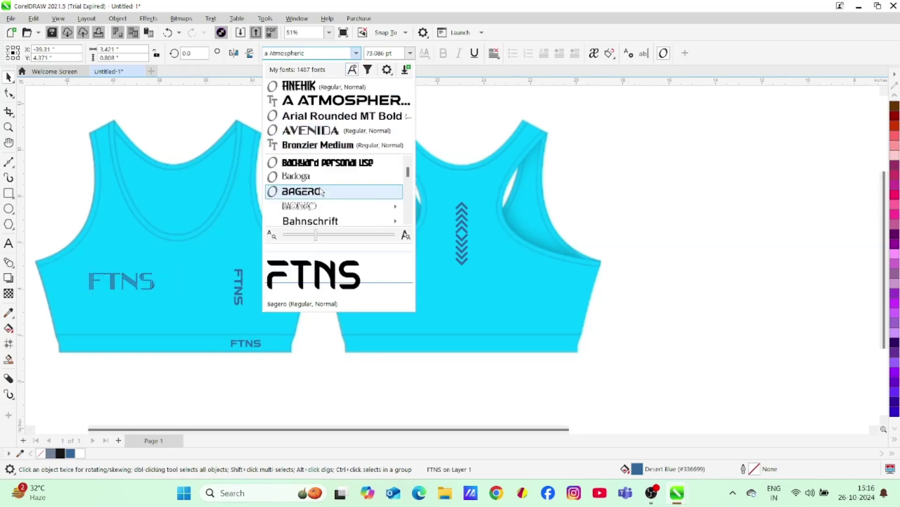
mouse_move(323, 192)
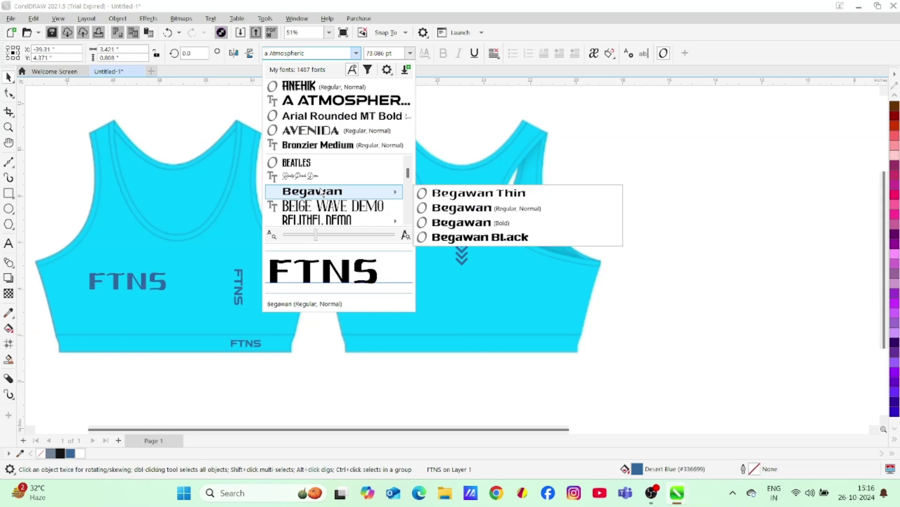
click(323, 192)
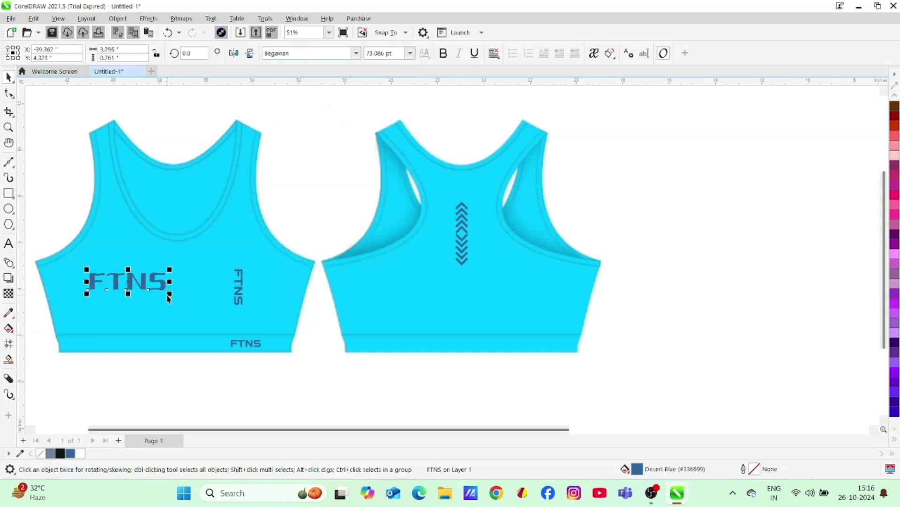
drag(170, 294, 213, 352)
- Delete the two Atmospheric FTNS texts from the front view and move the Begawan one near the hem band's right end
click(245, 346)
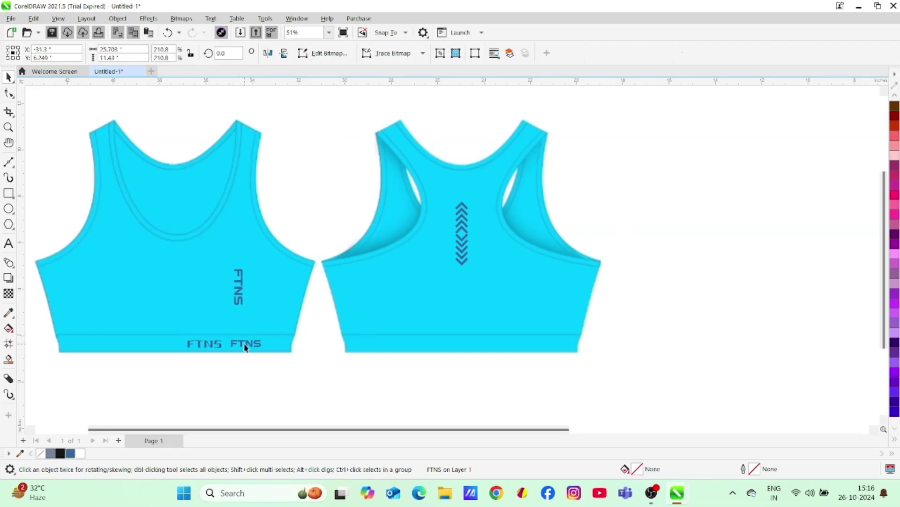
click(254, 347)
key(Delete)
click(238, 289)
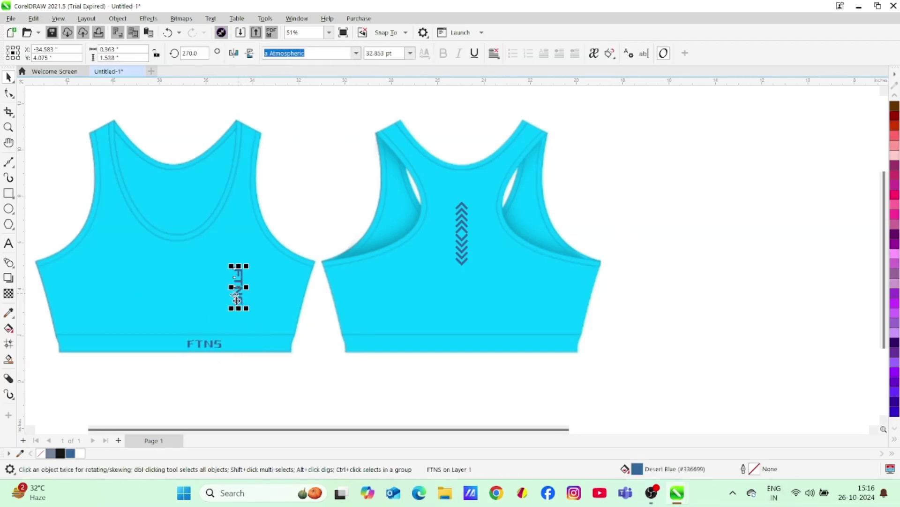
key(Delete)
drag(209, 346, 245, 343)
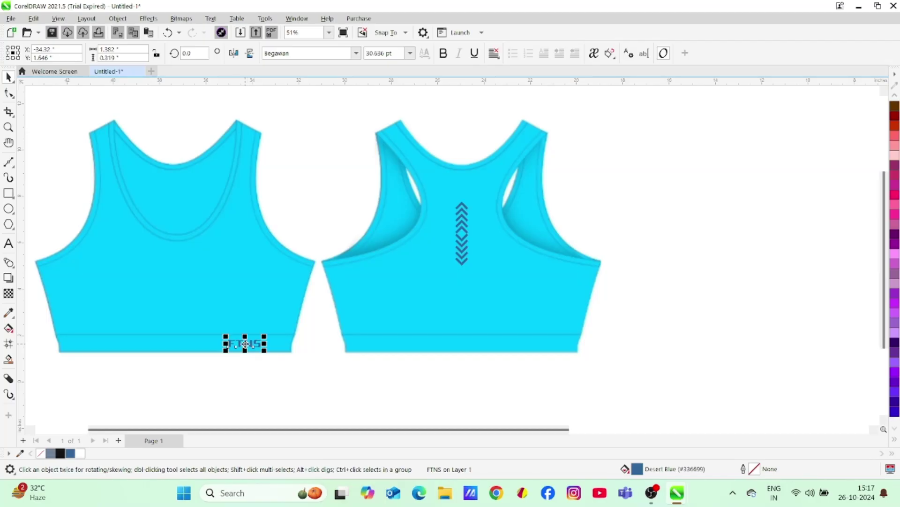
click(697, 215)
- Draw a narrow upright rectangle about 0.20 by 1.22 inches above the front view's neckline, filled with Desert Blue (#336699) without an outline
click(8, 192)
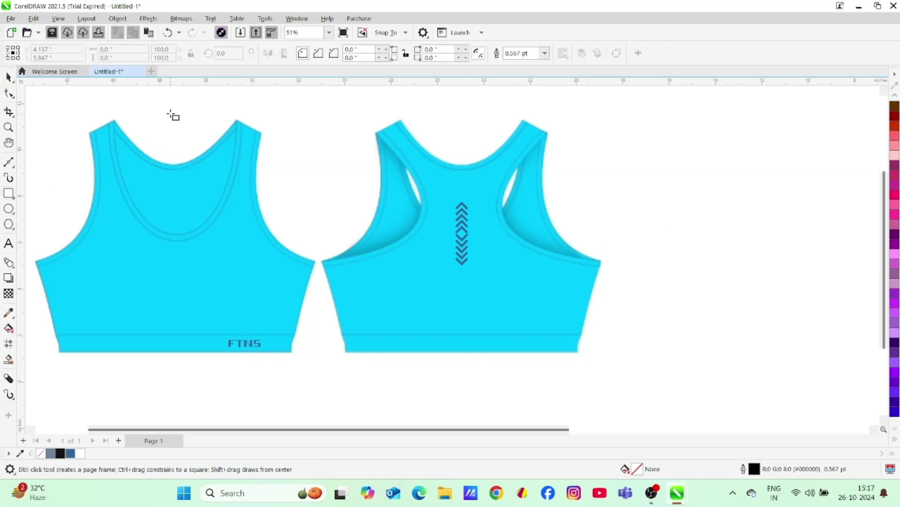
drag(173, 113, 175, 143)
click(8, 78)
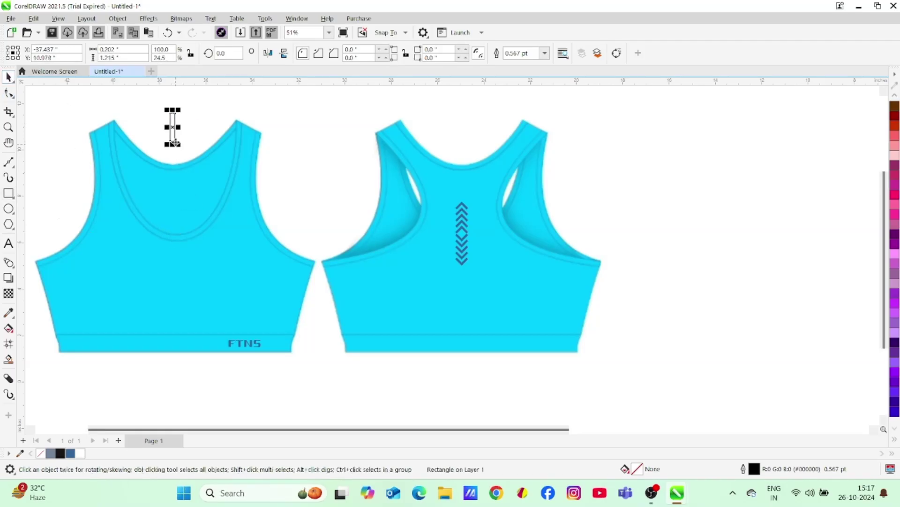
click(71, 453)
right_click(41, 453)
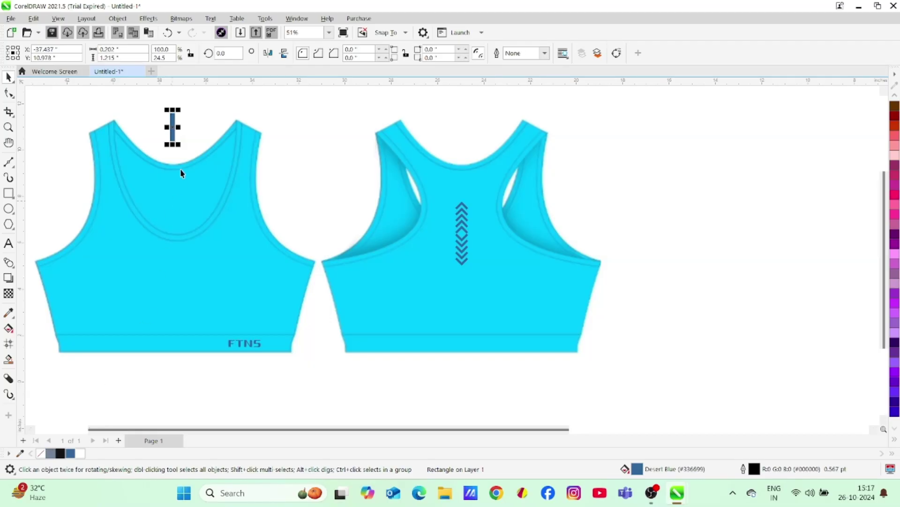
- Resize the blue rectangle vertically into a short label strip just below the inner back neckline binding on the front view
drag(173, 144, 173, 190)
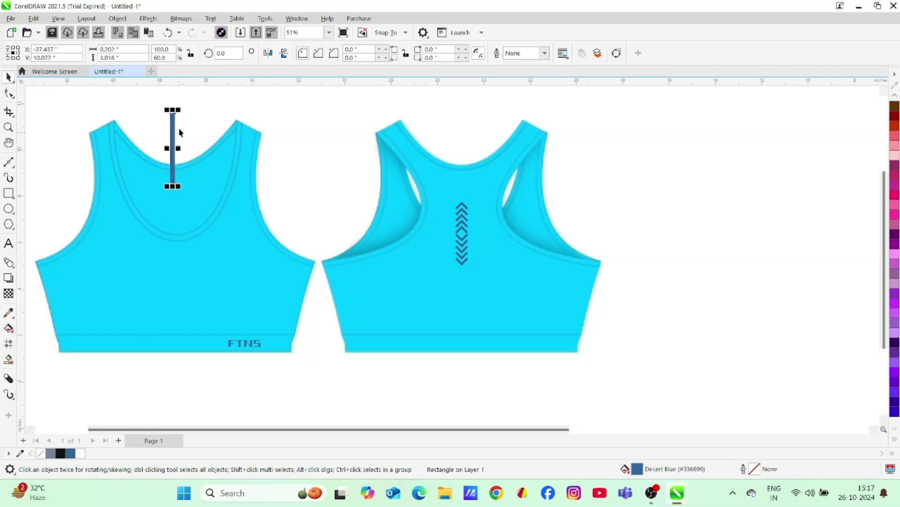
drag(173, 110, 174, 170)
click(666, 163)
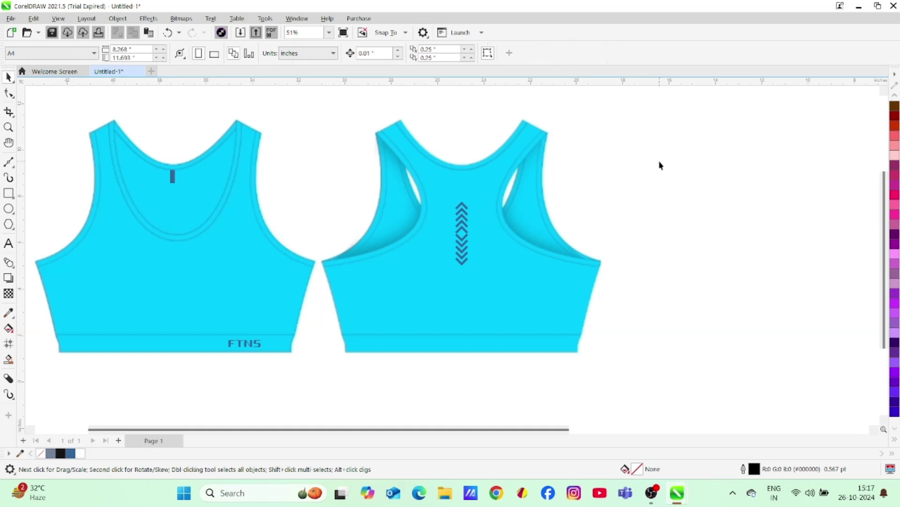